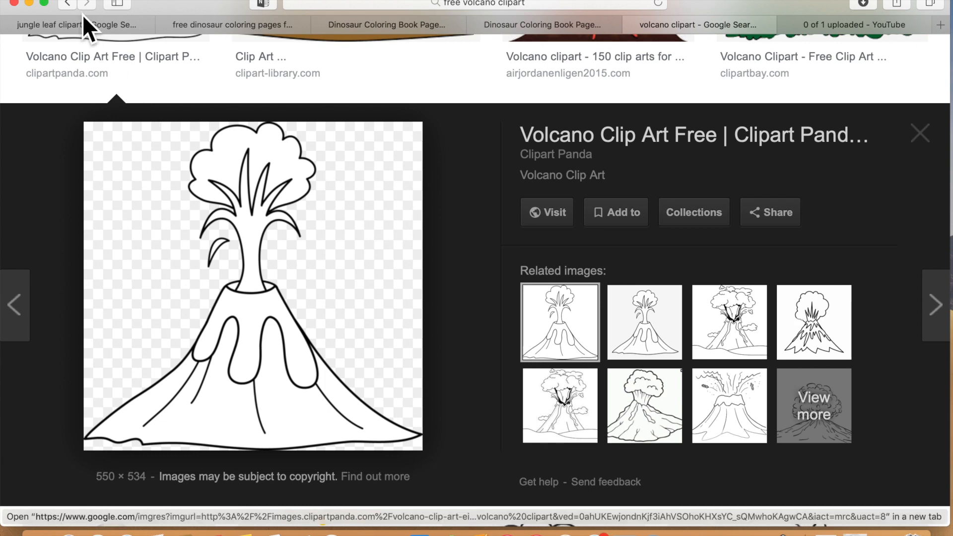
- Open the jungle leaf clipart tab and bring up the save options for the leaf image
left_click(88, 28)
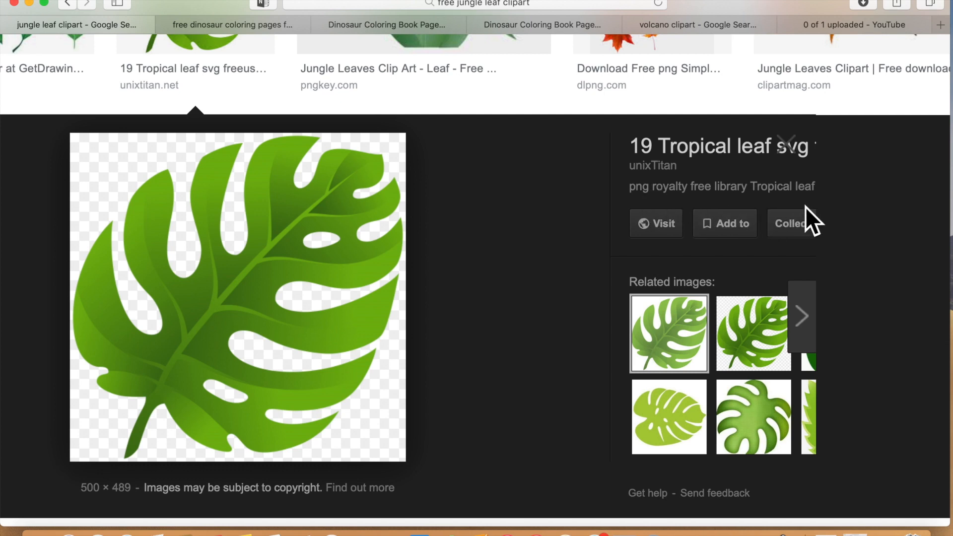
right_click(257, 263)
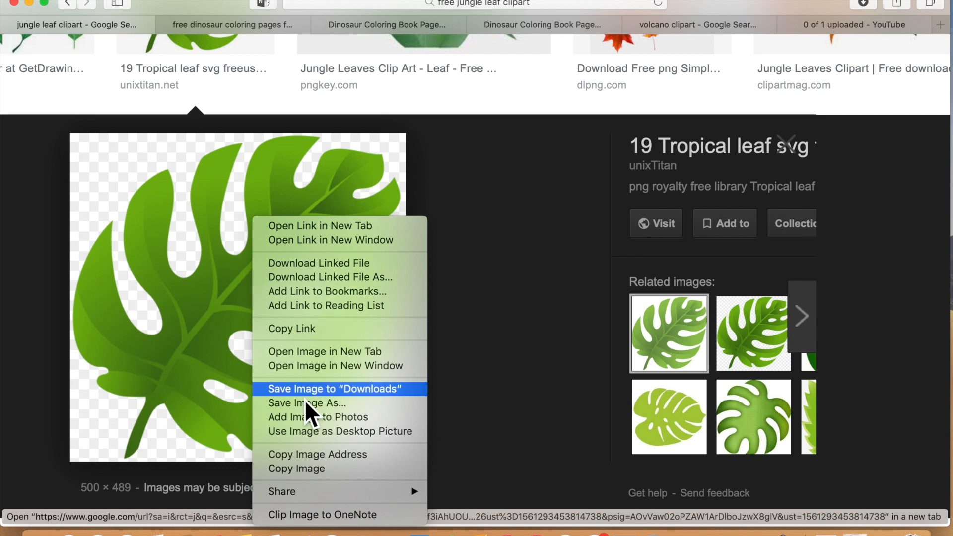
left_click(529, 221)
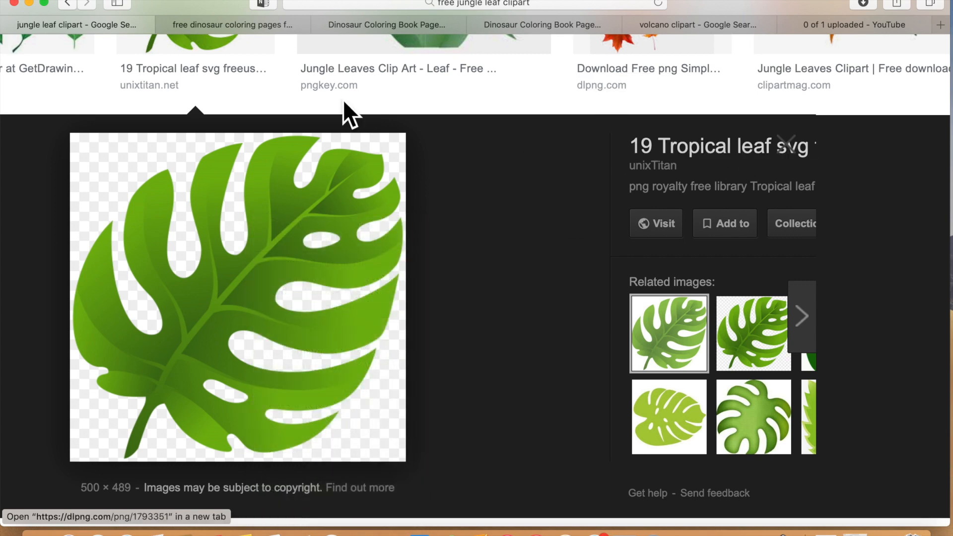
- Review the dinosaur coloring page tabs, including the getcoloringpages download page
left_click(242, 28)
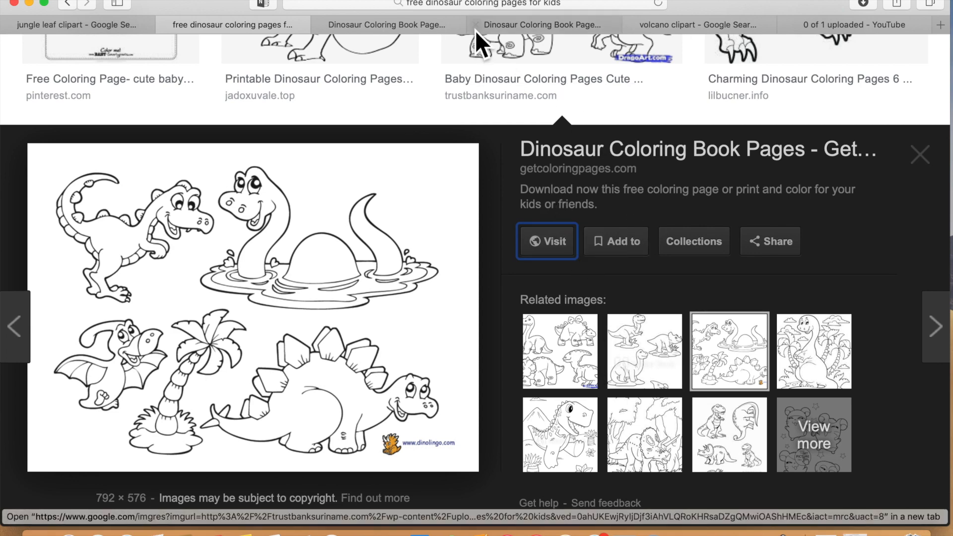
left_click(424, 28)
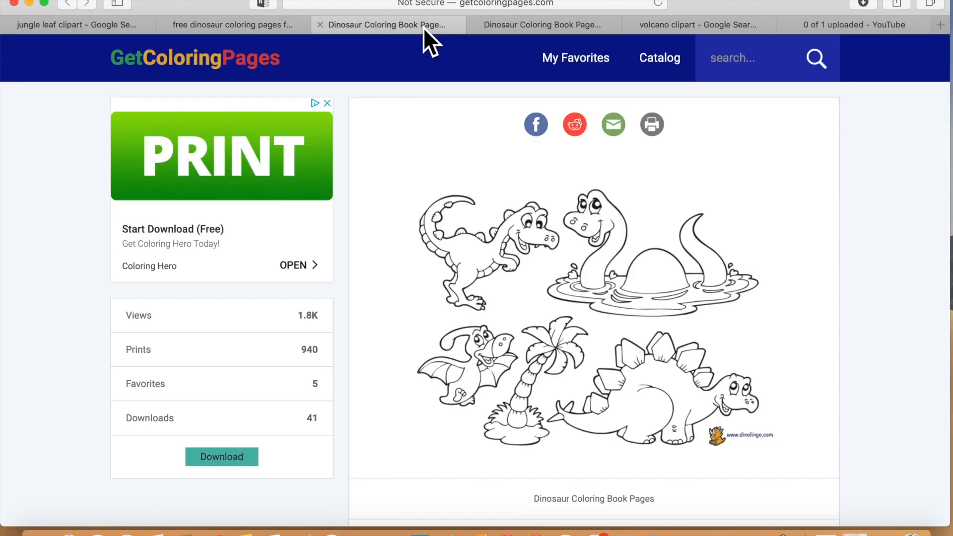
scroll(413, 366, "down", 4)
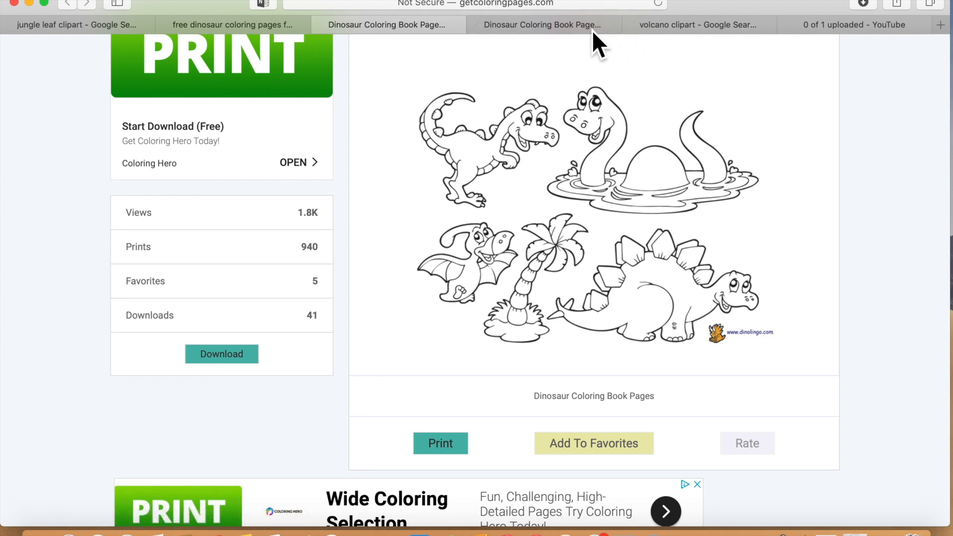
- Open the volcano clipart tab and bring up the save options for the volcano image
left_click(677, 29)
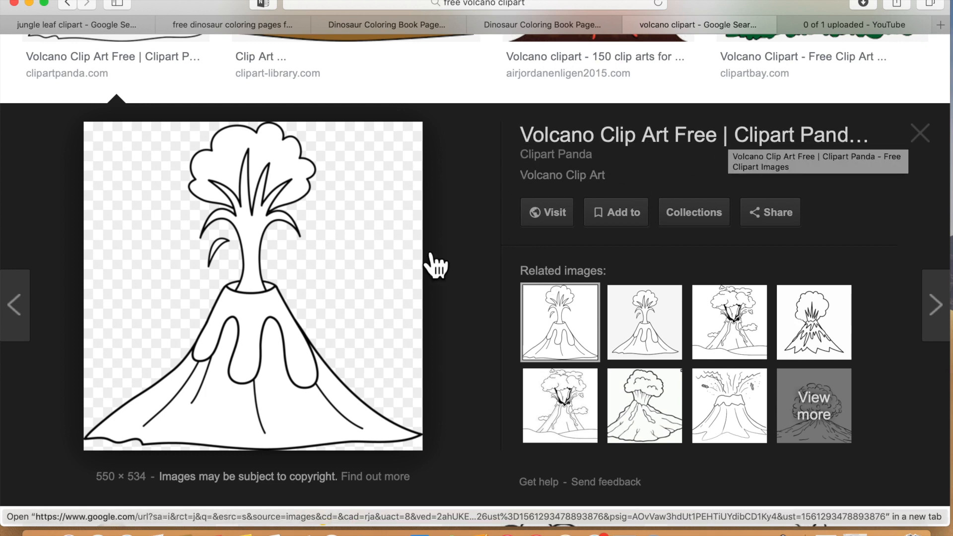
right_click(285, 296)
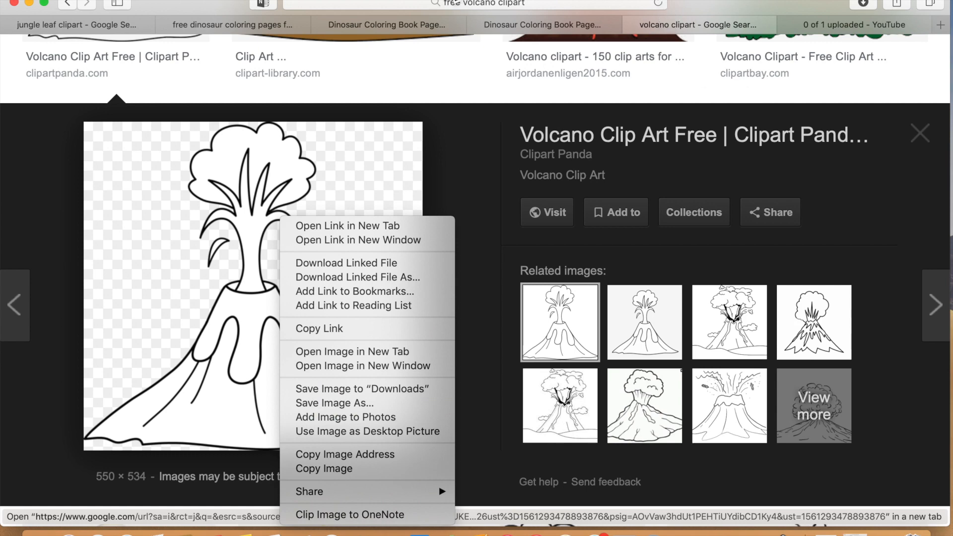
left_click(30, 7)
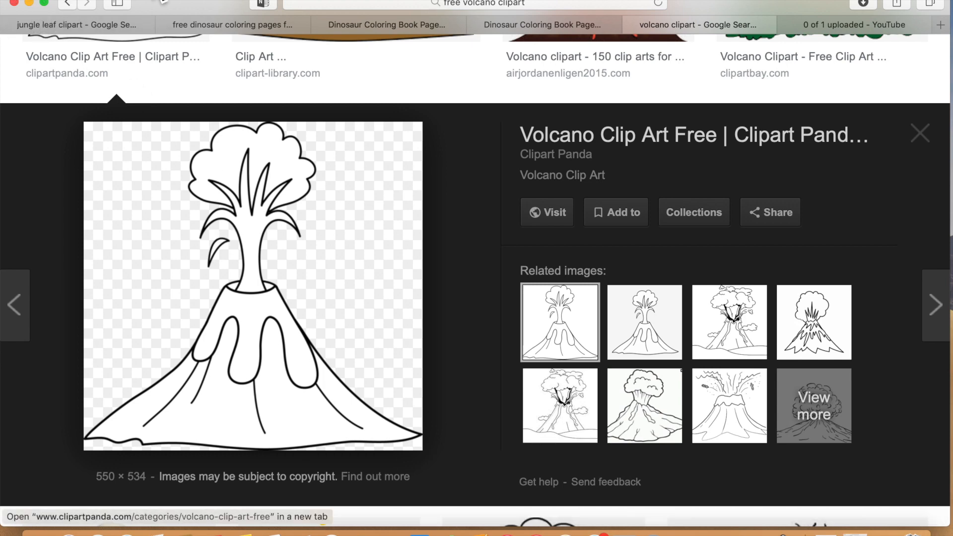
- Minimize the browser and switch to the dinosaur.svg document in Inkscape
left_click(29, 4)
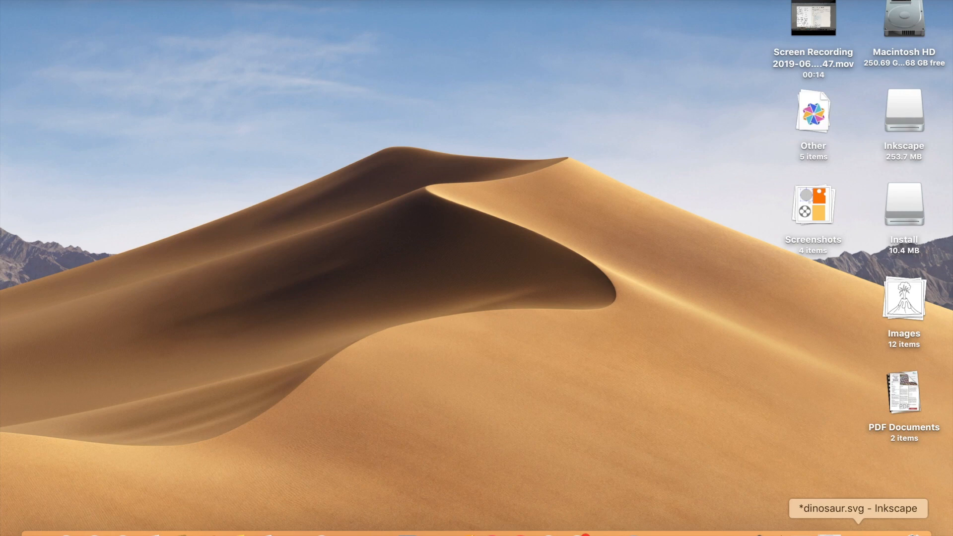
left_click(858, 533)
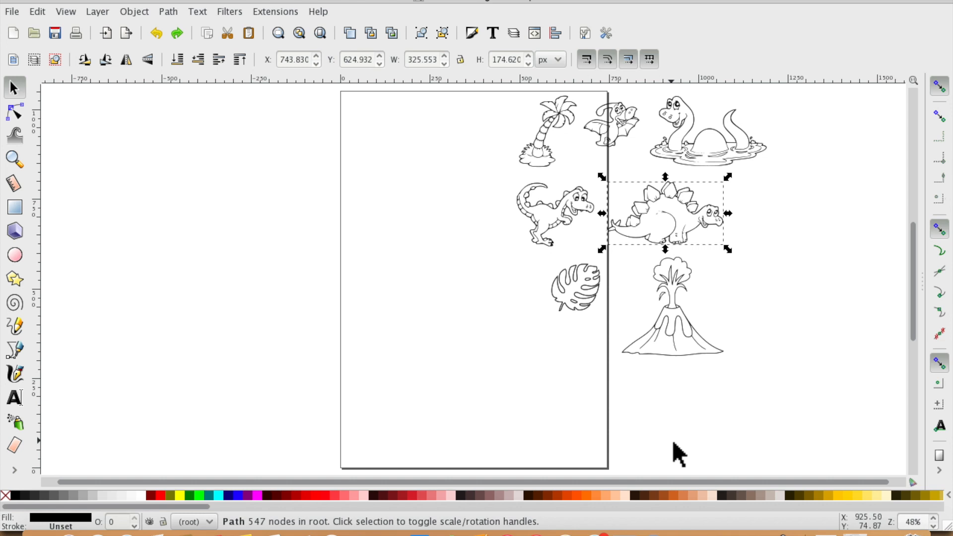
- Select all seven traced clipart drawings, move them off the page to the right, and deselect them
left_click_drag(796, 412, 516, 212)
left_click_drag(483, 137, 819, 447)
left_click_drag(705, 219, 515, 192)
left_click_drag(457, 132, 792, 438)
left_click_drag(702, 224, 823, 208)
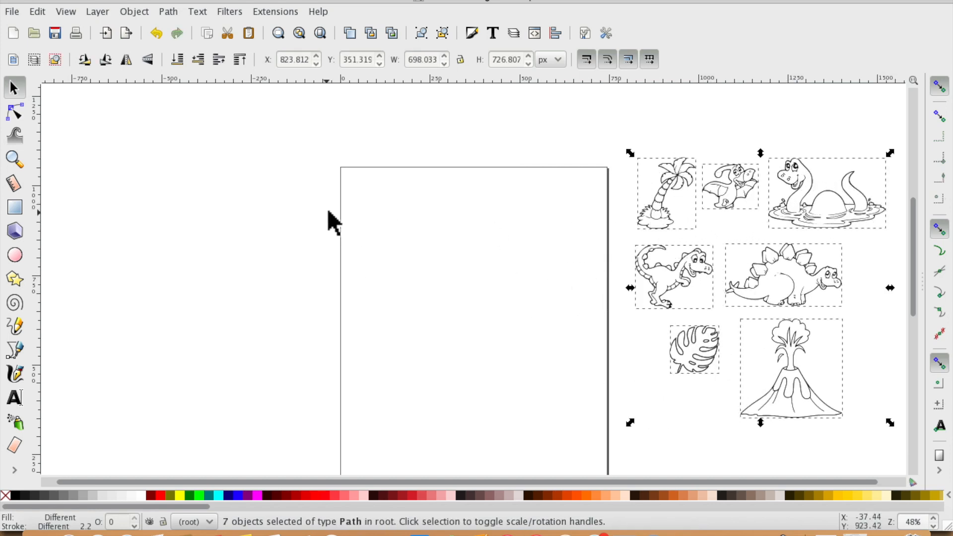
scroll(328, 211, "down", 4)
scroll(328, 211, "up", 3)
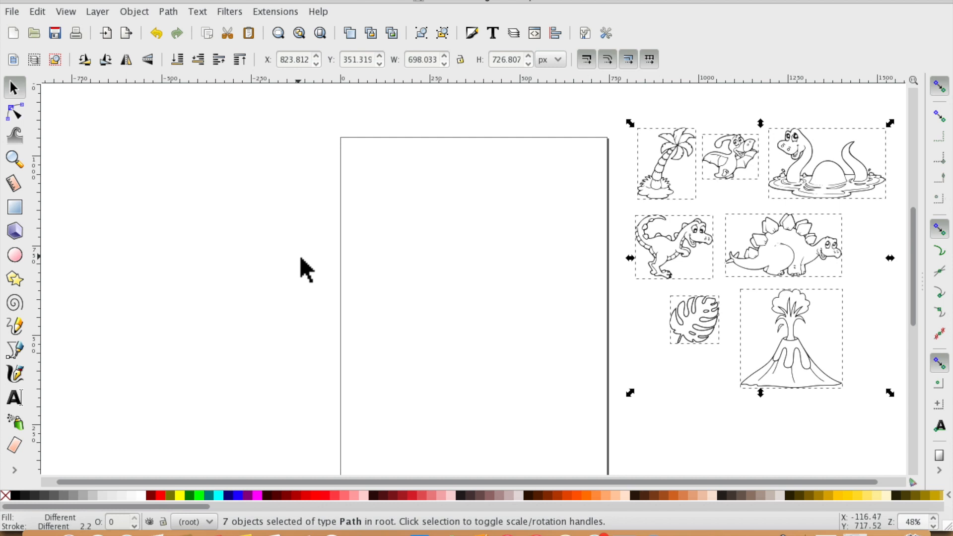
left_click(267, 226)
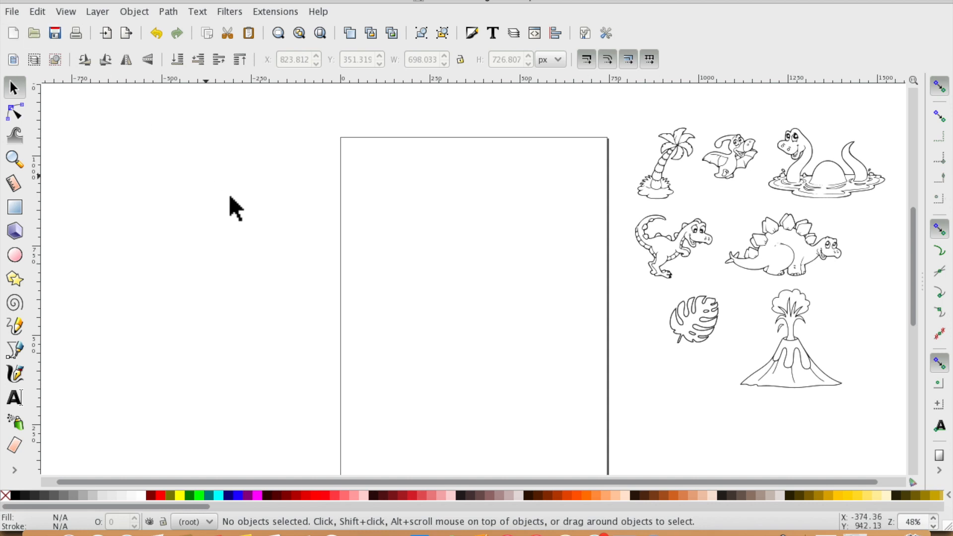
- Open the import dialog and preview the image files on the Desktop
left_click(12, 12)
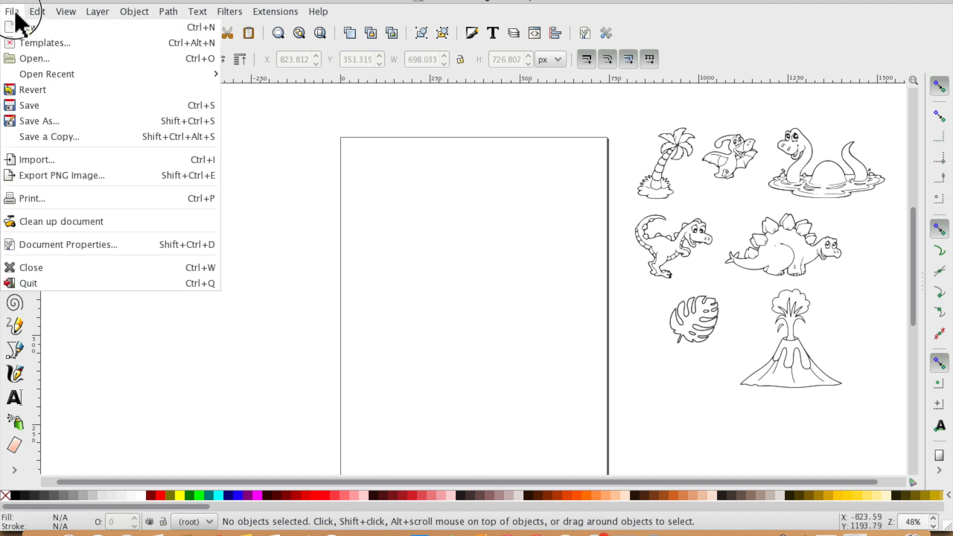
left_click(30, 160)
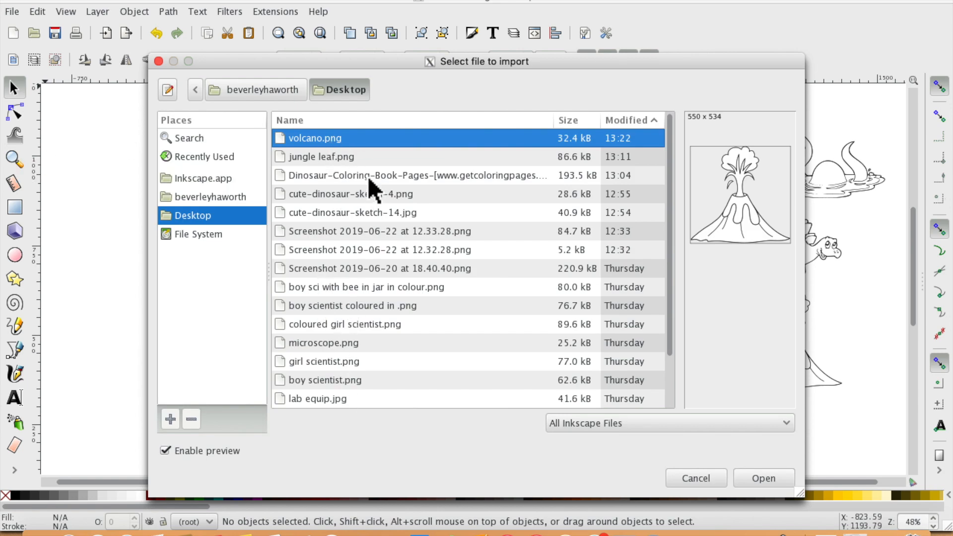
left_click(365, 194)
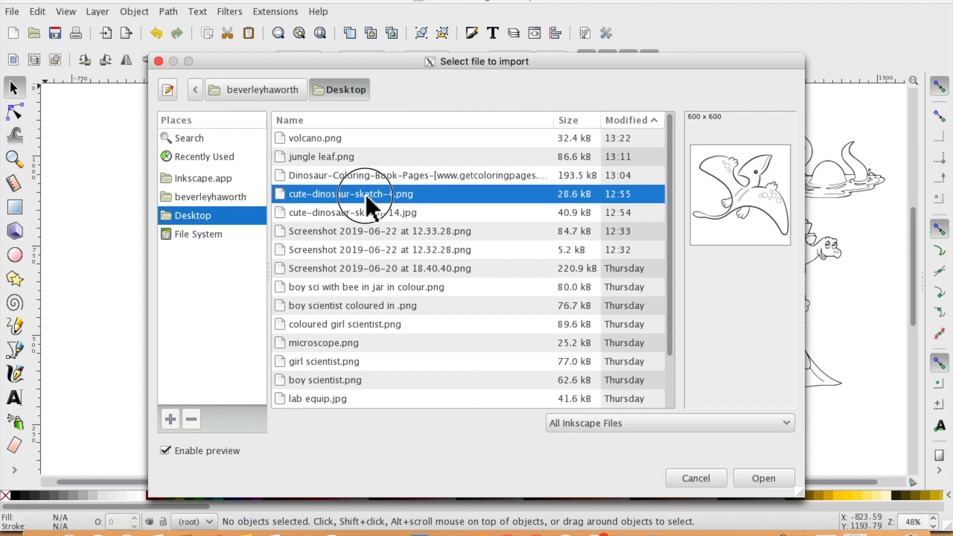
left_click(369, 212)
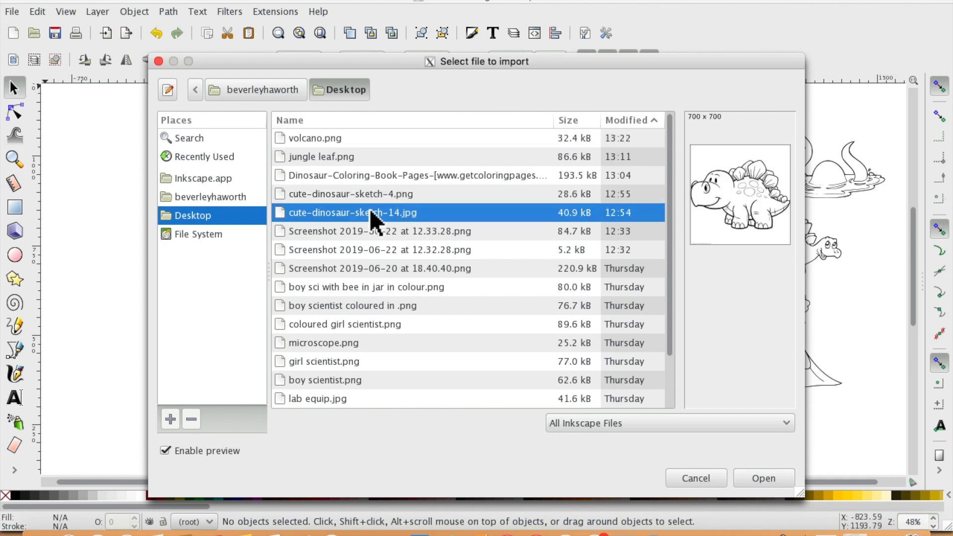
left_click(372, 173)
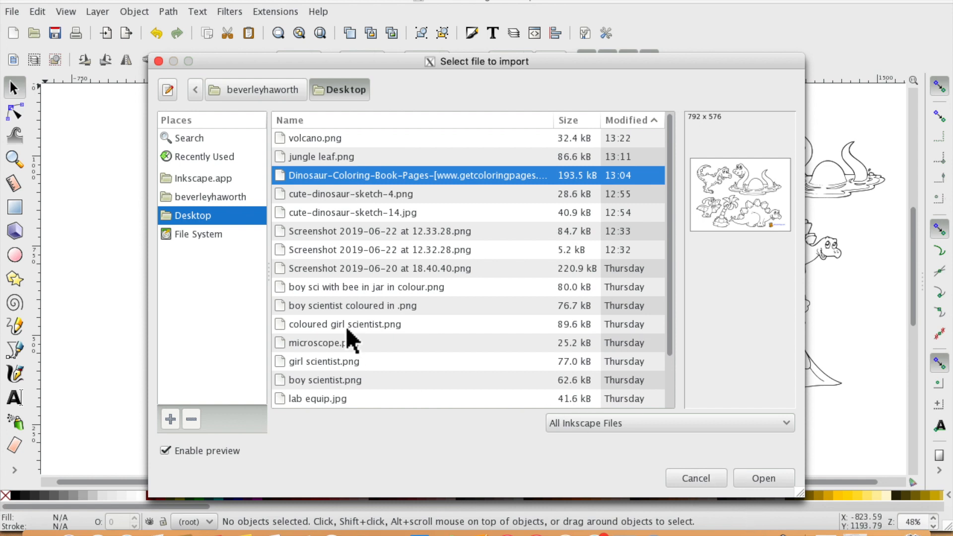
left_click(338, 363)
left_click(339, 380)
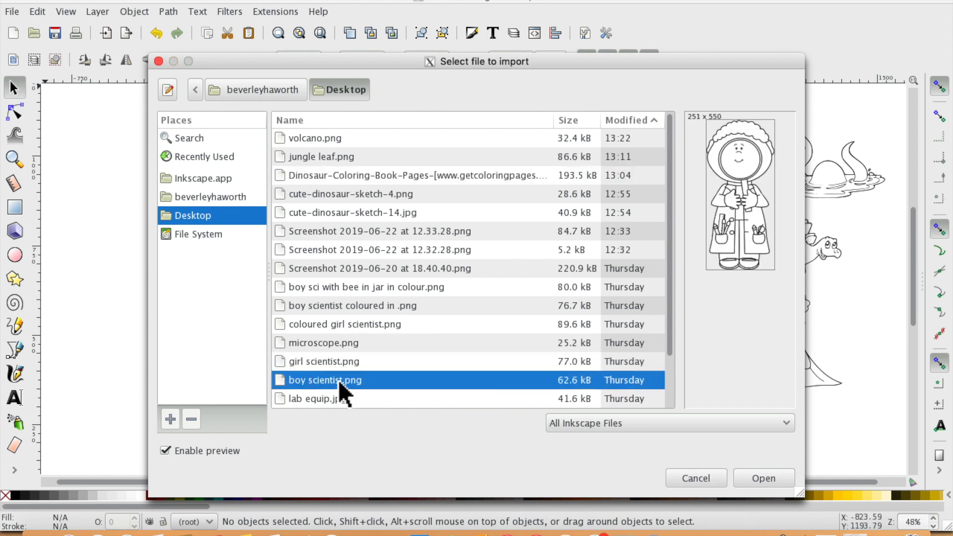
left_click(337, 305)
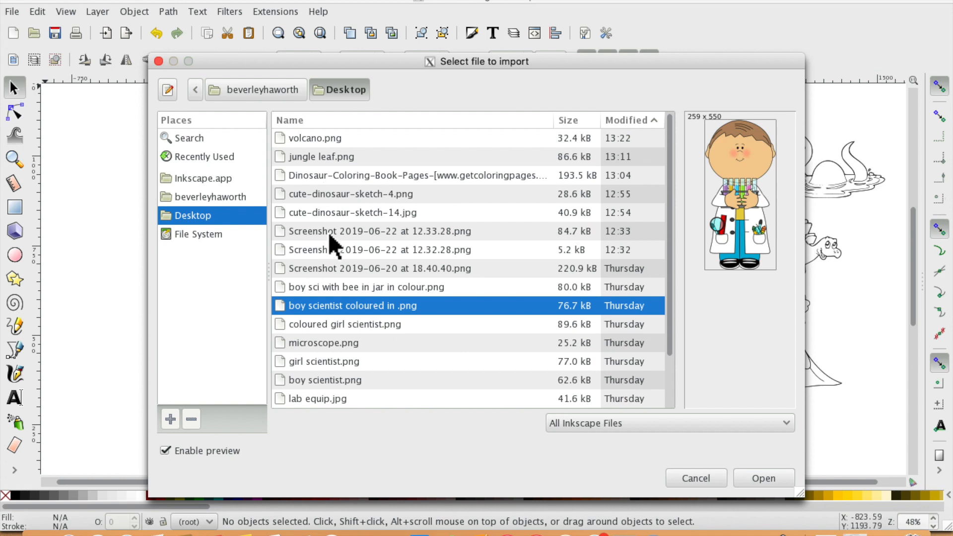
left_click(361, 340)
left_click(346, 324)
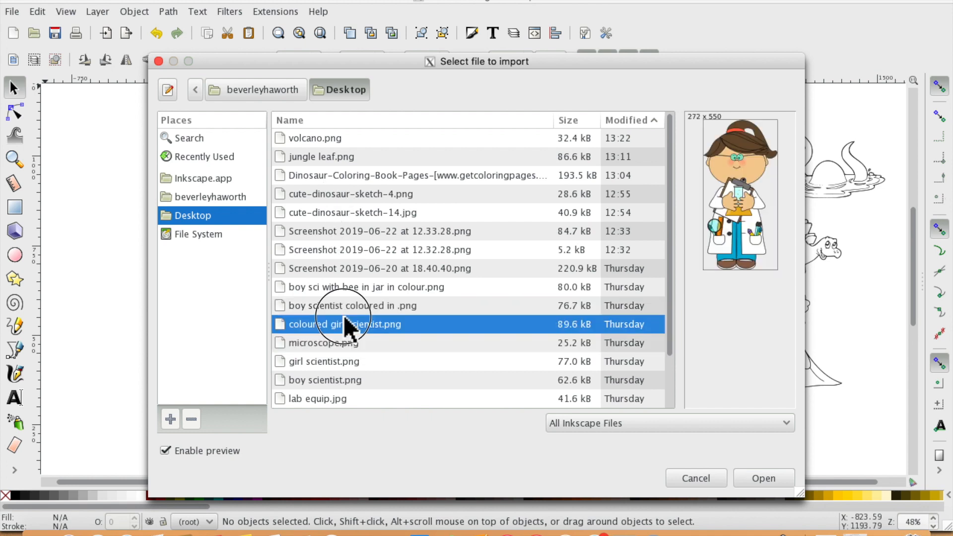
- Import the Dinosaur-Coloring-Book-Pages image as an embedded bitmap with DPI from file
left_click(337, 177)
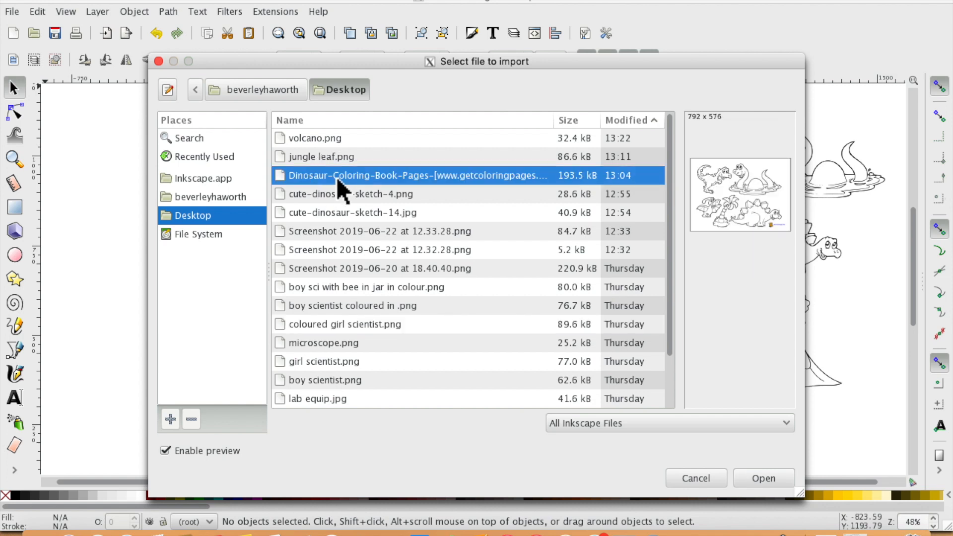
left_click(759, 477)
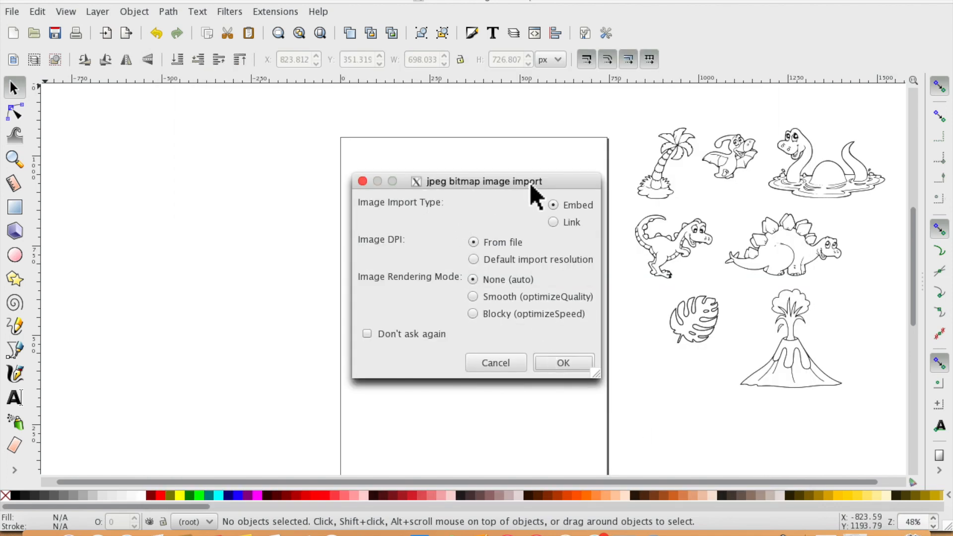
left_click(571, 367)
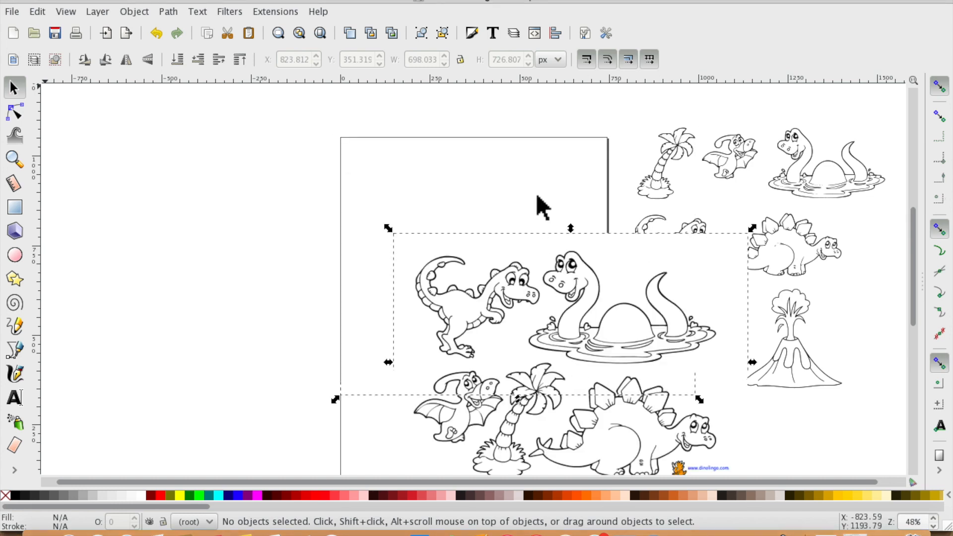
- Move the imported image to the left and trace it with Brightness cutoff at threshold 0.450
left_click_drag(570, 270, 241, 194)
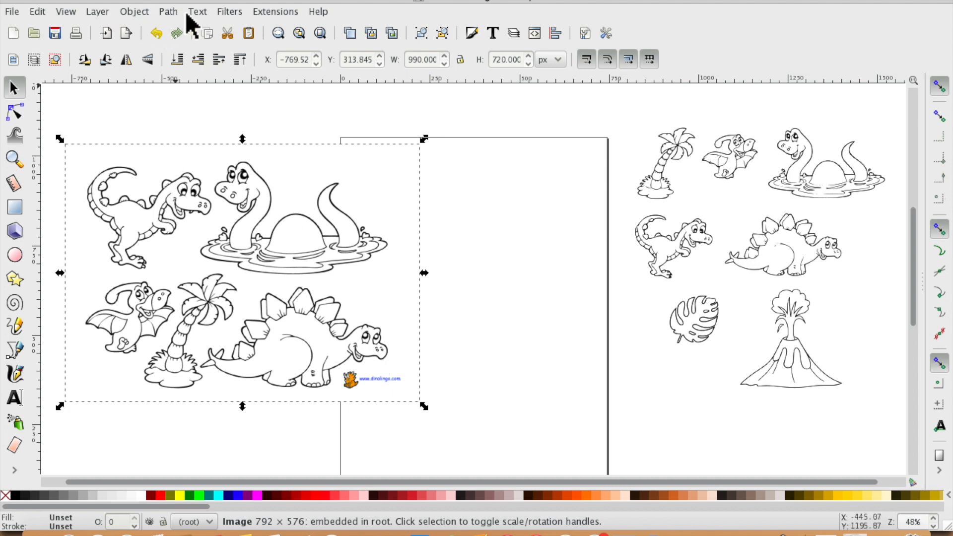
left_click(169, 12)
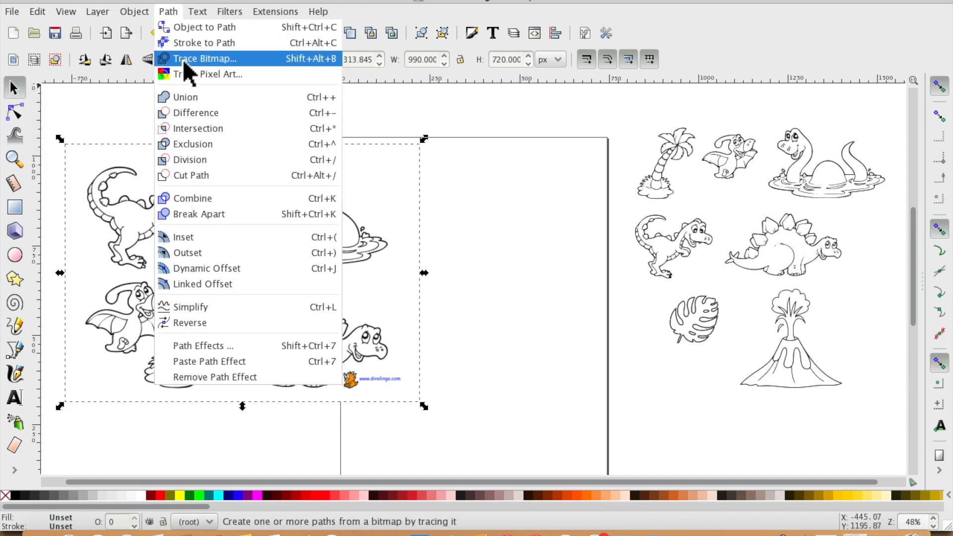
left_click(232, 59)
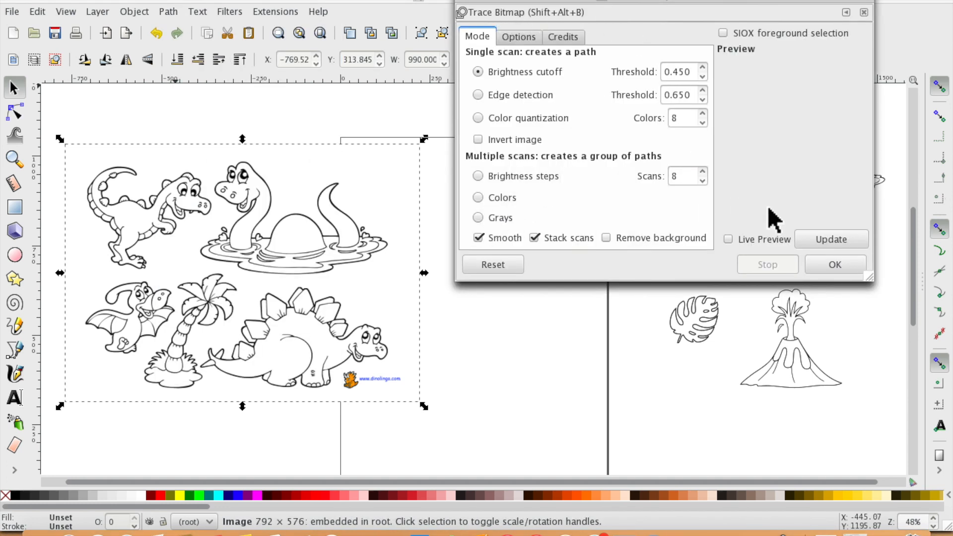
left_click(846, 238)
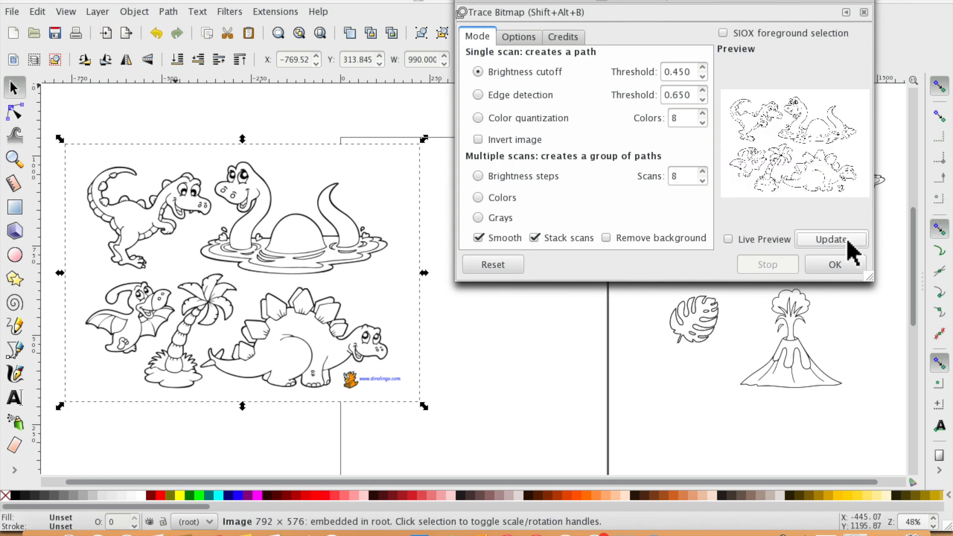
left_click(835, 263)
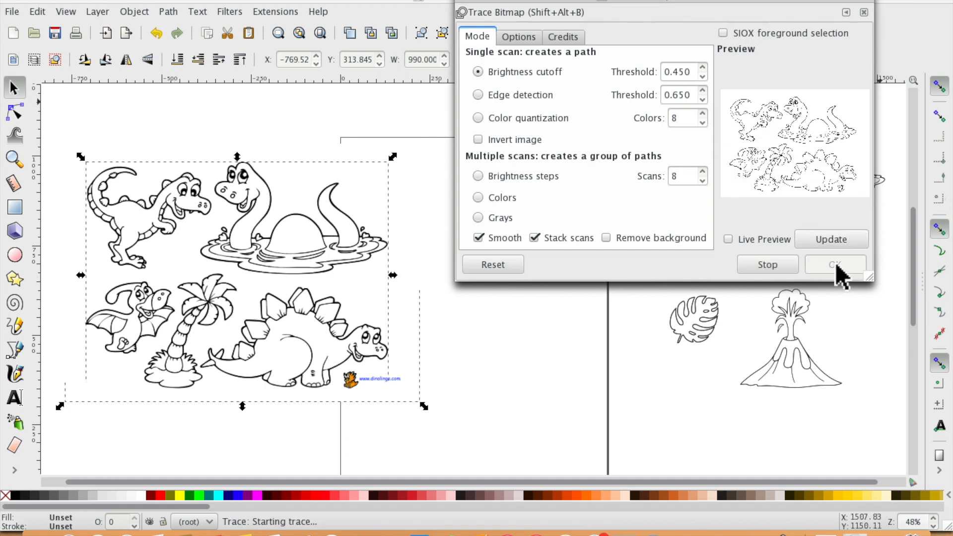
- Separate the traced drawing from the original bitmap and position the traced drawing on the page
left_click(465, 1)
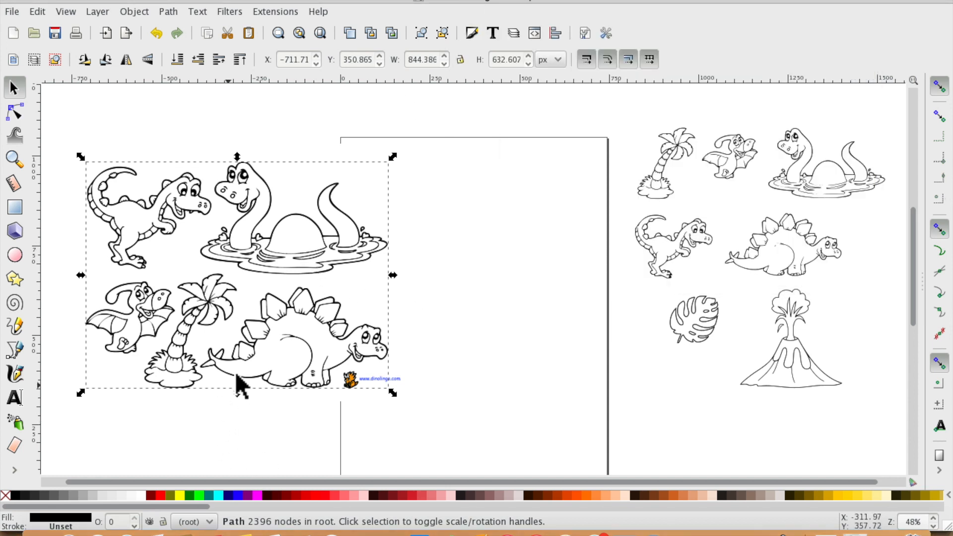
left_click_drag(297, 235, 350, 238)
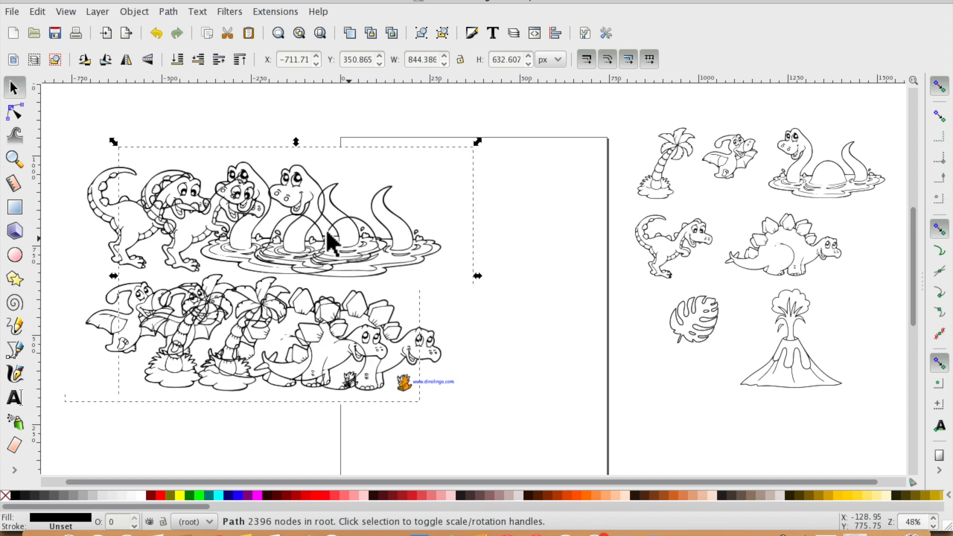
left_click_drag(383, 242, 588, 238)
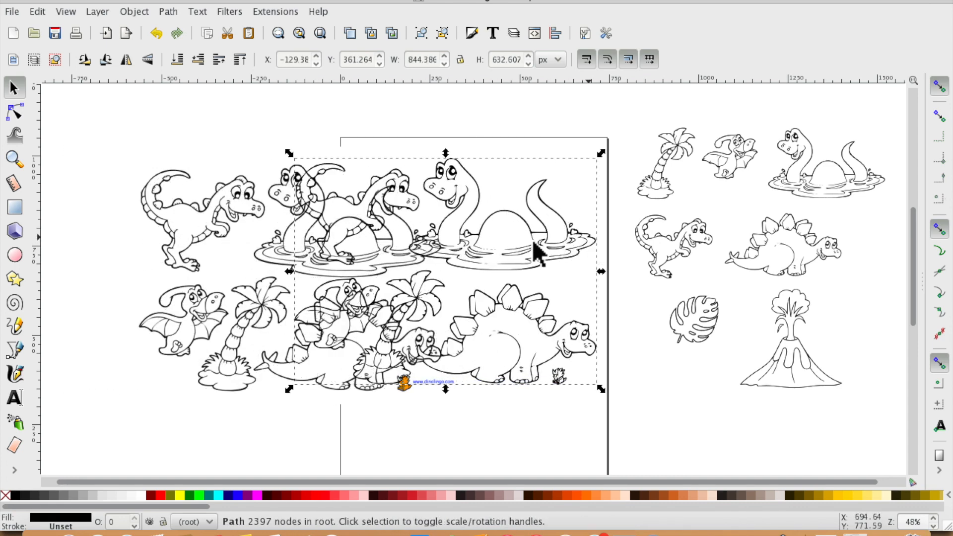
left_click_drag(244, 202, 128, 182)
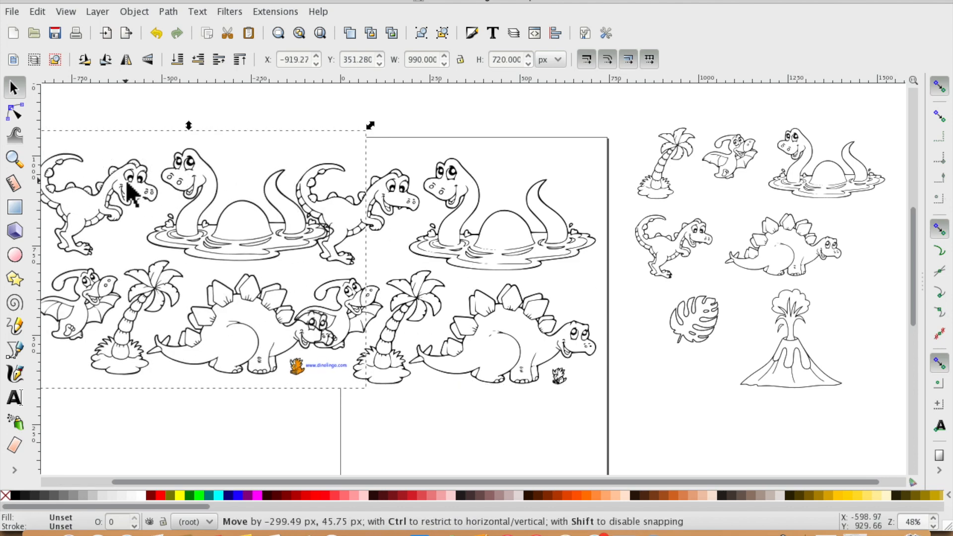
left_click(465, 426)
mouse_move(516, 336)
left_mouse_down()
mouse_move(574, 334)
mouse_move(566, 328)
left_mouse_up()
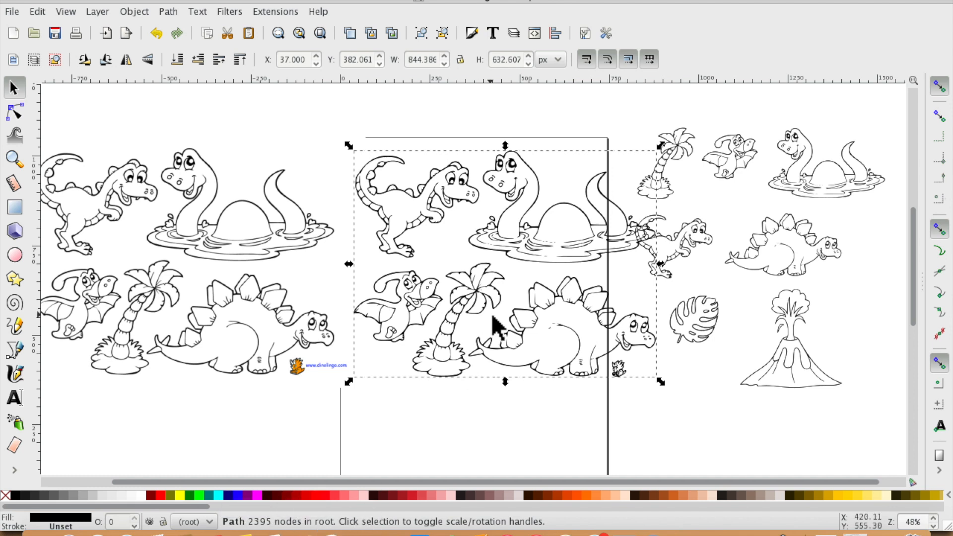
- Delete the original bitmap and move the traced drawing to the left of the page
left_click(261, 334)
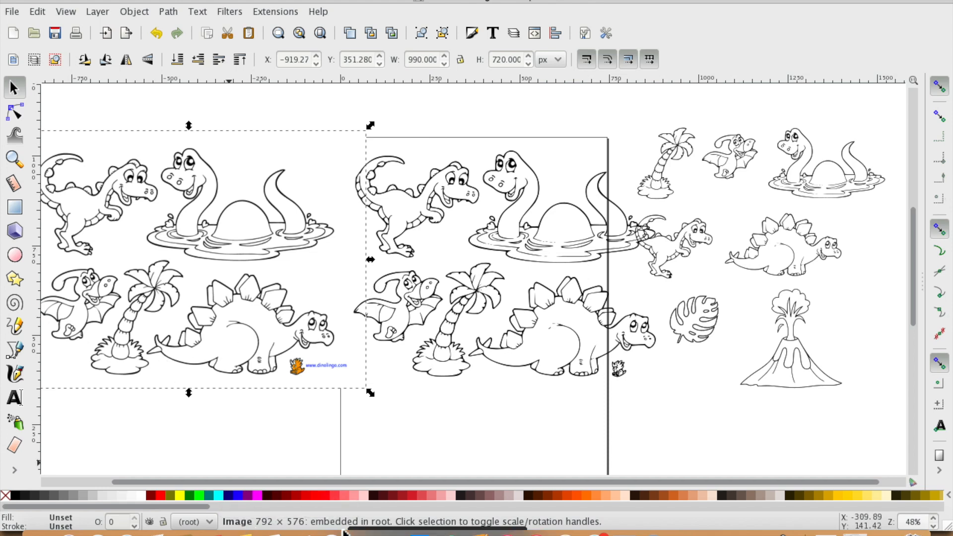
key("Delete")
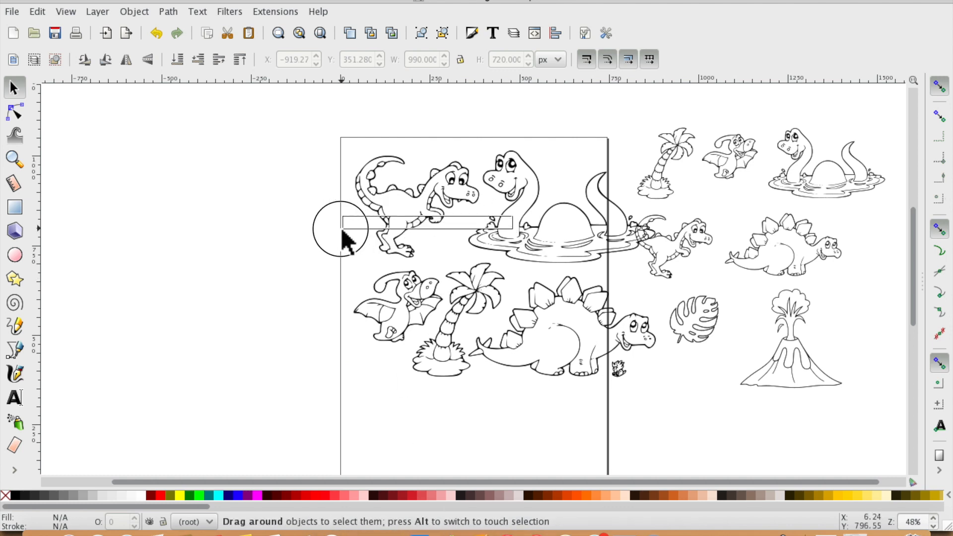
left_click_drag(412, 201, 223, 201)
left_click(457, 427)
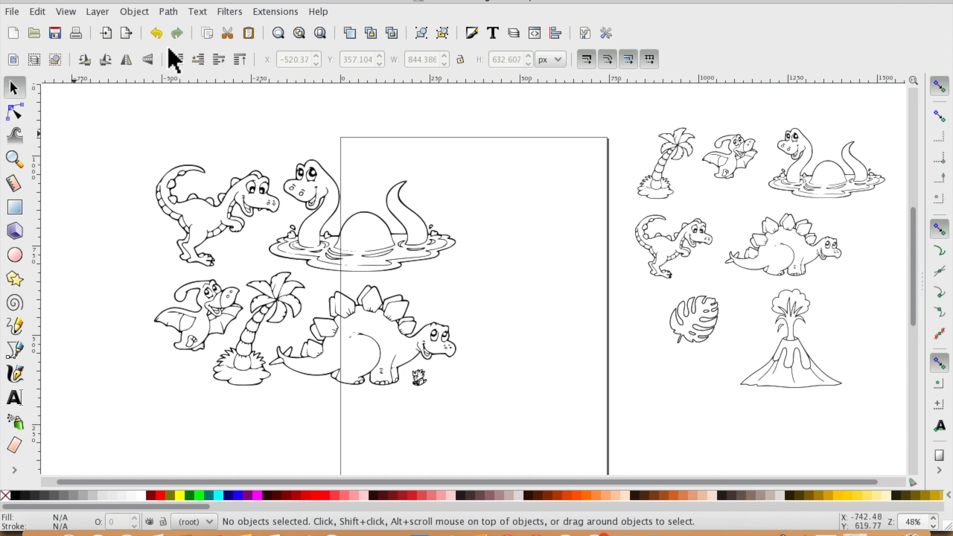
left_click(230, 219)
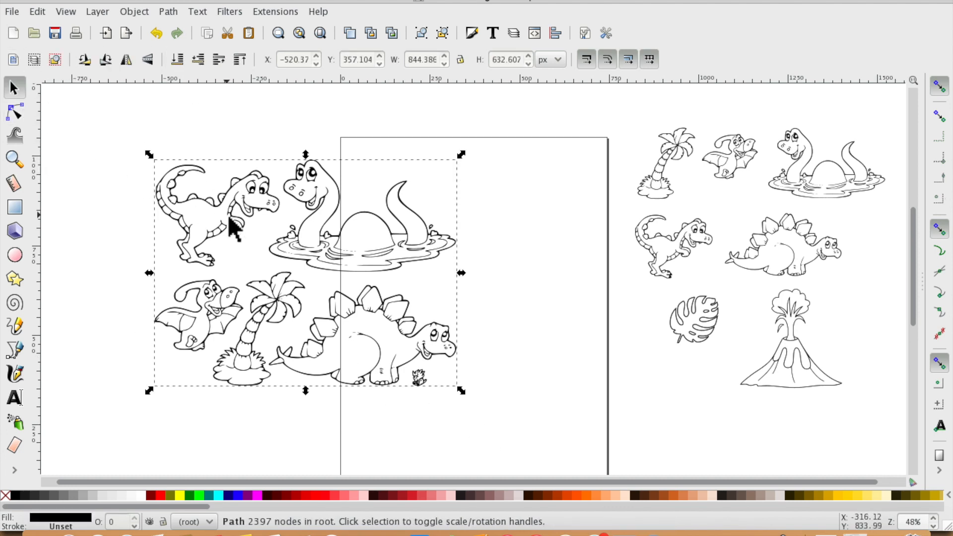
- Move the brontosaurus clipart on the right down beside the stegosaurus clipart
left_click(849, 161)
left_click_drag(849, 162, 874, 137)
left_click_drag(804, 178, 865, 254)
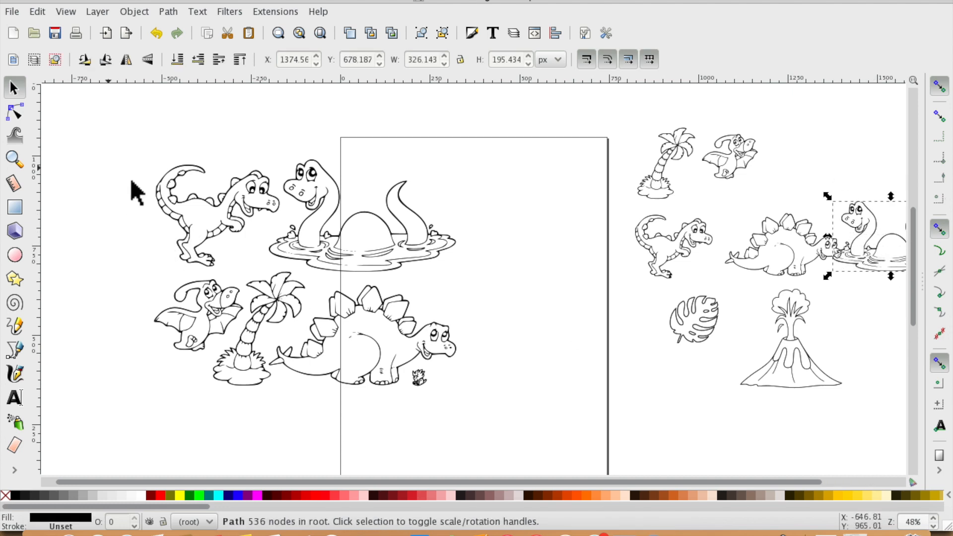
left_click(67, 93)
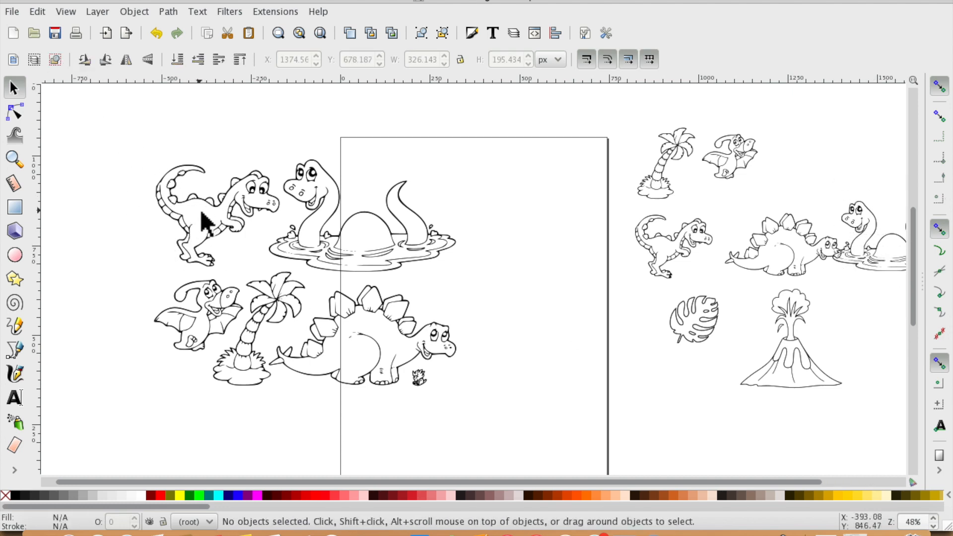
- Break apart the traced drawing into separate paths
left_click(246, 223)
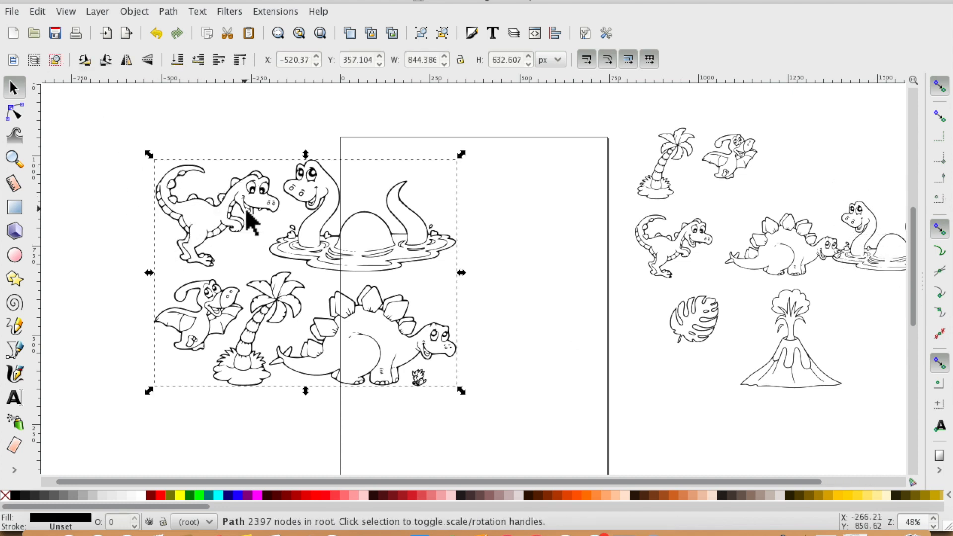
left_click(168, 14)
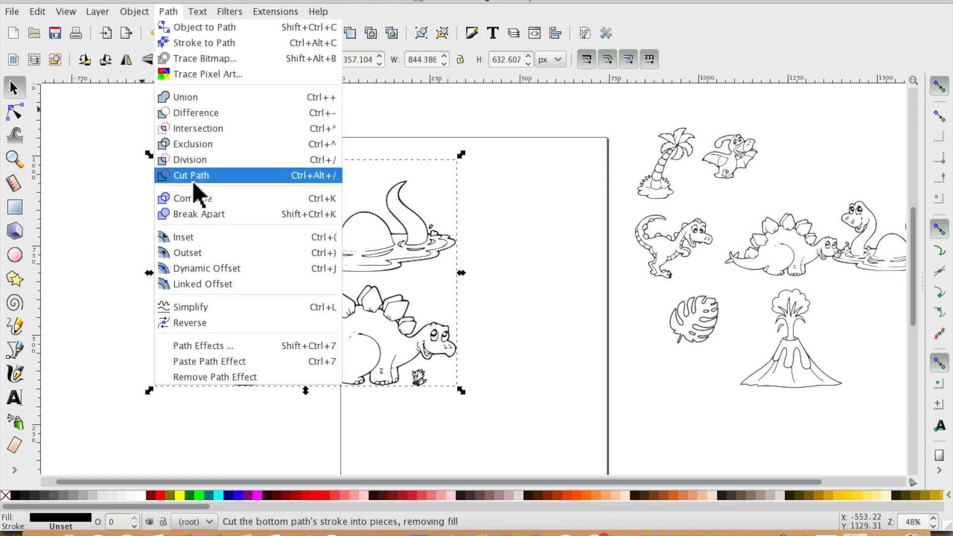
left_click(193, 211)
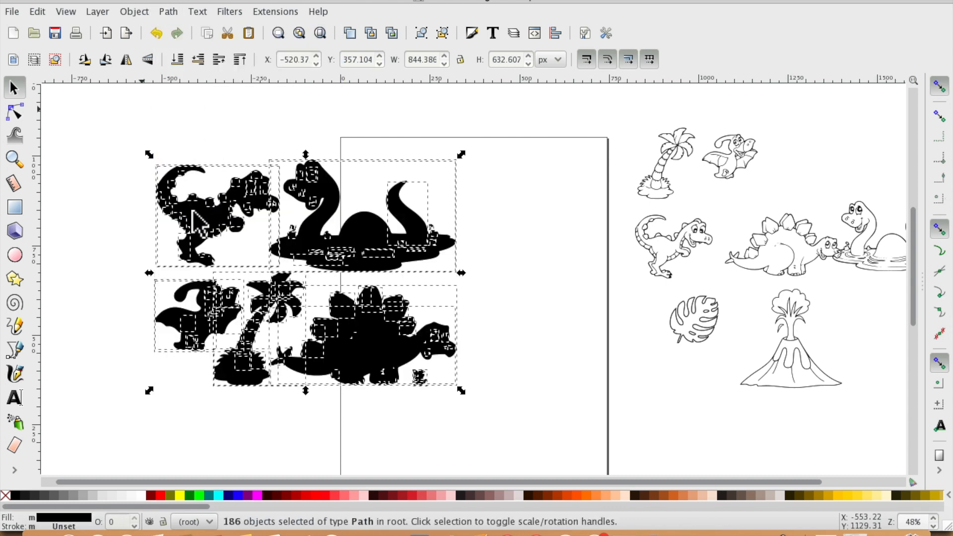
left_click(217, 426)
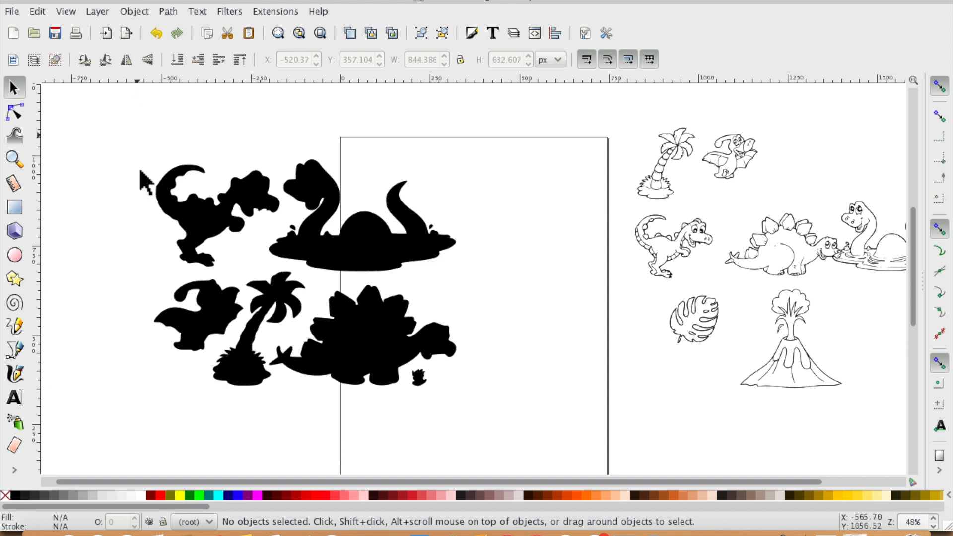
- Combine the T-rex pieces into one path and move it to the top-left corner of the canvas
left_click_drag(142, 150, 163, 155)
left_click(13, 88)
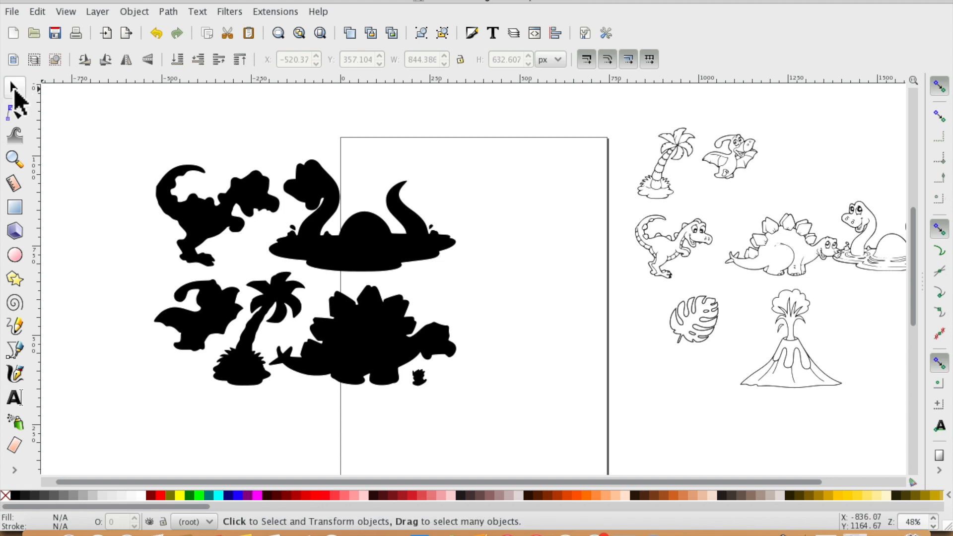
left_click_drag(137, 149, 283, 270)
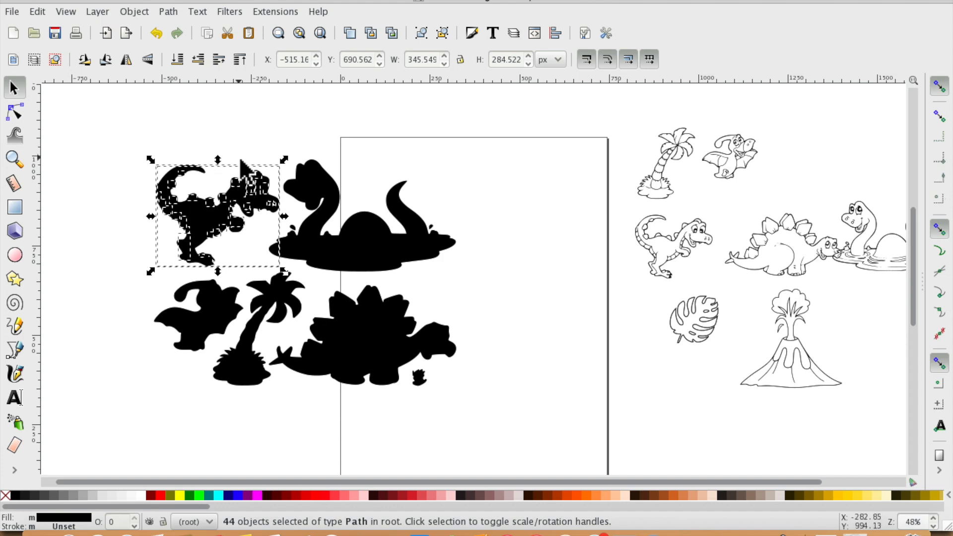
left_click(168, 11)
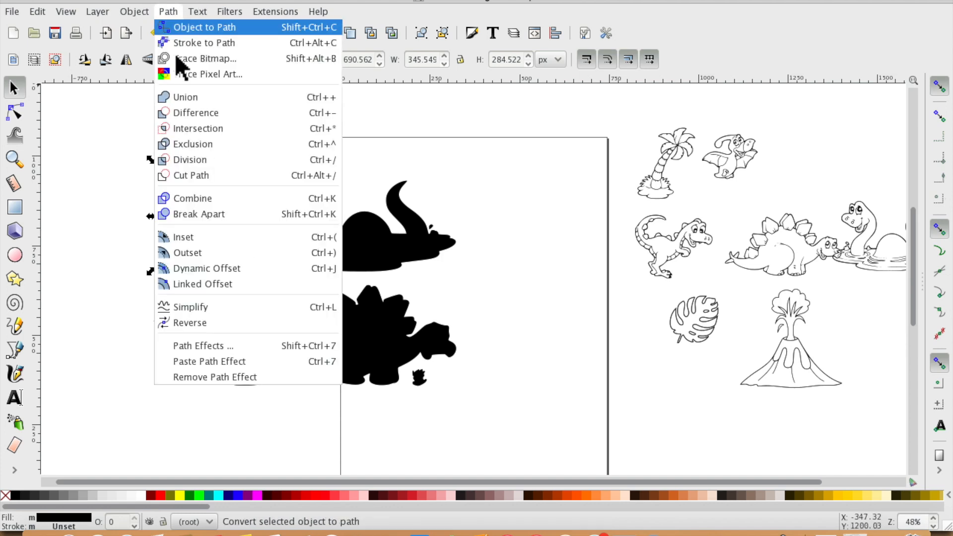
left_click(201, 199)
left_click_drag(215, 213, 149, 151)
left_click_drag(251, 194, 149, 133)
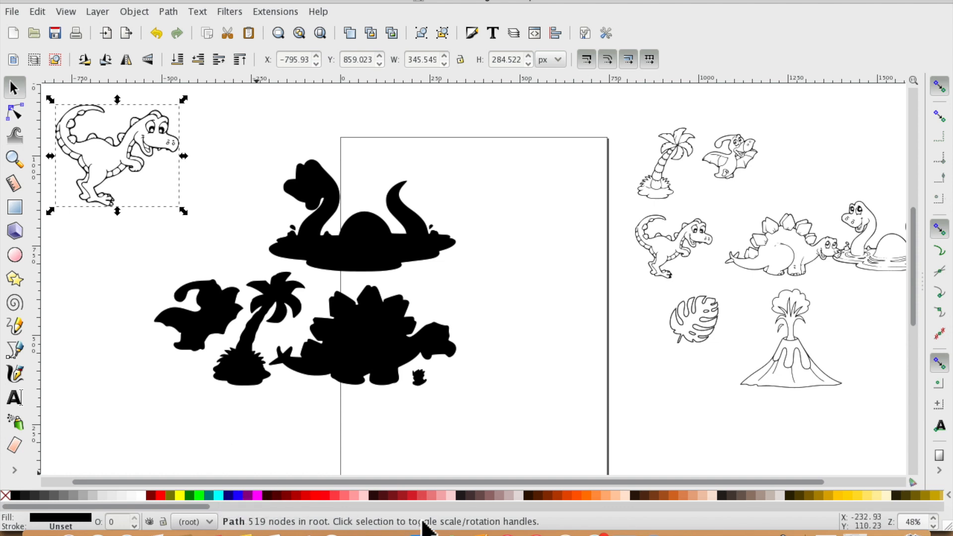
- Combine the brontosaurus pieces into one path and move it up toward the top of the page
left_click(15, 112)
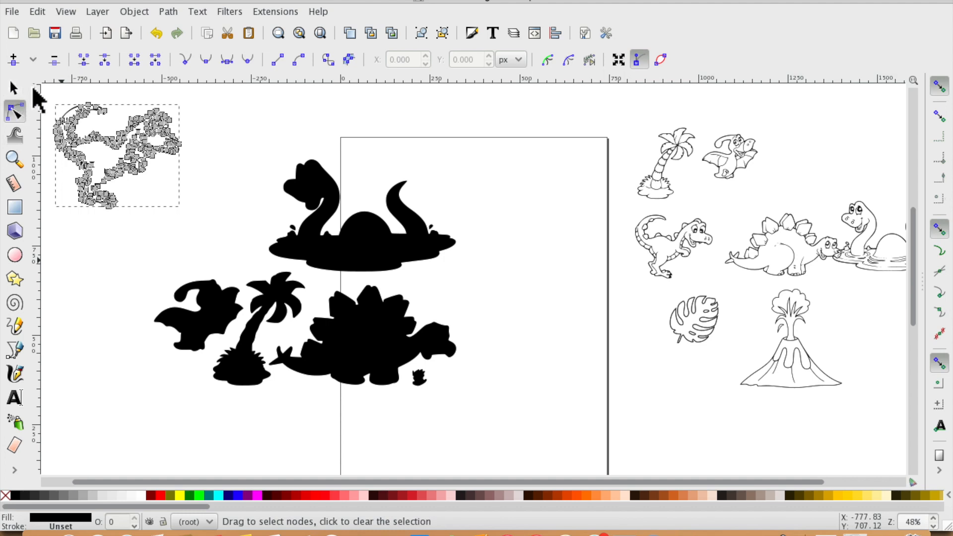
left_click(13, 88)
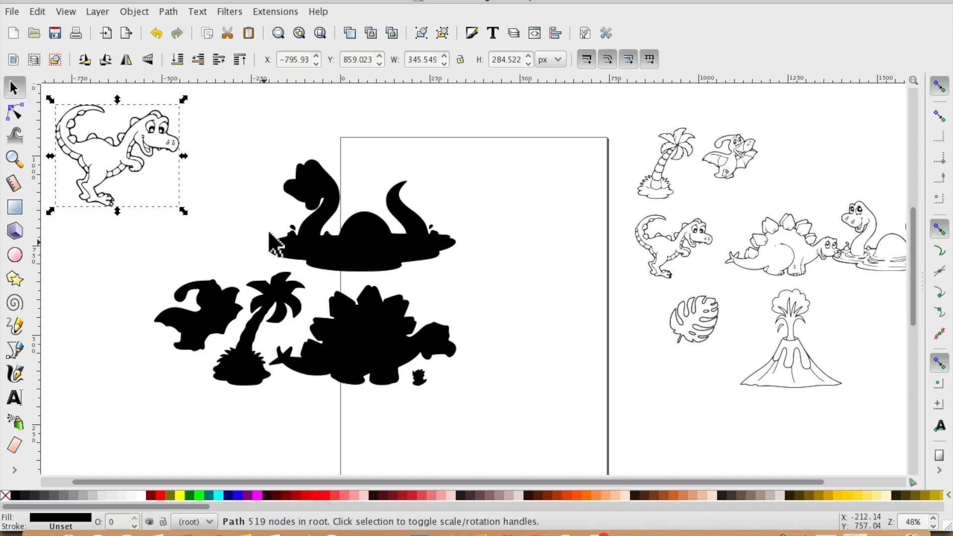
left_click_drag(241, 133, 472, 277)
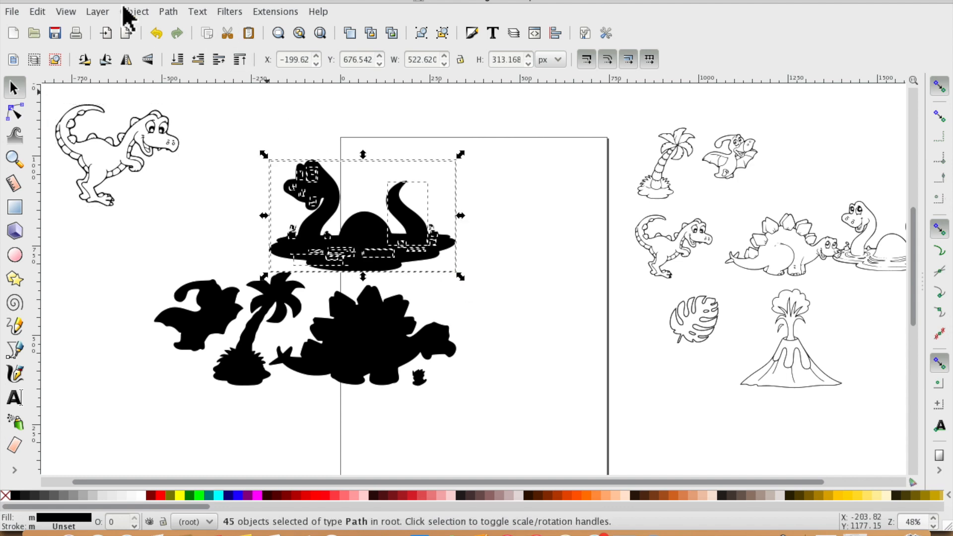
left_click(169, 12)
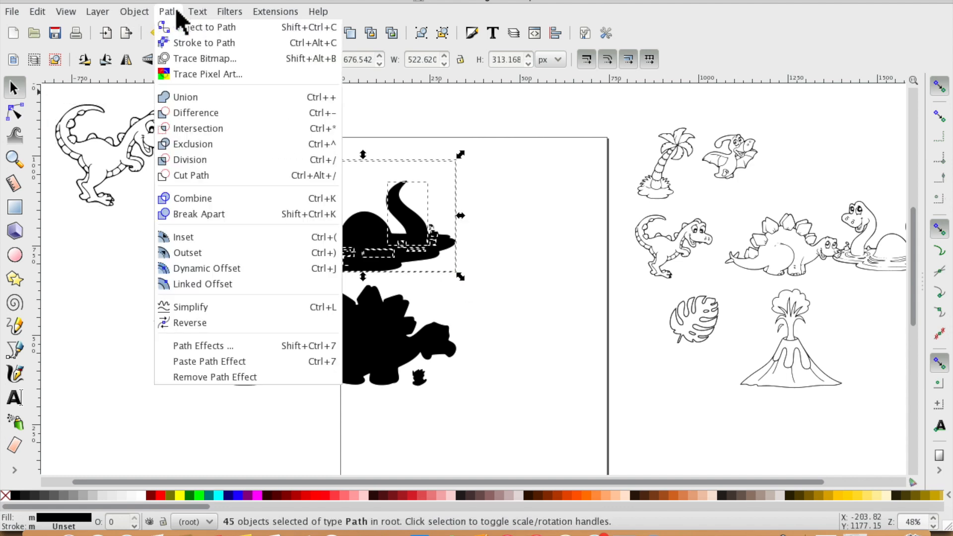
left_click(202, 204)
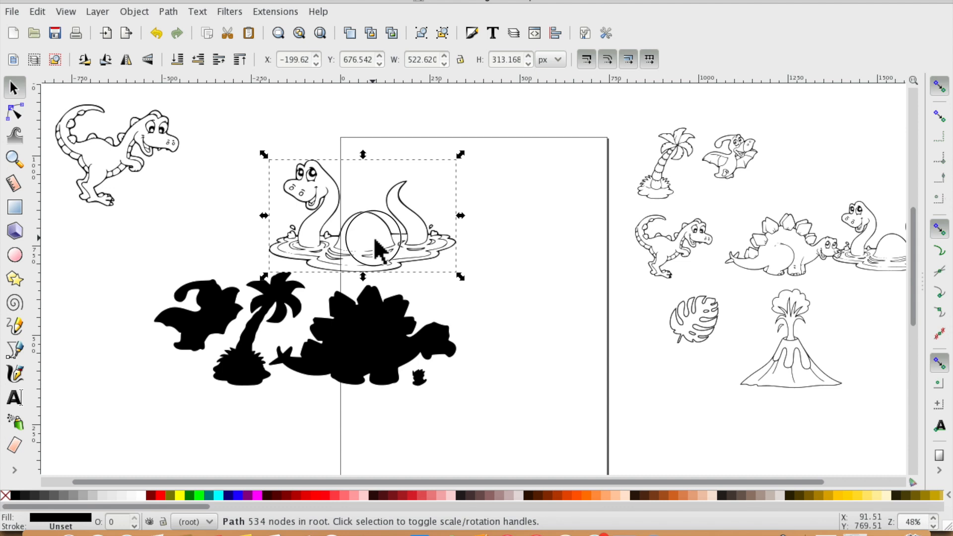
left_click(348, 205)
left_click_drag(390, 244, 353, 177)
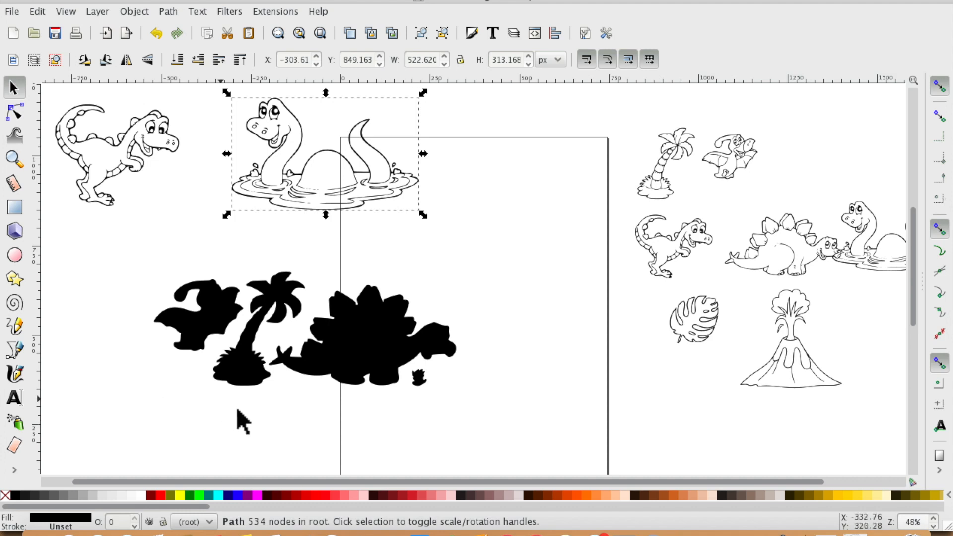
- Combine the pterodactyl pieces into one path and move it below the T-rex
left_click_drag(152, 266, 247, 358)
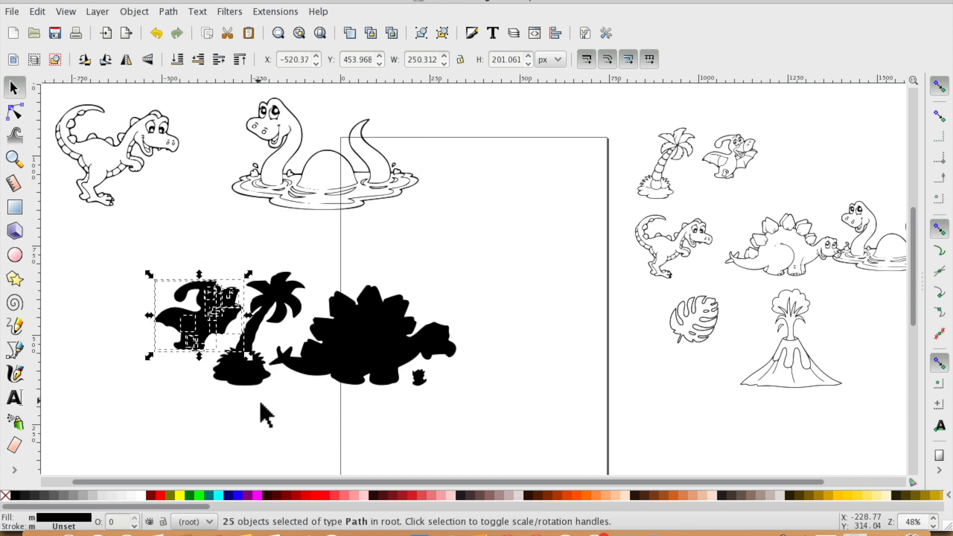
left_click(167, 12)
left_click(192, 201)
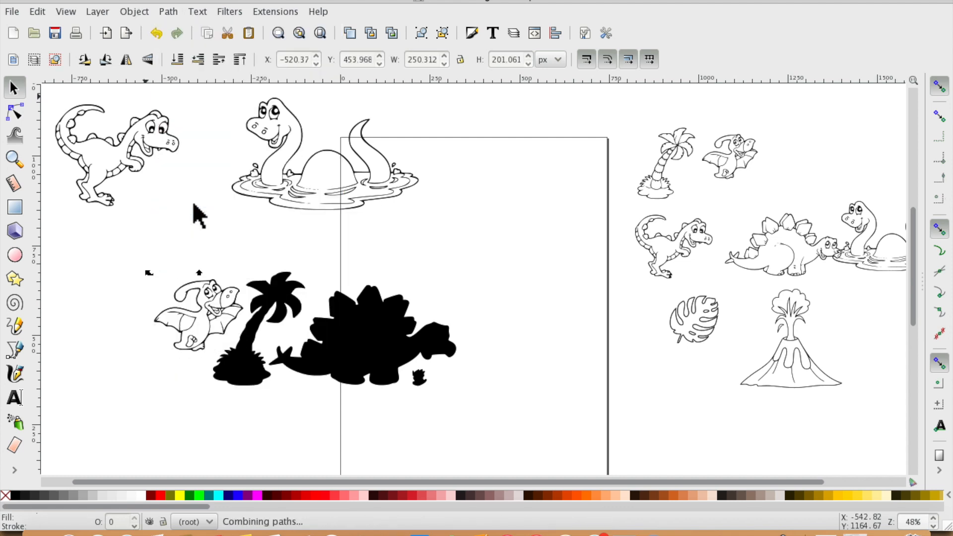
left_click_drag(204, 305, 124, 266)
left_click(160, 382)
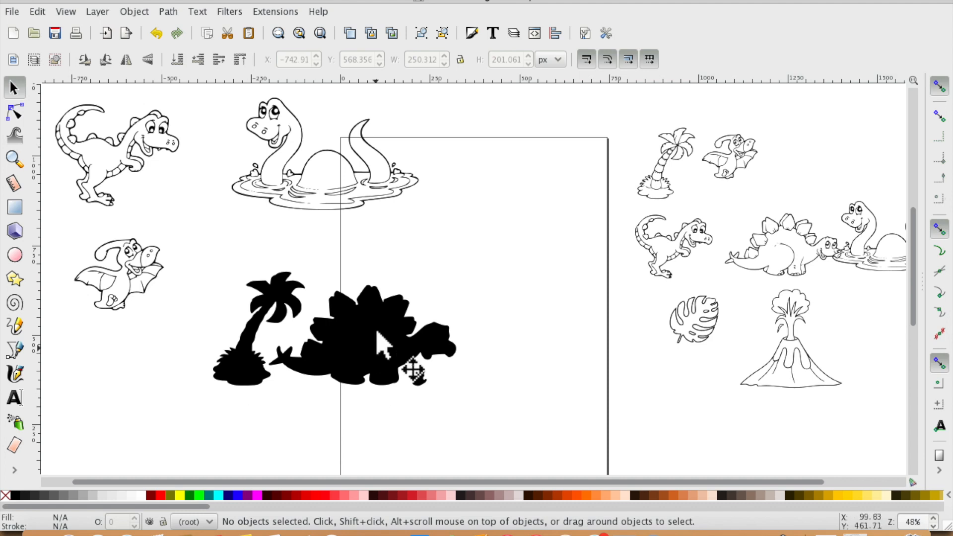
- Combine the palm tree and stegosaurus pieces into one path
left_click_drag(453, 397, 380, 335)
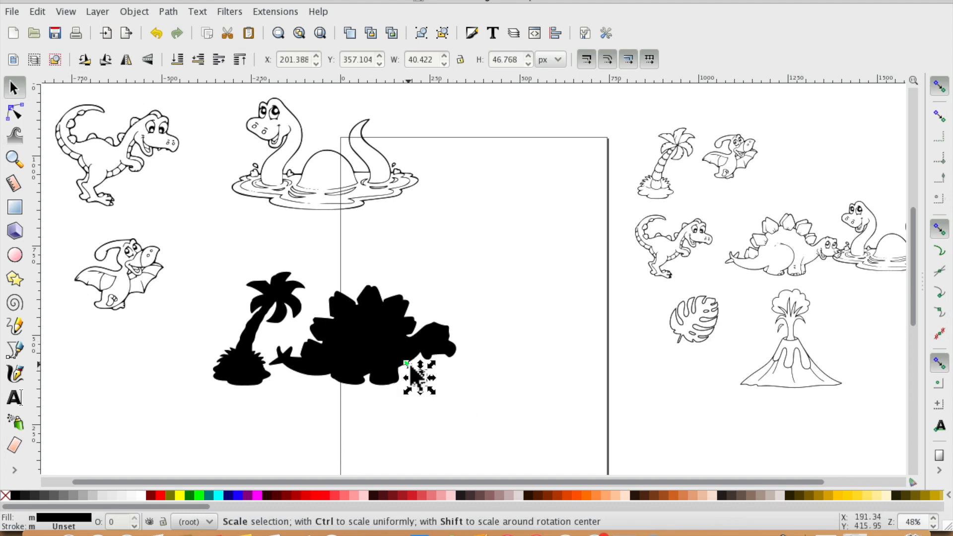
left_click(662, 445)
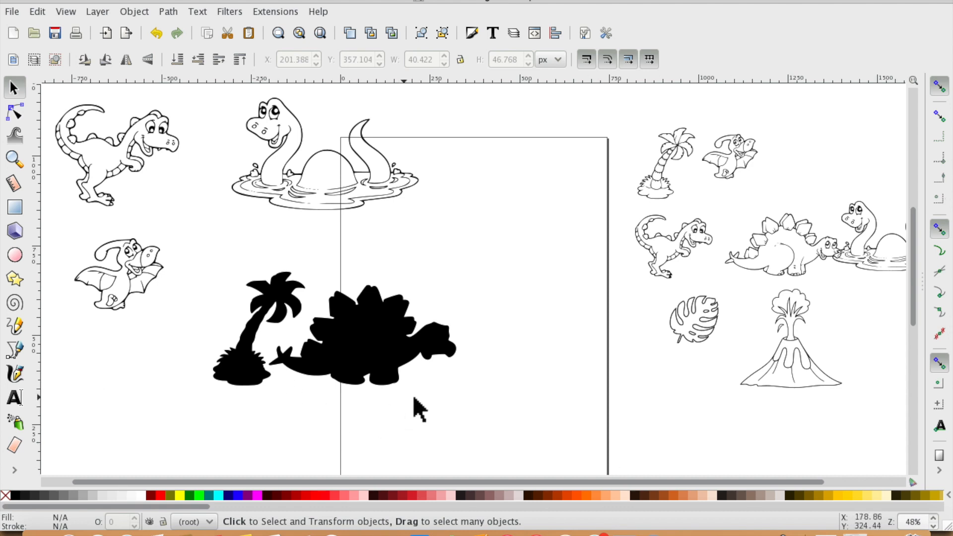
left_click(308, 370)
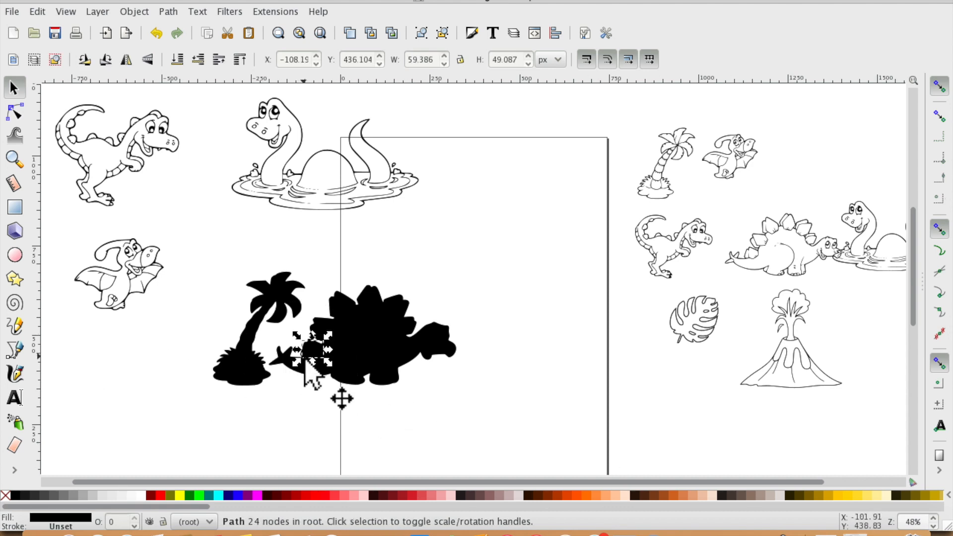
left_click(219, 400)
left_click_drag(208, 259, 485, 431)
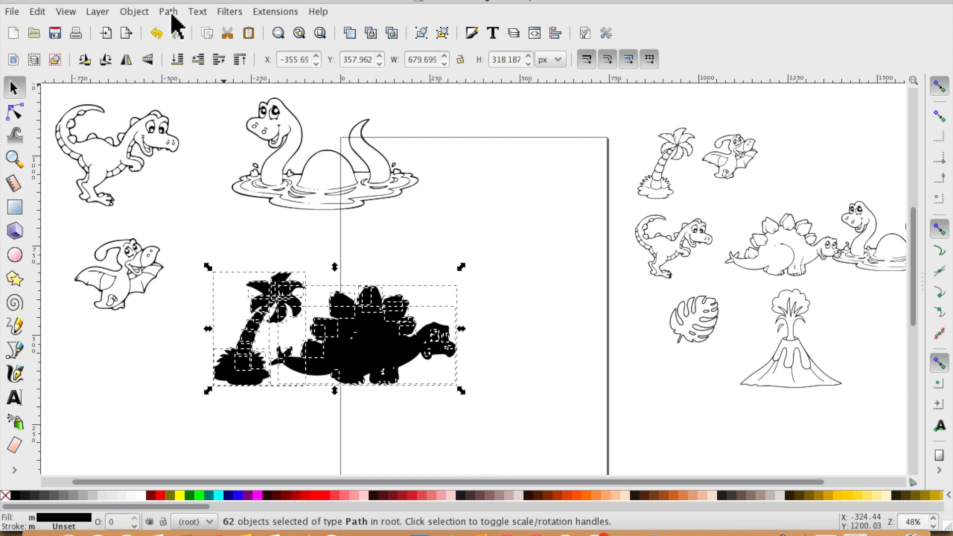
left_click(169, 12)
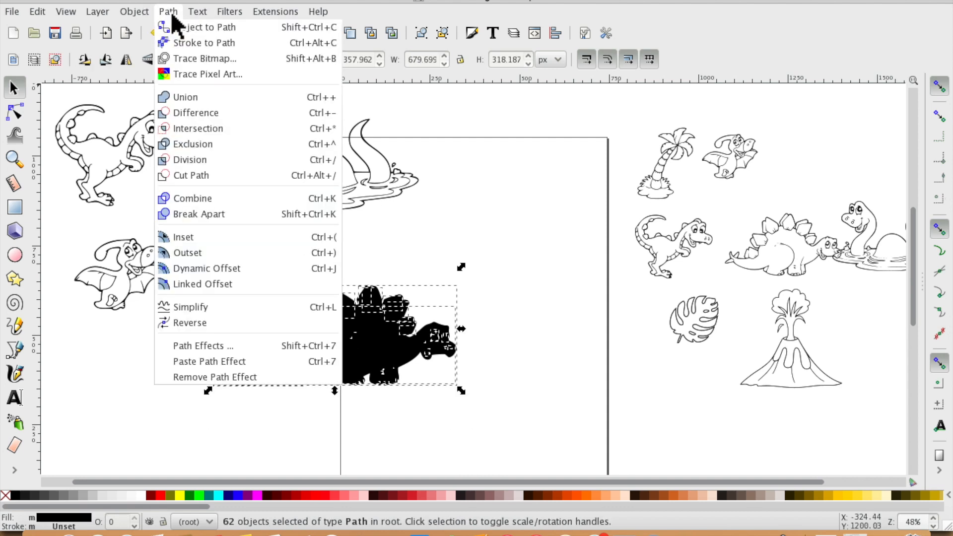
left_click(197, 201)
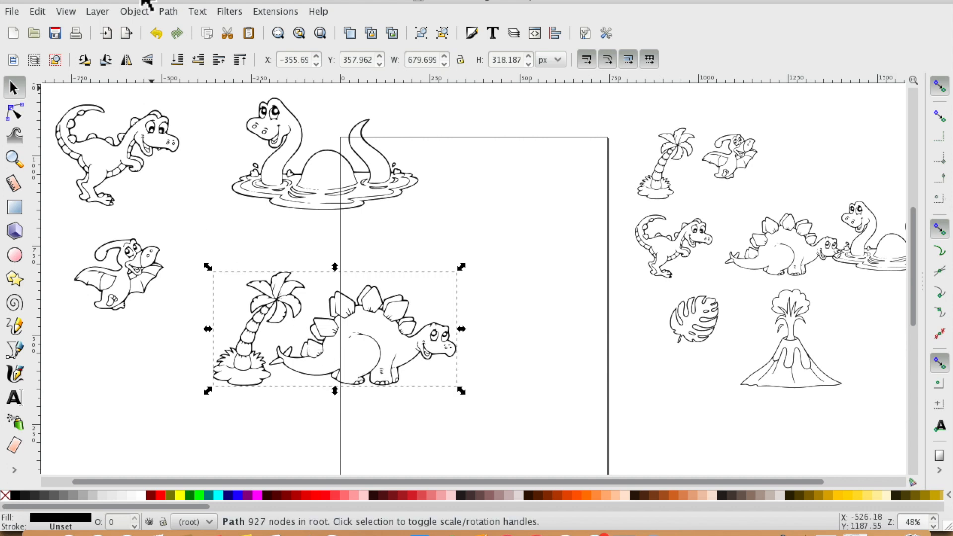
- Reposition the combined palm tree and stegosaurus drawing lower and further left on the canvas
left_click(97, 11)
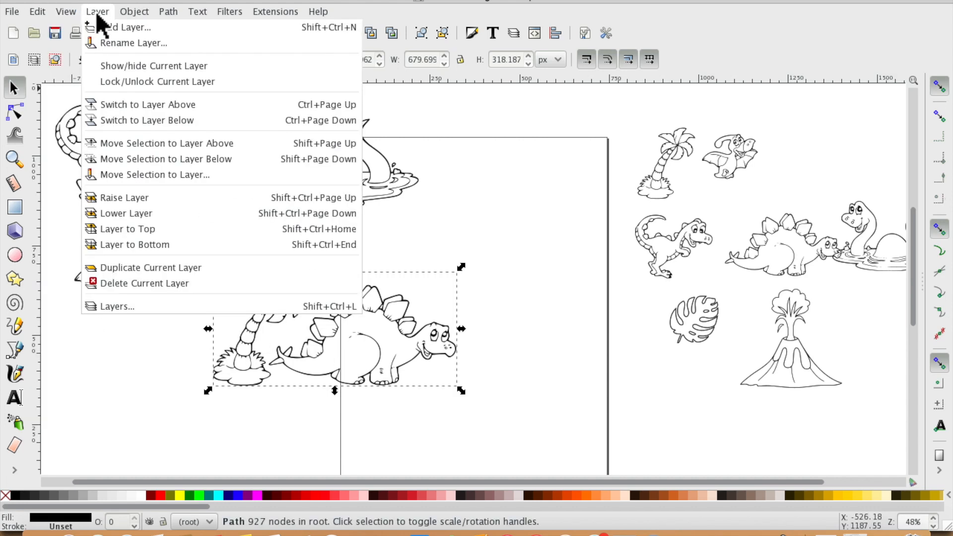
left_click(156, 268)
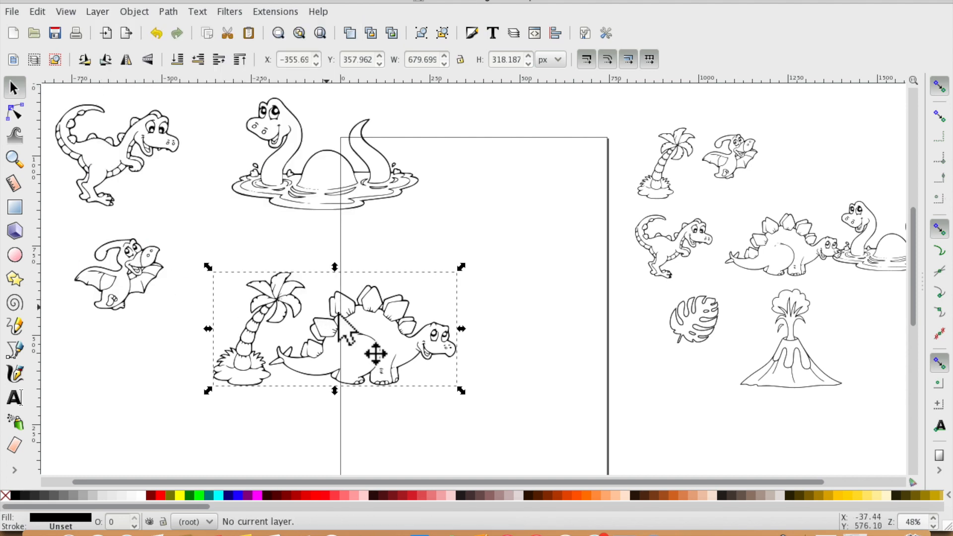
left_click(369, 302)
left_click_drag(369, 300, 492, 360)
left_click_drag(428, 338, 501, 328)
left_click(104, 12)
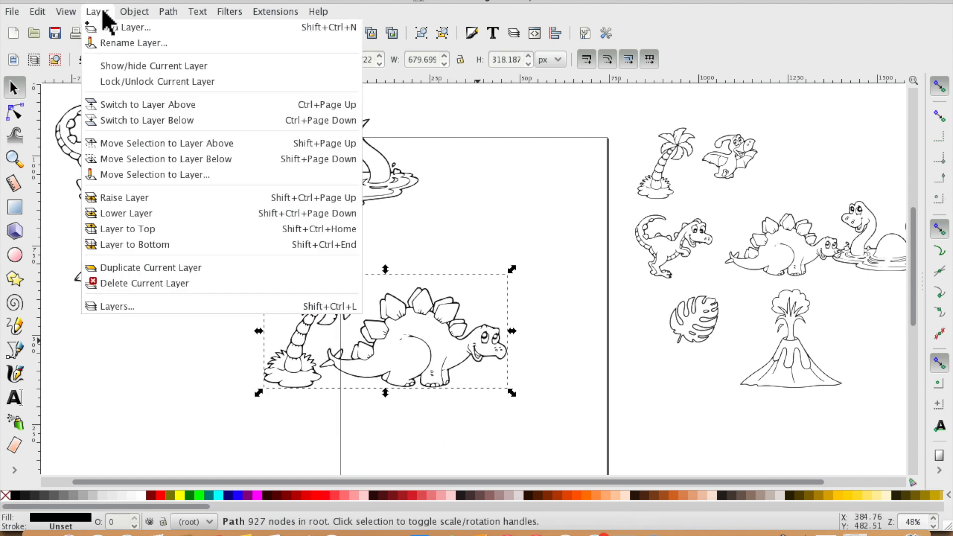
left_click(144, 268)
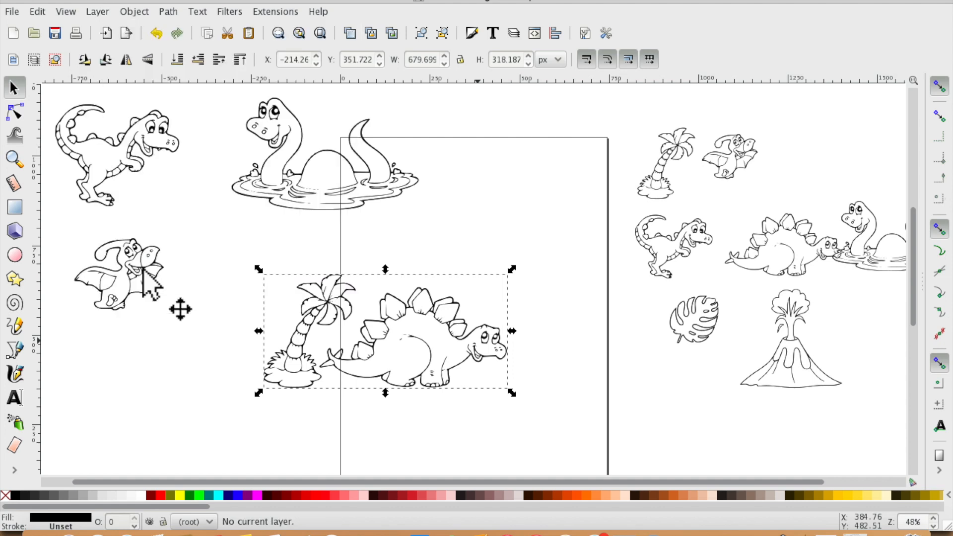
left_click_drag(330, 350, 273, 304)
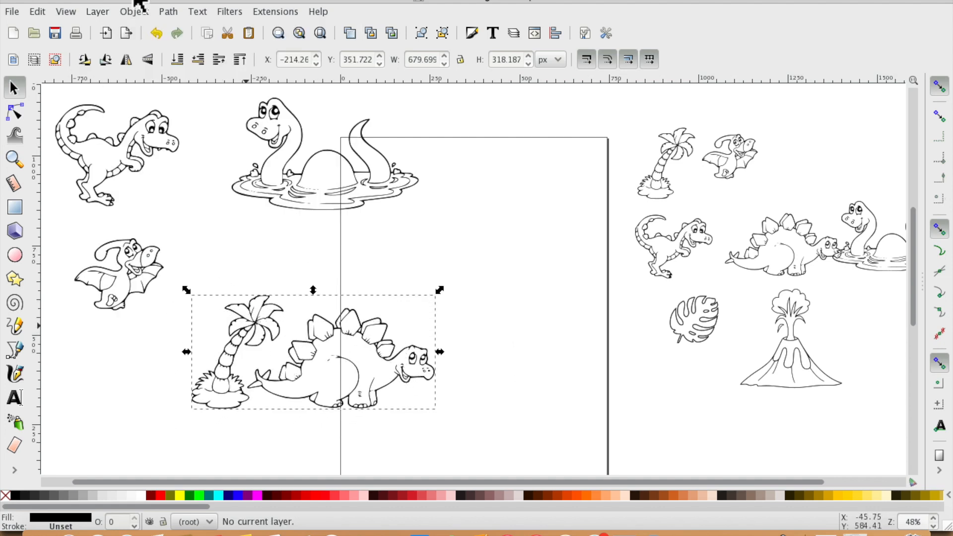
- Try to duplicate the current layer
left_click(168, 11)
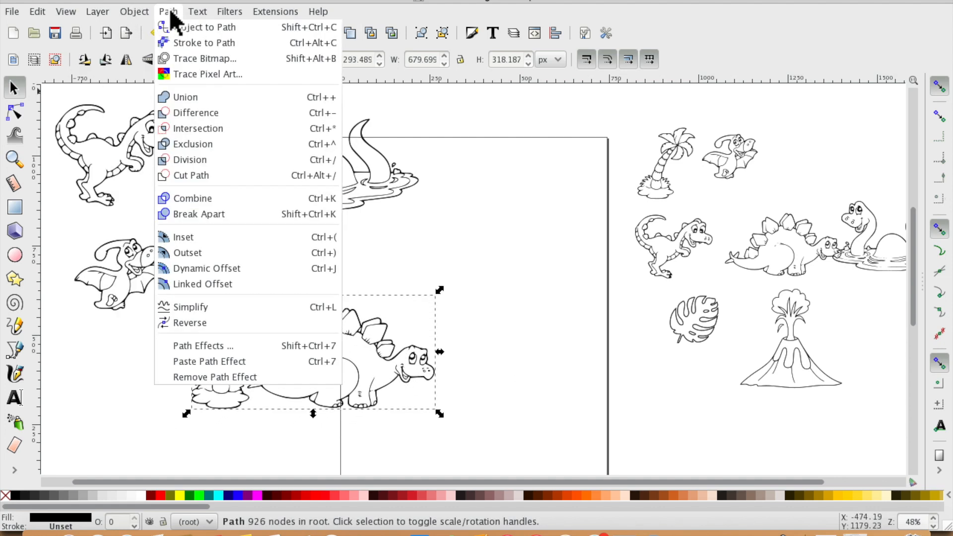
mouse_move(137, 14)
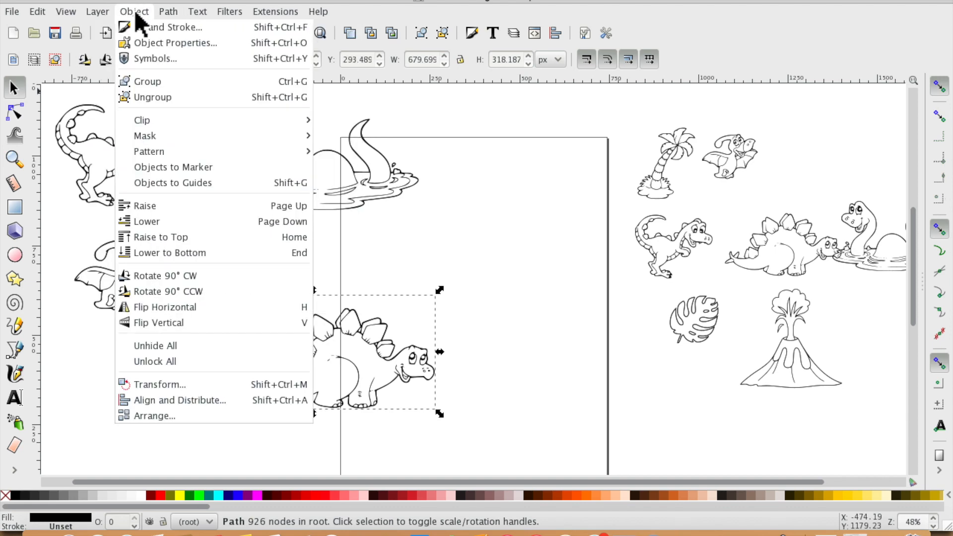
mouse_move(104, 16)
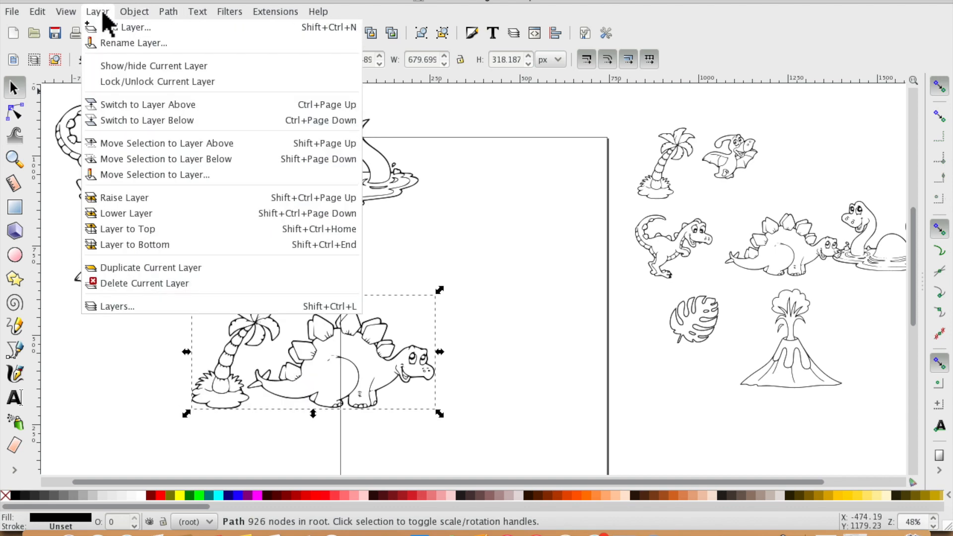
left_click(132, 270)
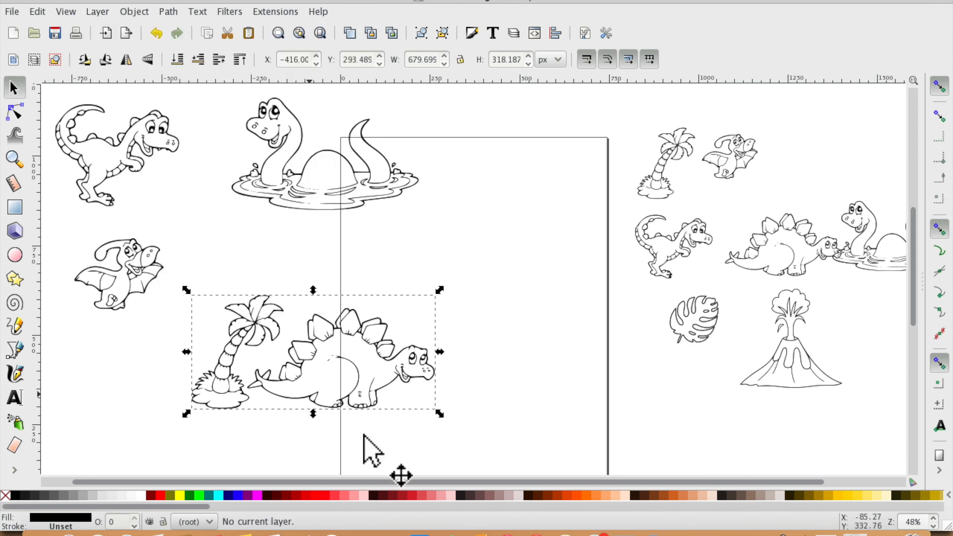
- Shift the palm tree and stegosaurus drawing slightly right and break it apart into separate paths
left_click(440, 325)
left_click_drag(378, 366, 341, 364)
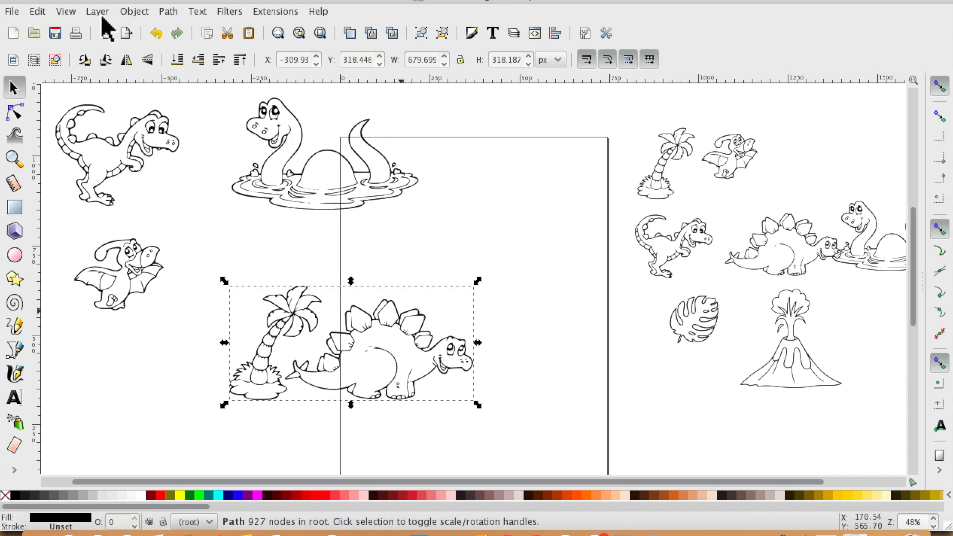
left_click(170, 13)
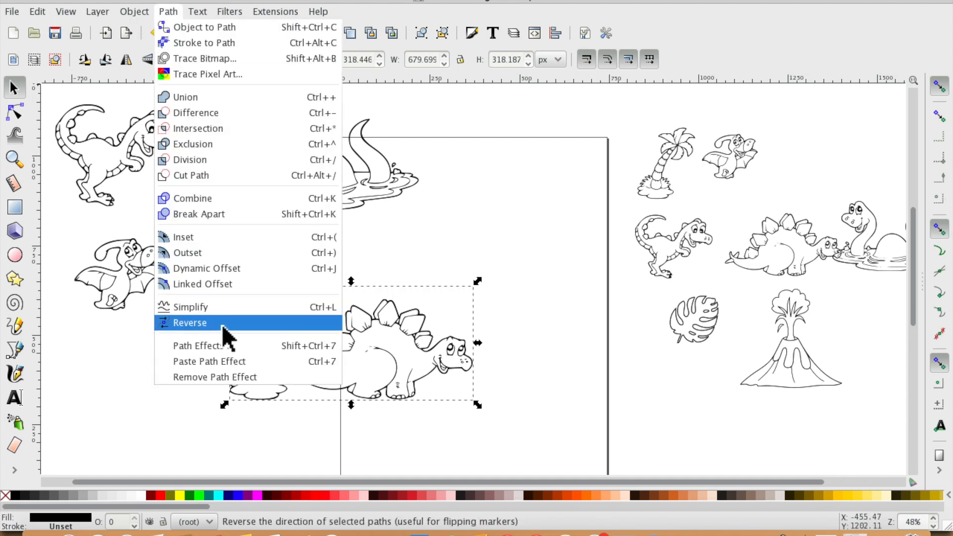
left_click(215, 213)
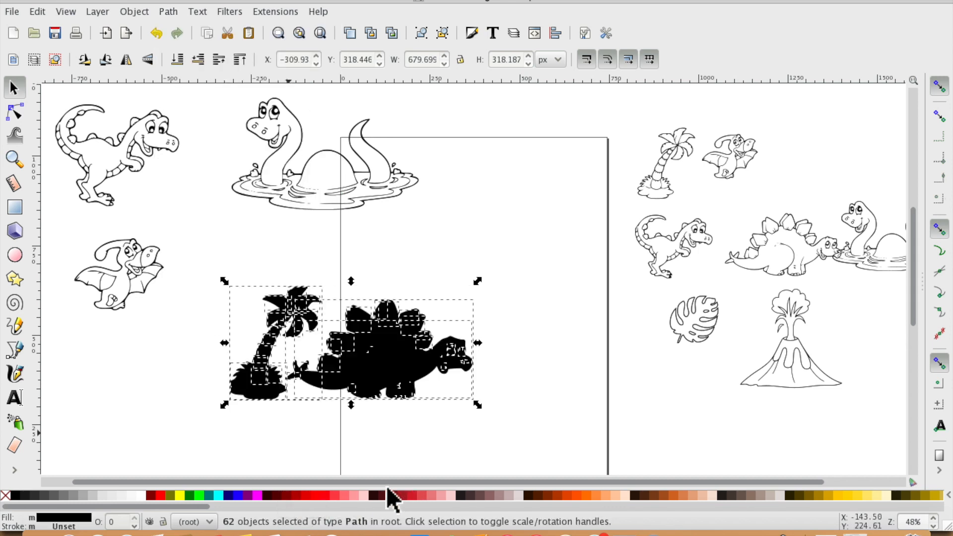
- Try to duplicate the current layer with all the separated pieces selected
left_click(403, 472)
left_click_drag(464, 448, 287, 277)
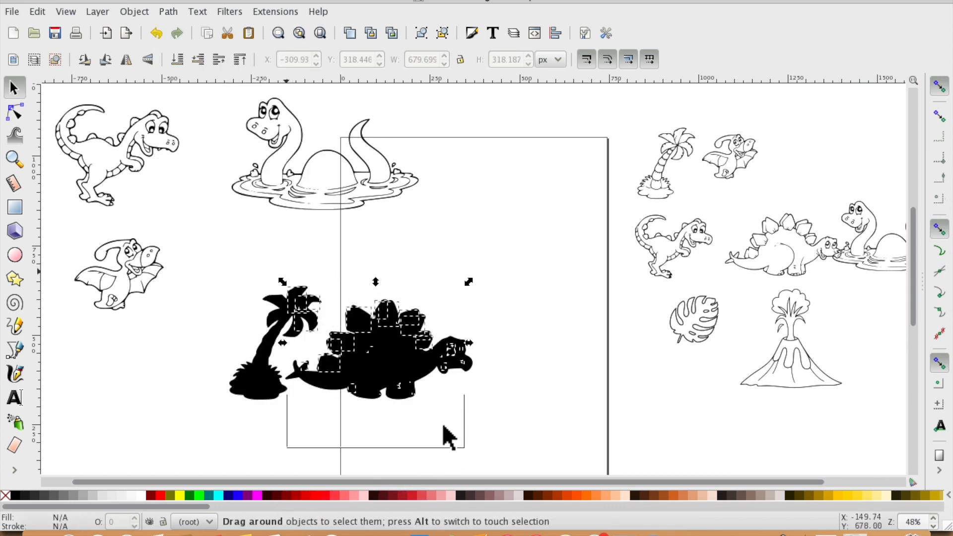
left_click(527, 417)
left_click_drag(187, 252, 531, 450)
left_click(97, 12)
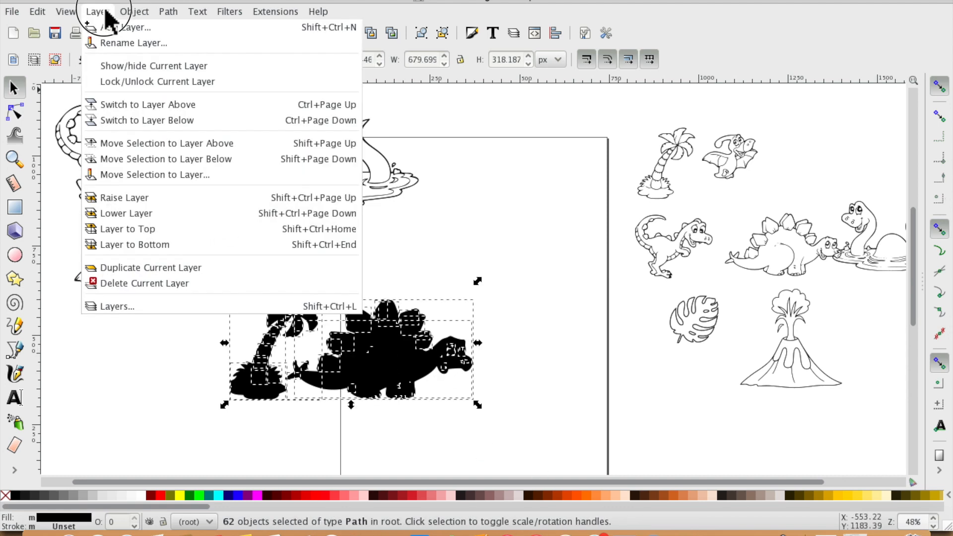
left_click(206, 269)
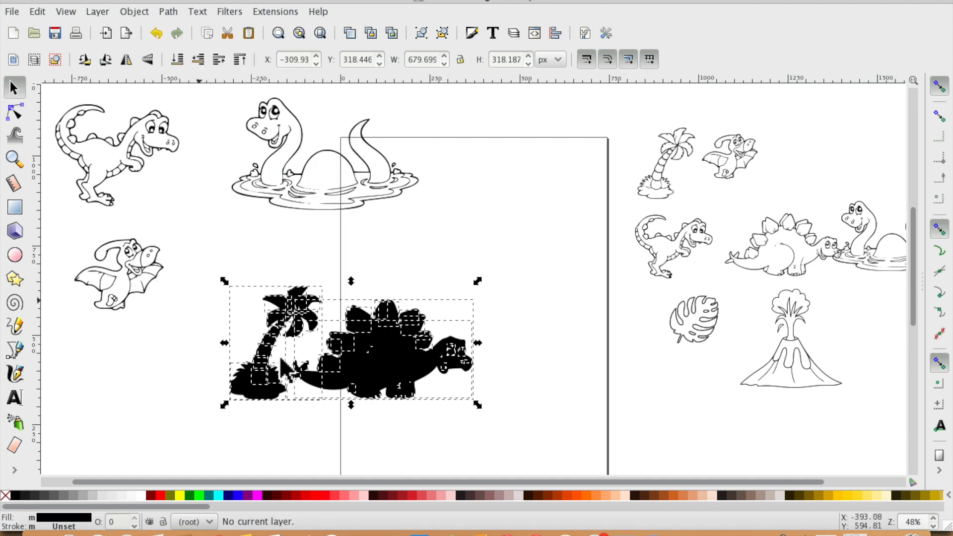
- Move the separated palm tree and stegosaurus pieces up slightly on the page
left_click_drag(373, 349, 297, 309)
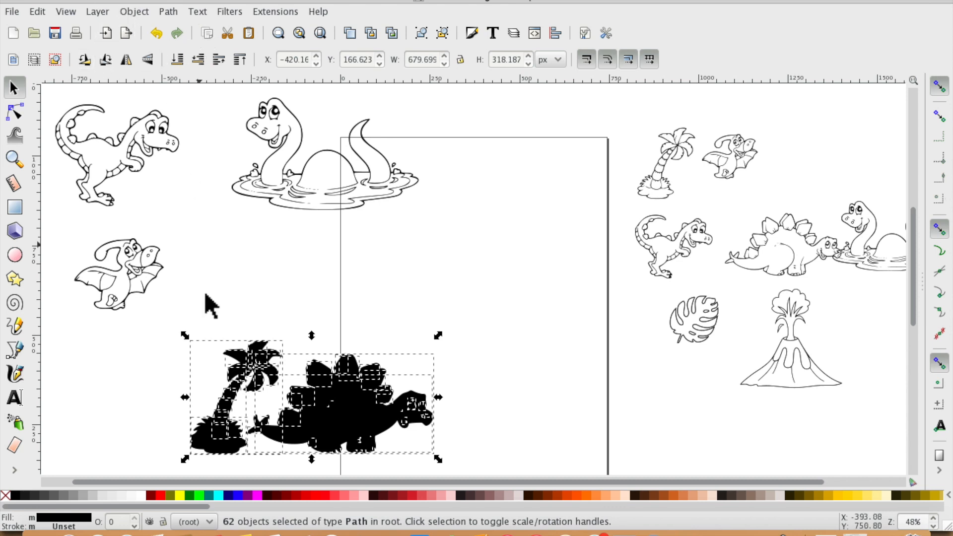
left_click_drag(331, 396, 381, 290)
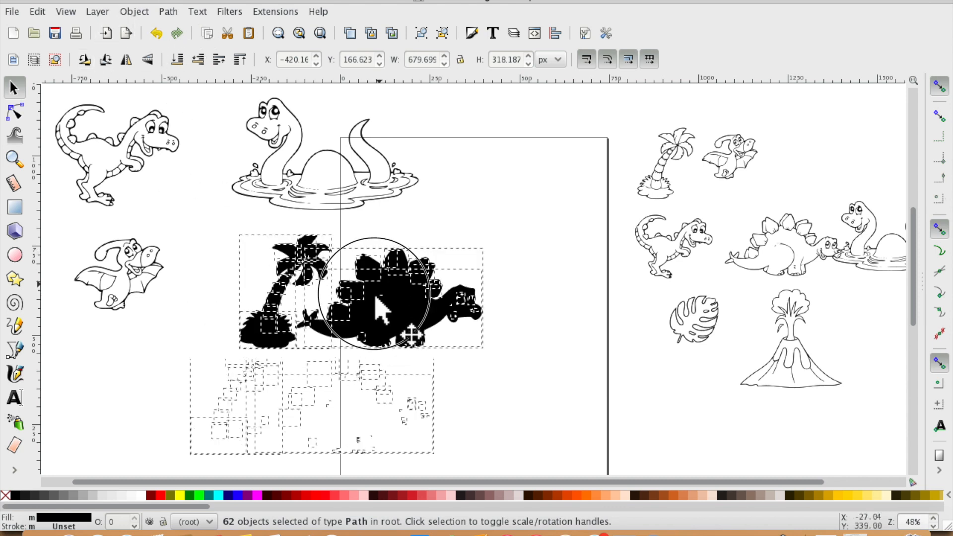
left_click_drag(277, 270, 278, 270)
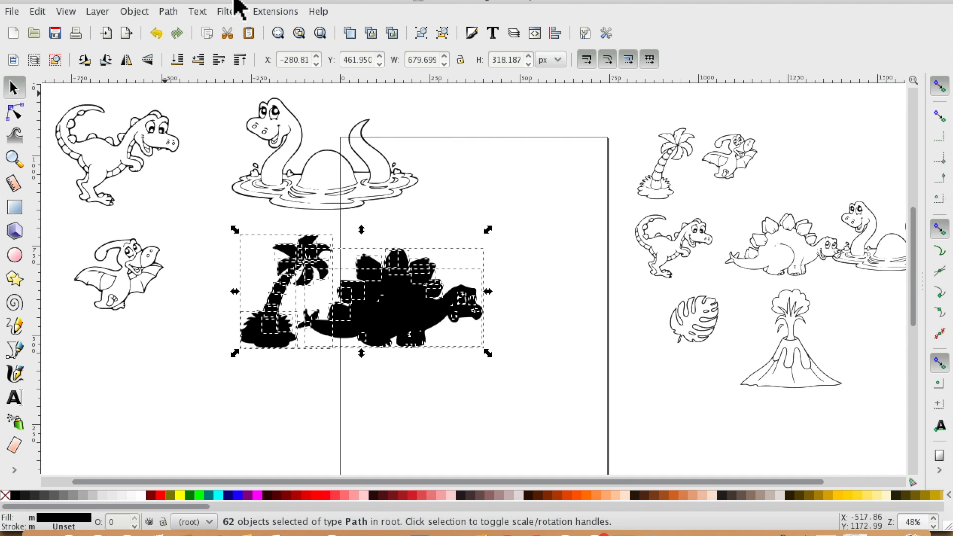
- Select all the palm tree pieces and combine them into one path
left_click(375, 407)
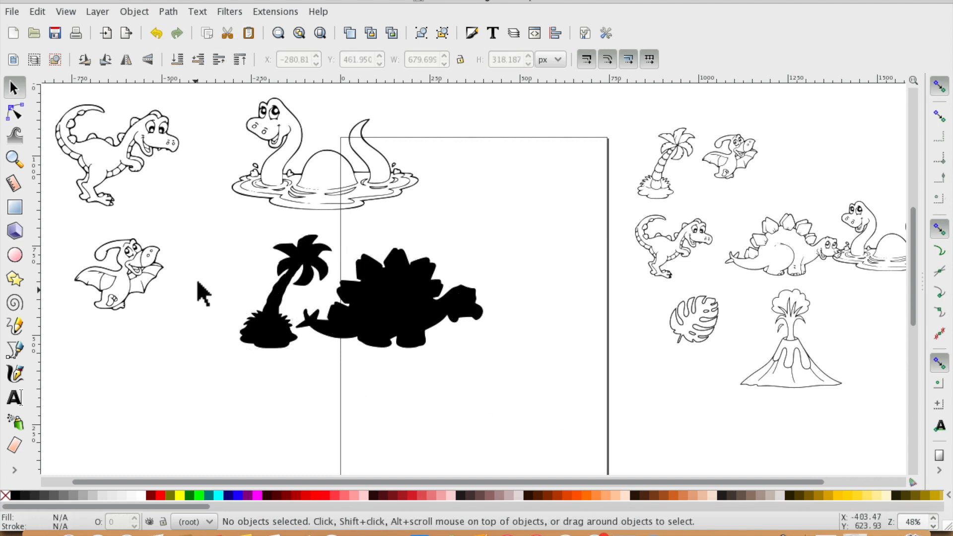
left_click_drag(246, 226, 336, 360)
left_click(178, 265)
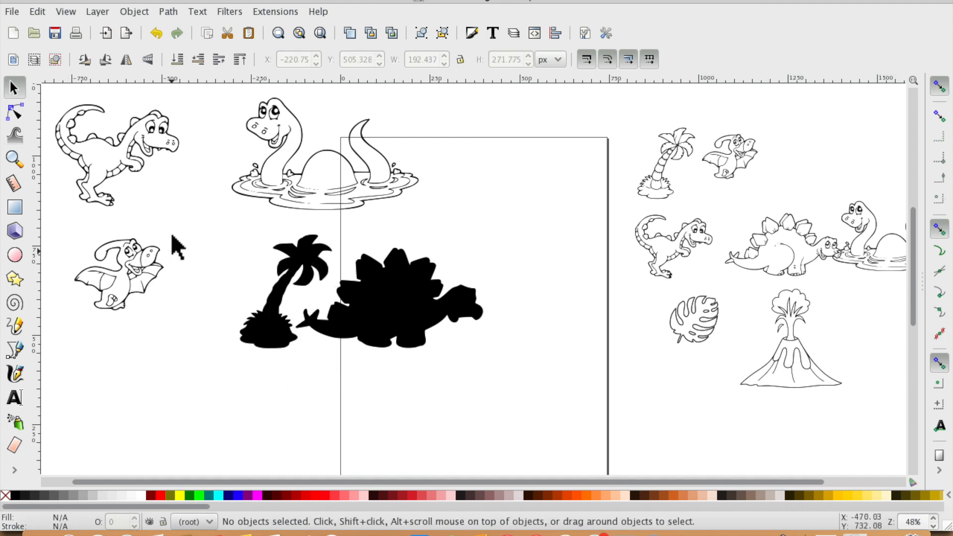
left_click_drag(232, 223, 329, 371)
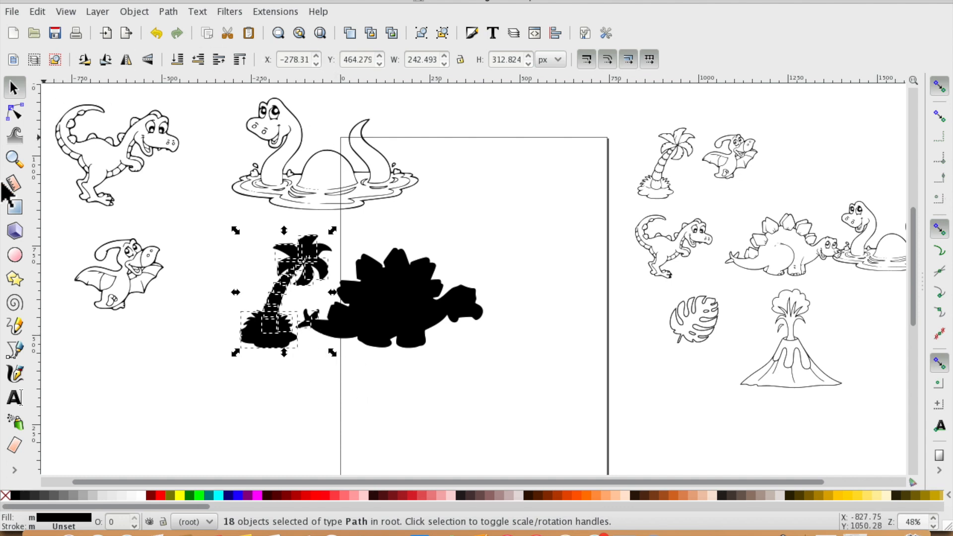
left_click(14, 159)
left_click(319, 333)
left_click(321, 341)
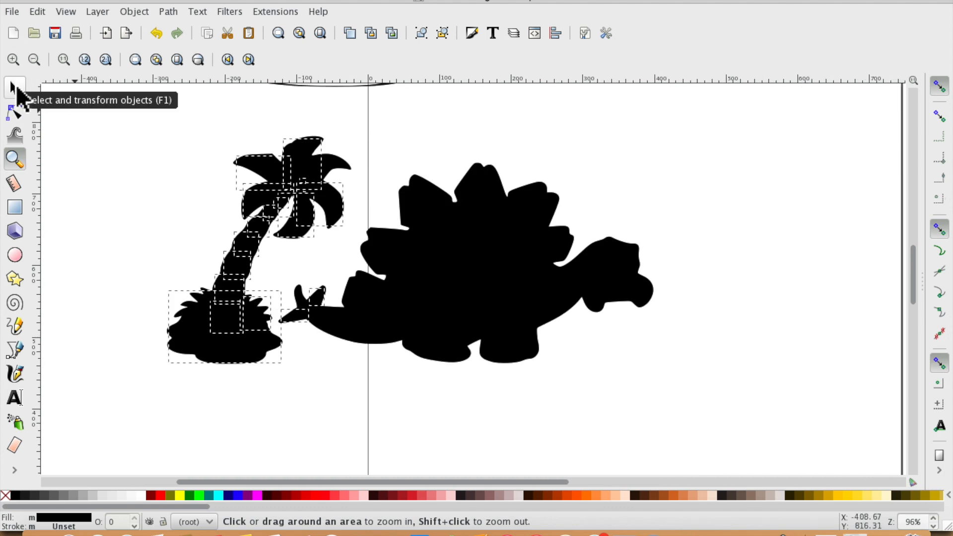
left_click(16, 87)
left_click(320, 302, "shift")
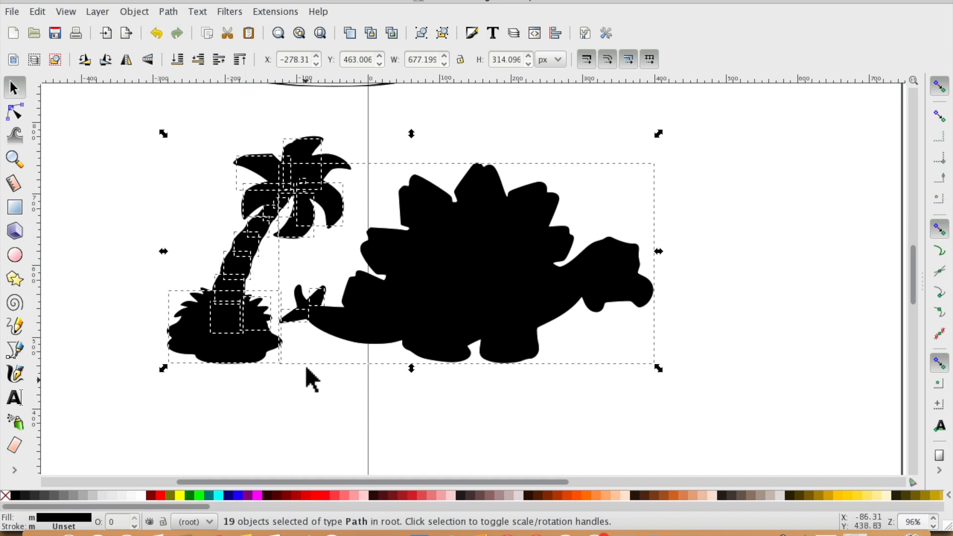
left_click(309, 388)
left_click_drag(209, 144, 320, 367)
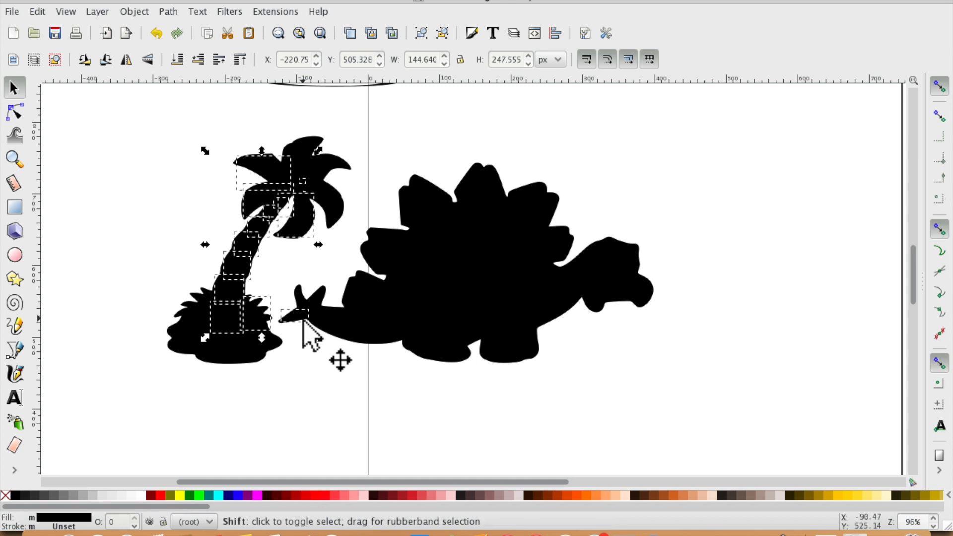
left_click_drag(164, 117, 365, 399)
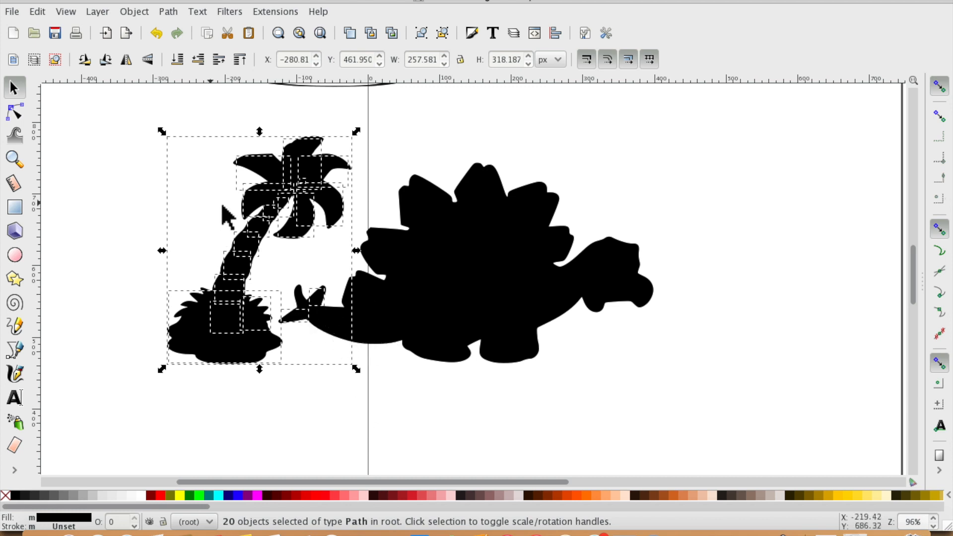
left_click(168, 11)
left_click(212, 199)
- Move the combined palm tree left, away from the stegosaurus
left_click(346, 411)
left_click_drag(279, 187, 169, 192)
left_click(269, 354)
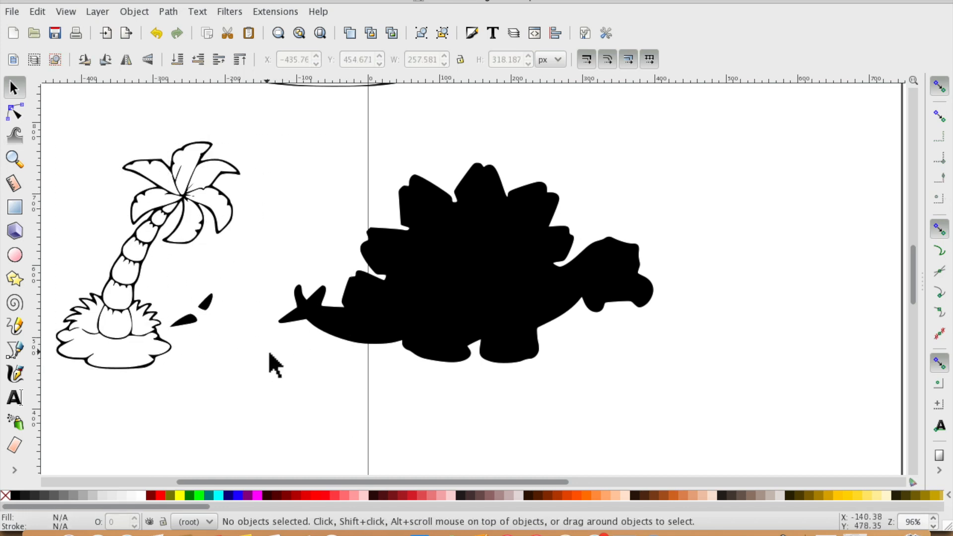
- Delete the stray tail-fin fragments from the palm tree path by editing its nodes
left_click(15, 112)
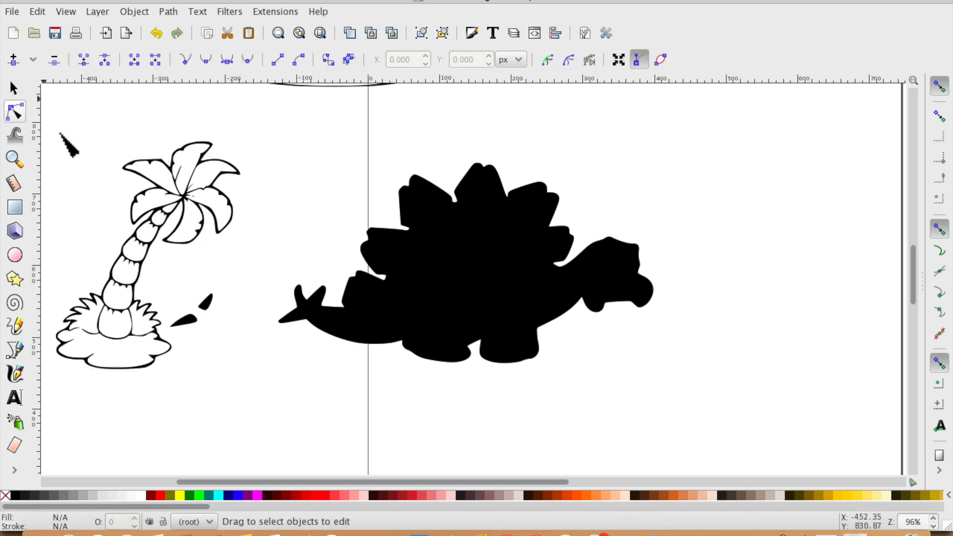
left_click_drag(216, 331, 175, 279)
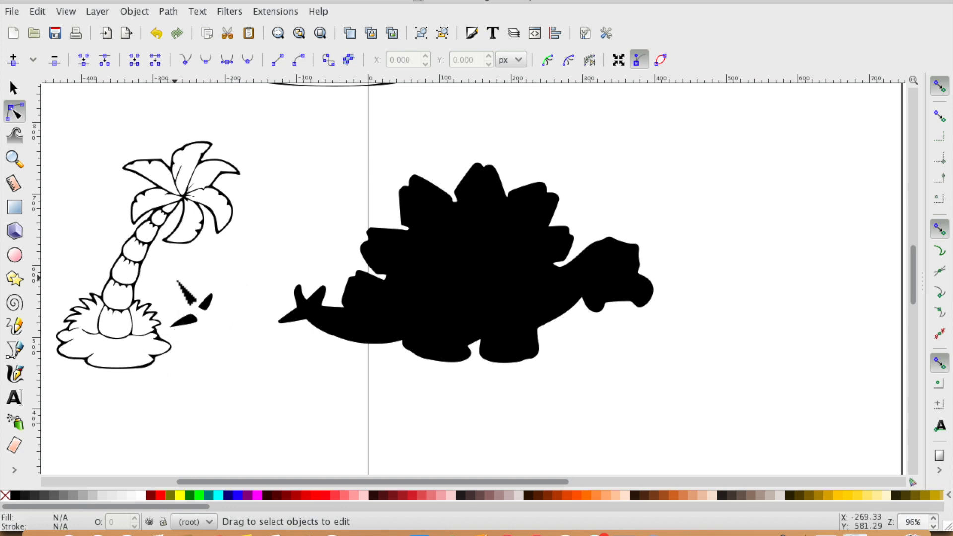
left_click(204, 302)
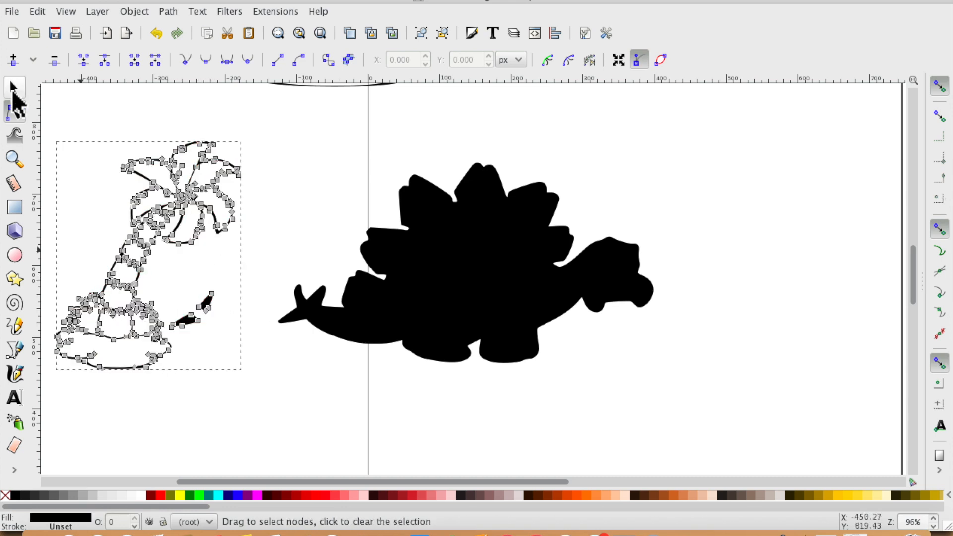
left_click(235, 337)
mouse_move(228, 349)
left_mouse_down()
mouse_move(197, 333)
mouse_move(166, 272)
mouse_move(247, 339)
mouse_move(240, 346)
left_mouse_up()
left_click(214, 304)
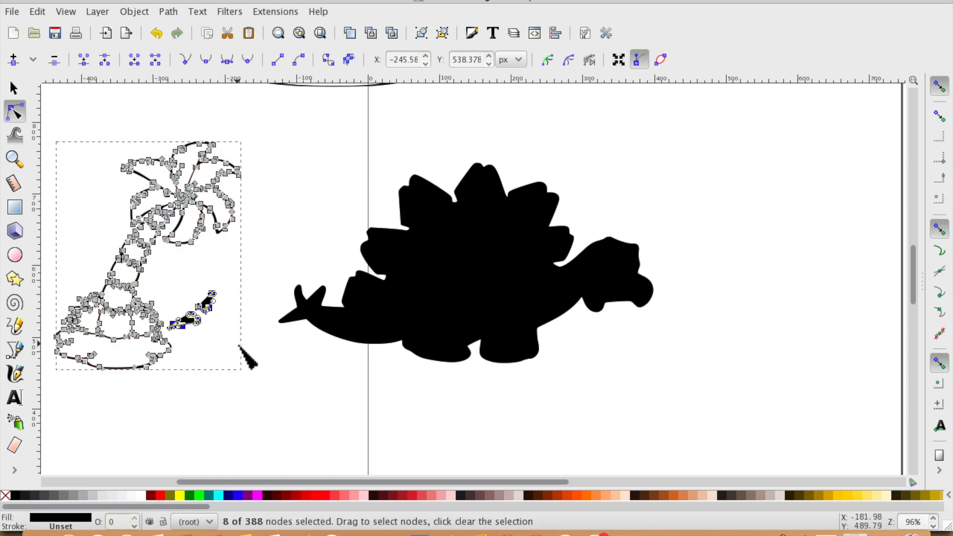
key("Delete")
left_click_drag(174, 320, 192, 340)
key("Delete")
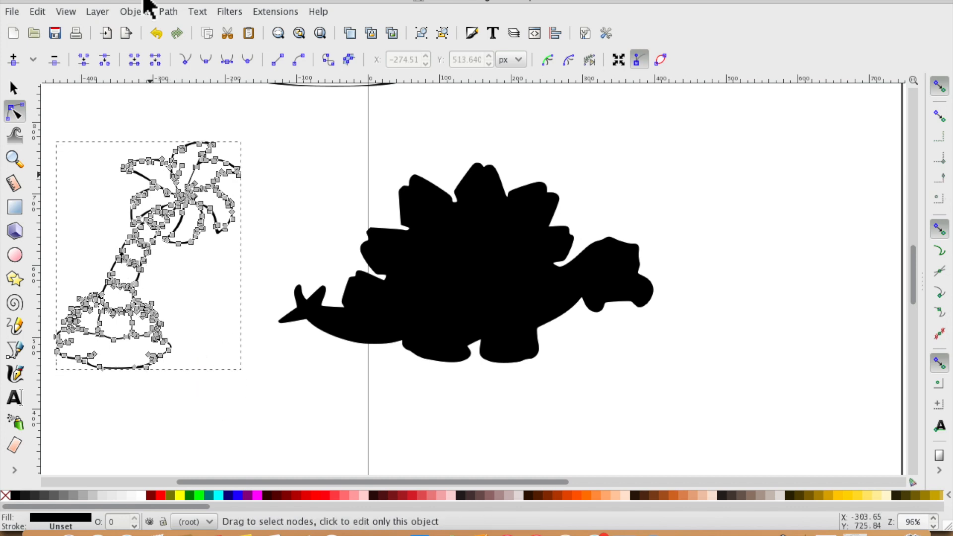
- Select all the stegosaurus pieces and combine them into one path
left_click(13, 88)
left_click(463, 396)
left_click_drag(254, 132, 718, 447)
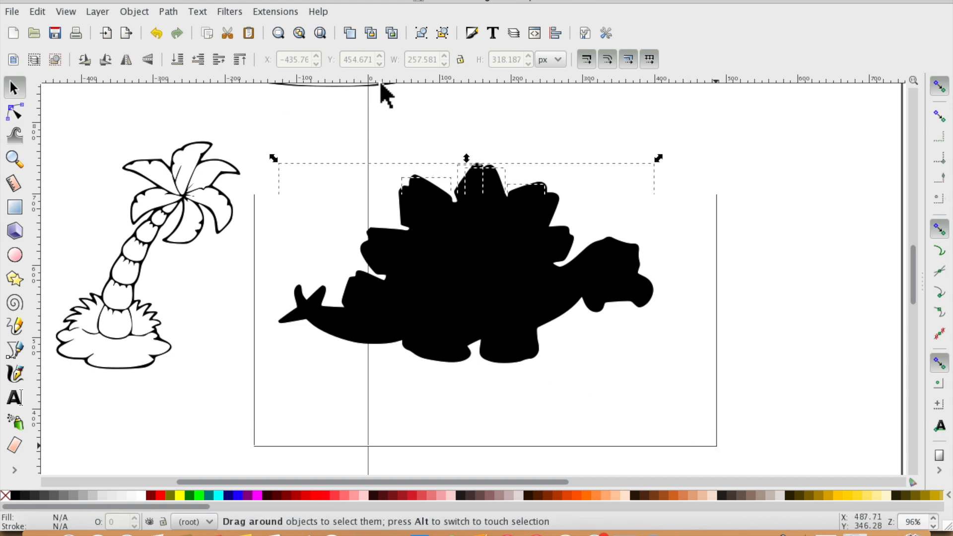
left_click(134, 12)
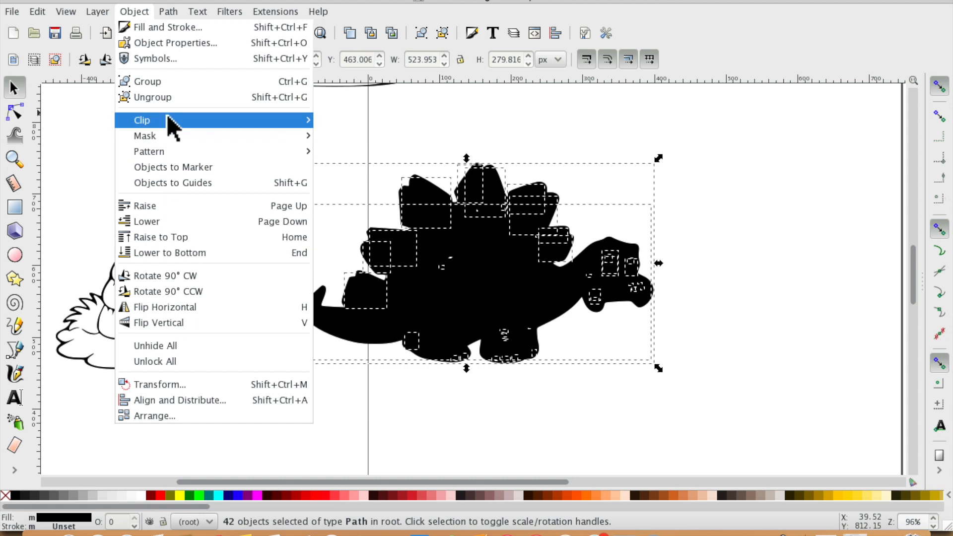
mouse_move(169, 12)
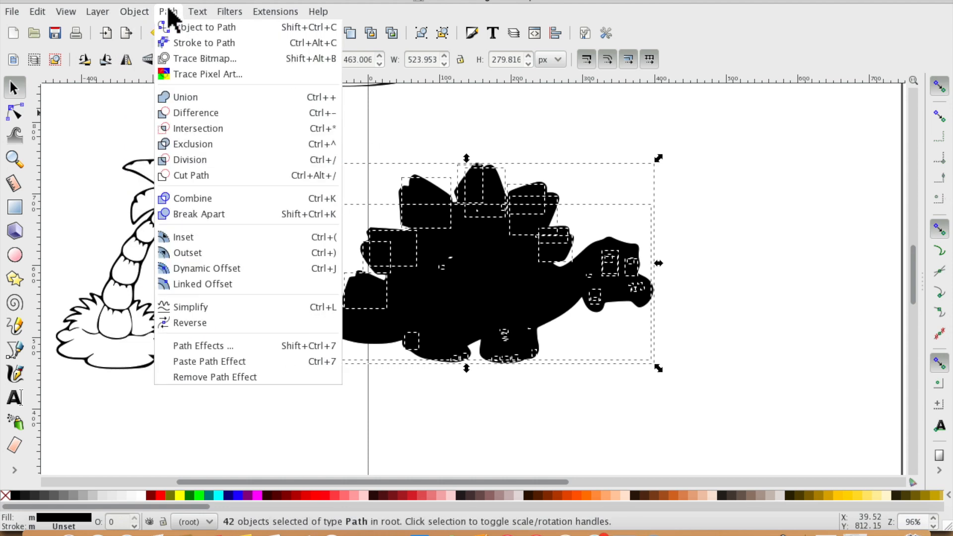
left_click(192, 199)
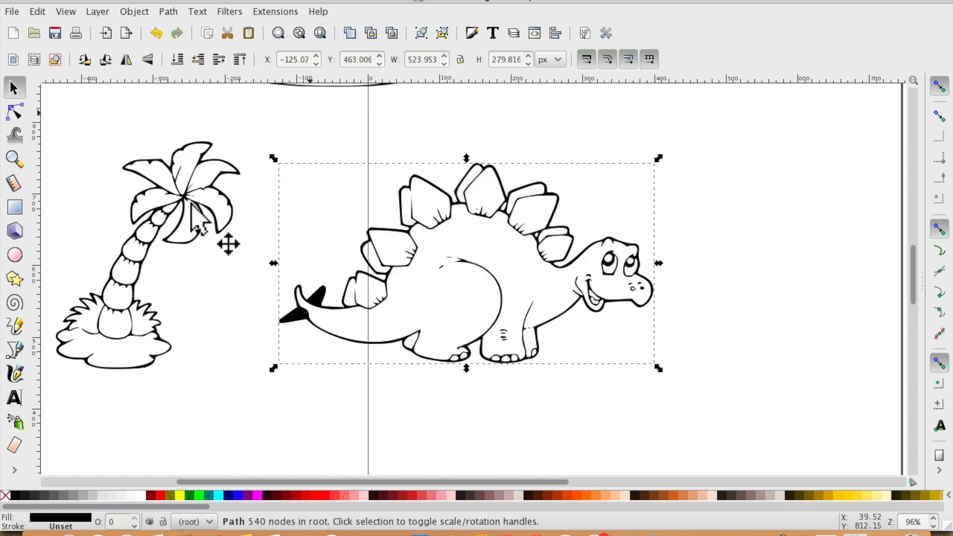
- Delete the combined stegosaurus drawing
left_click(331, 468)
left_click(300, 321)
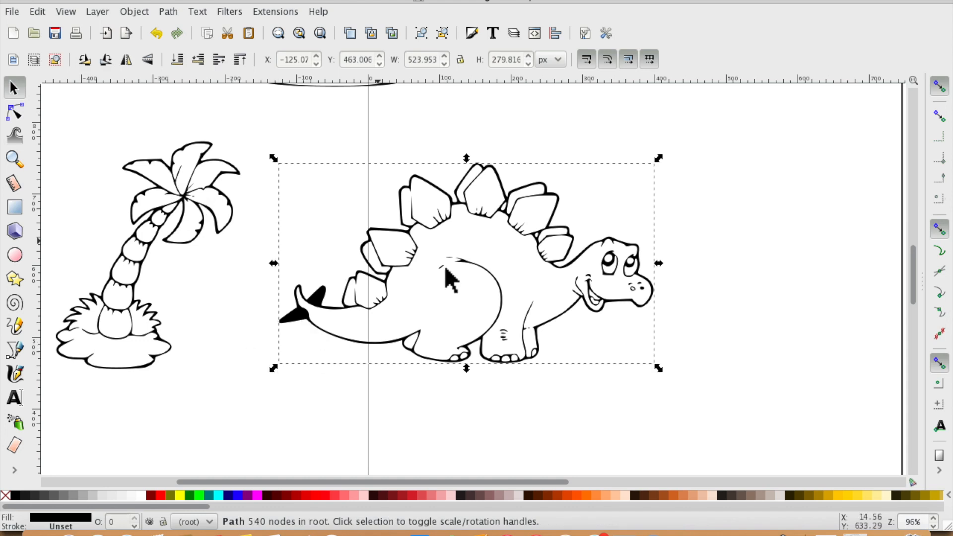
key("Delete")
- Import the Dinosaur-Coloring-Book-Pages image from the Desktop and position it on the page
left_click(12, 12)
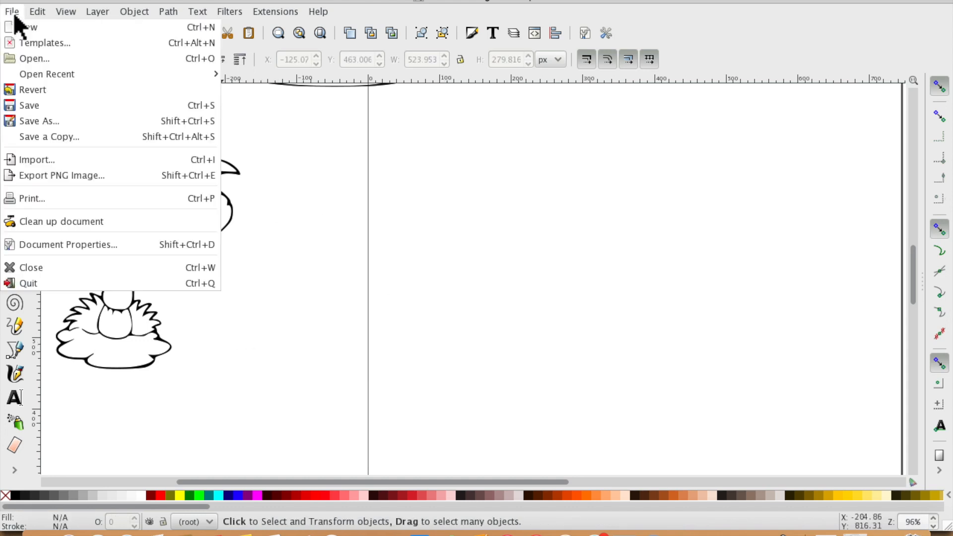
left_click(36, 159)
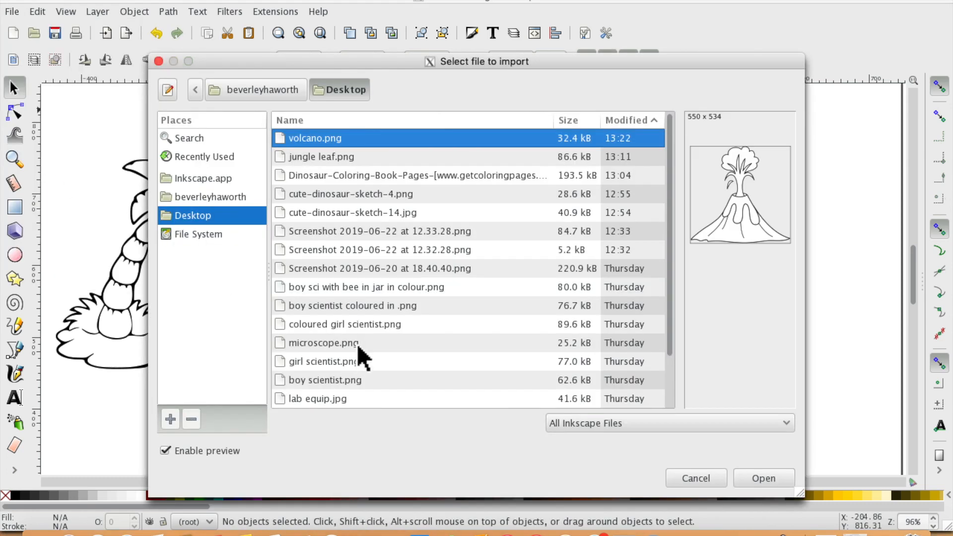
double_click(421, 181)
left_click(555, 361)
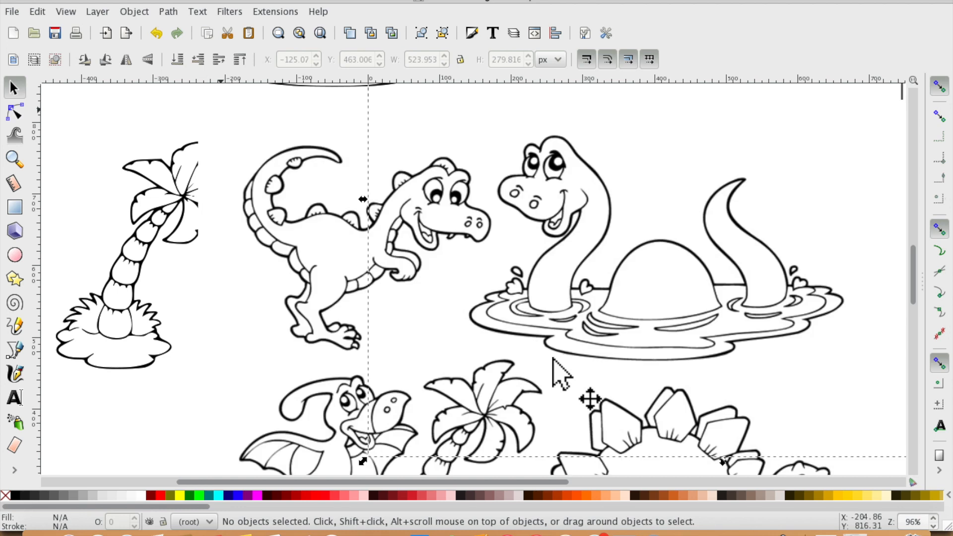
left_click(319, 33)
mouse_move(412, 226)
left_mouse_down()
mouse_move(455, 265)
mouse_move(444, 262)
left_mouse_up()
- Trace the imported bitmap with a single brightness-cutoff scan at threshold 0.450
left_click(168, 11)
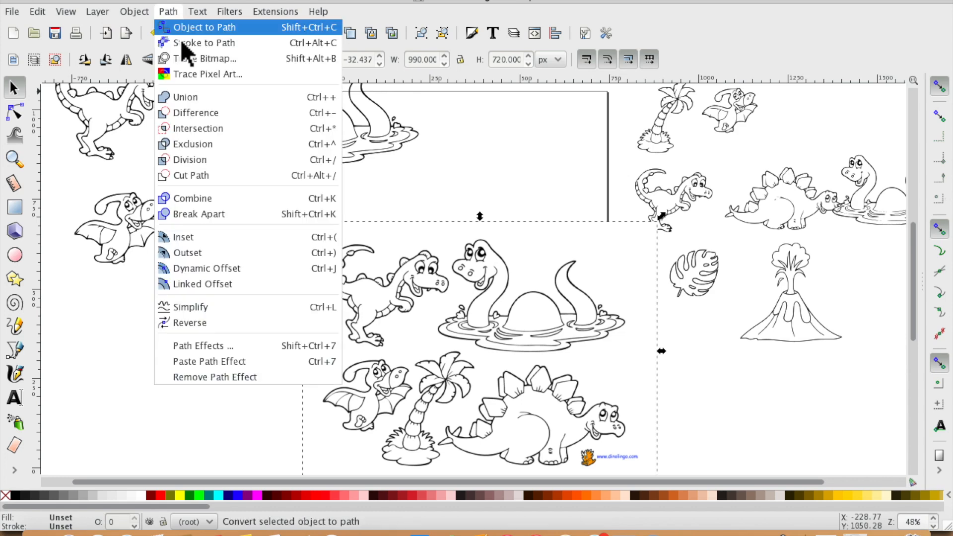
left_click(191, 60)
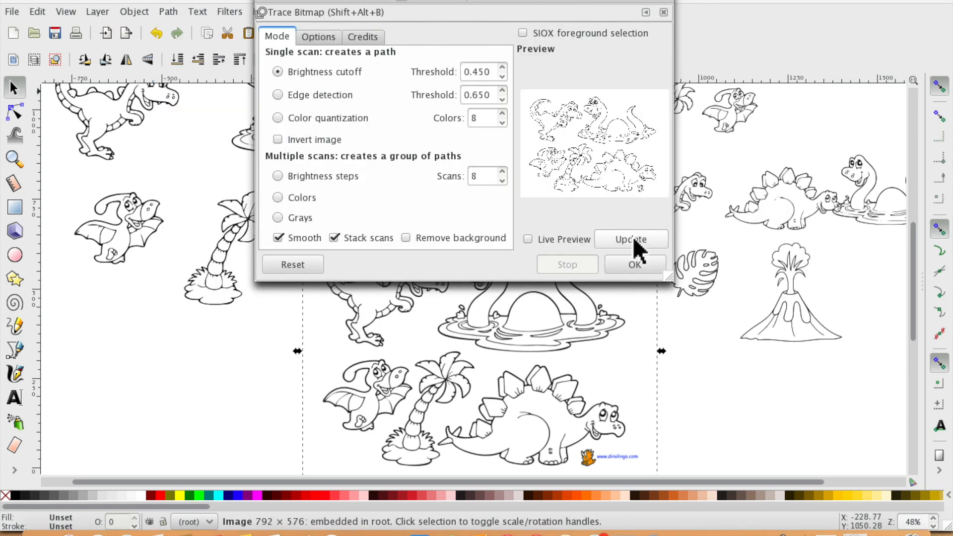
left_click(636, 263)
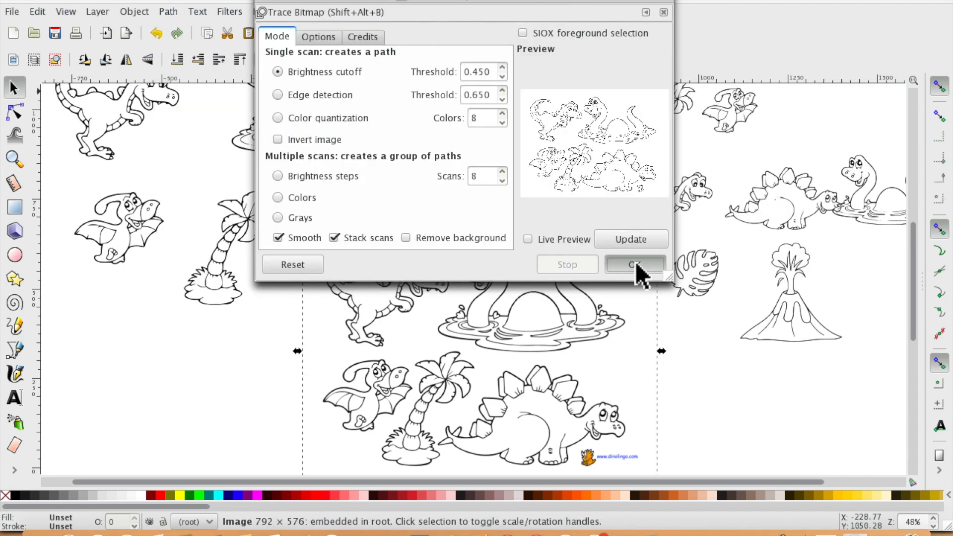
left_click(268, 1)
- Move the original bitmap off the traced result and delete it
left_click_drag(484, 306, 156, 310)
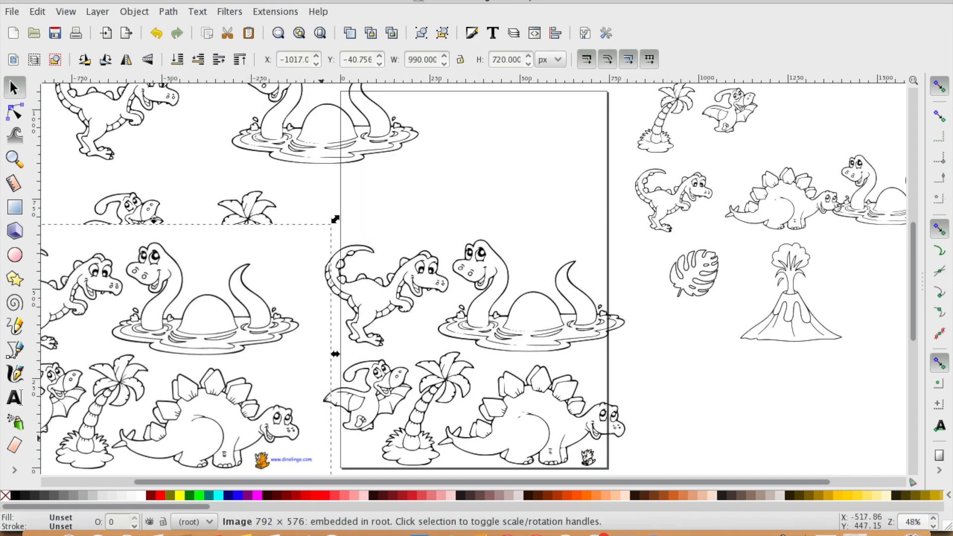
left_click(479, 294)
left_click(221, 331)
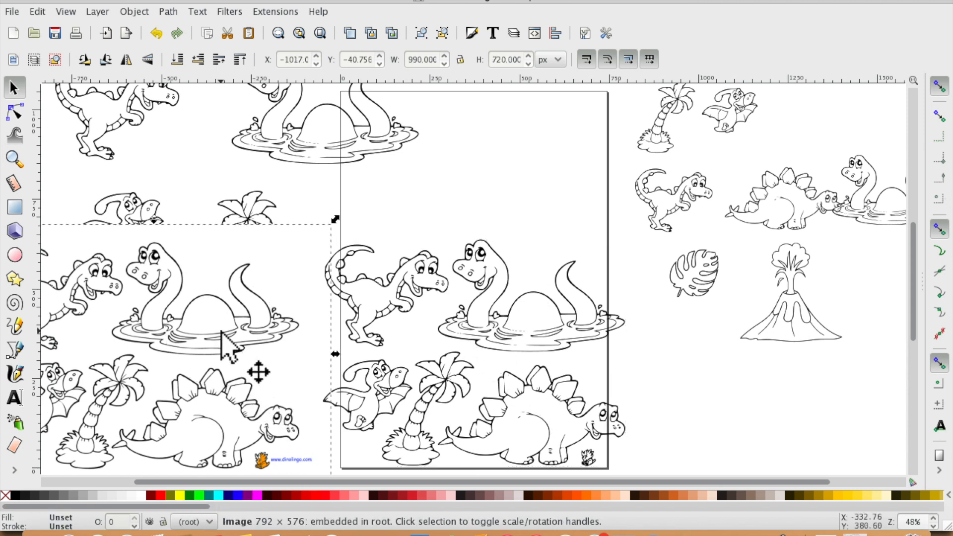
key("Delete")
- Break the traced path apart into separate pieces
left_click(461, 310)
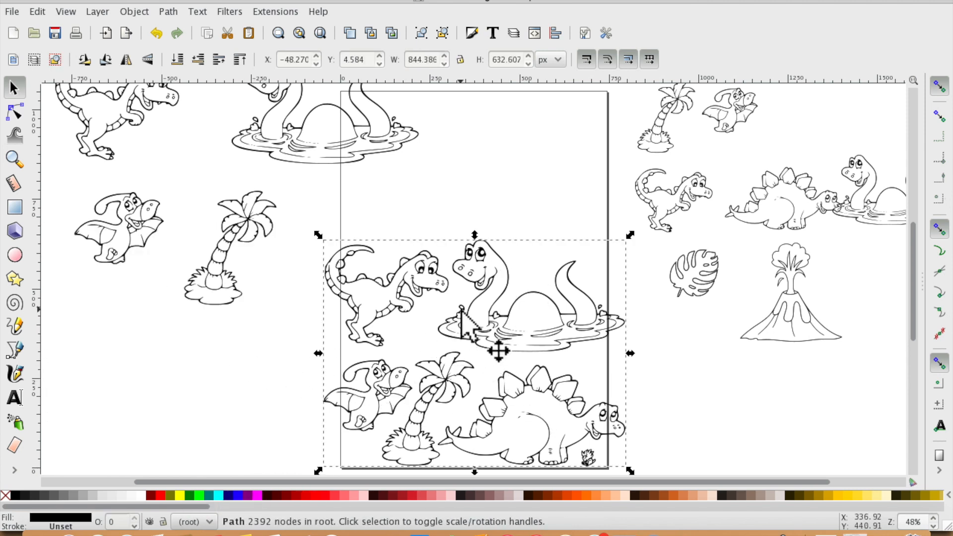
left_click(170, 15)
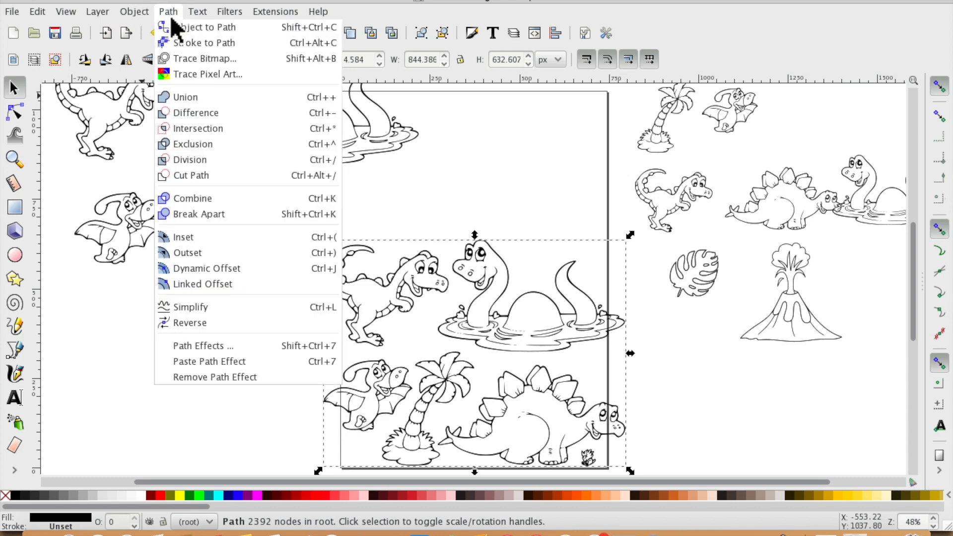
left_click(213, 216)
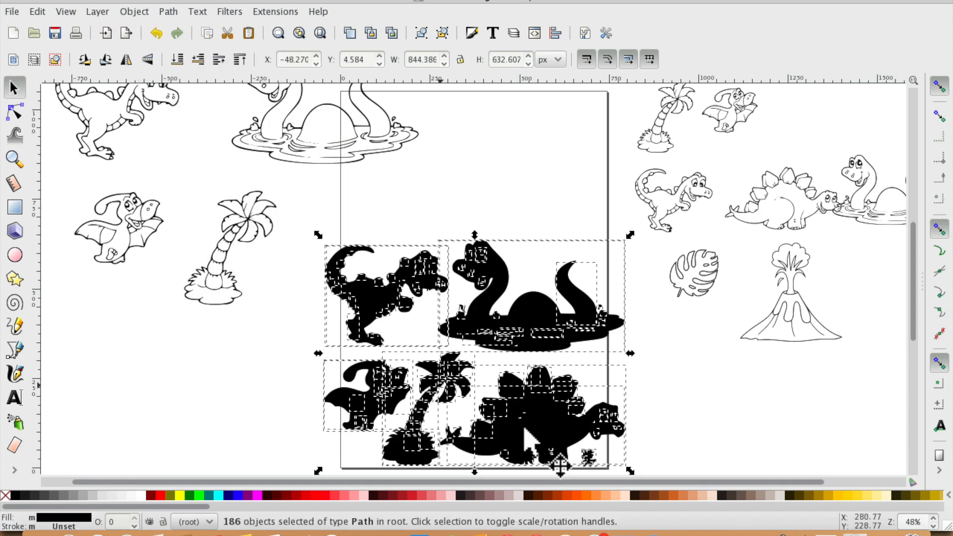
- Select all the stegosaurus pieces and combine them into one path
left_click(616, 463)
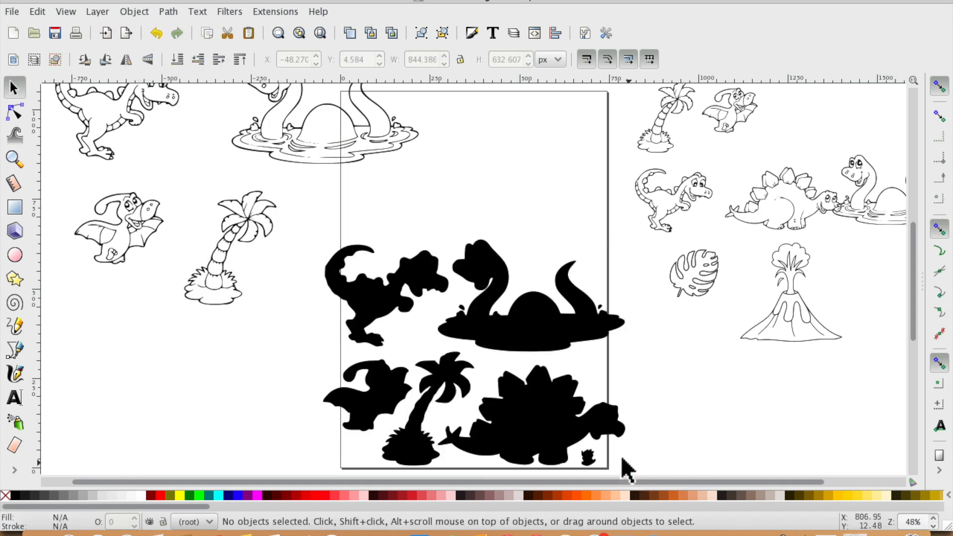
left_click_drag(637, 472, 436, 351)
left_click(727, 424)
scroll(658, 422, "down", 6)
scroll(659, 422, "up", 1)
left_click_drag(657, 340, 426, 200)
left_click(172, 11)
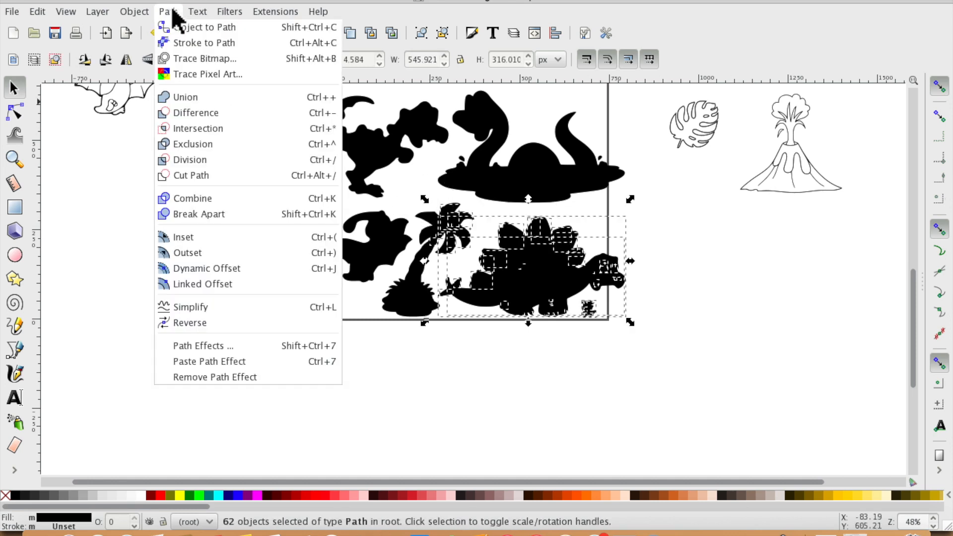
left_click(206, 198)
- Move the combined stegosaurus off the page to the left
left_click_drag(549, 277, 226, 327)
scroll(387, 378, "up", 6)
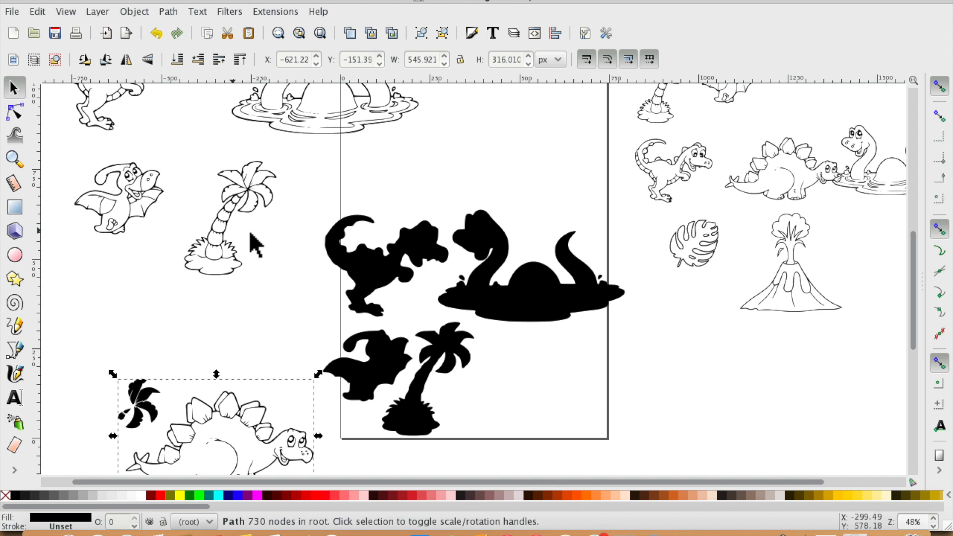
scroll(282, 198, "down", 4)
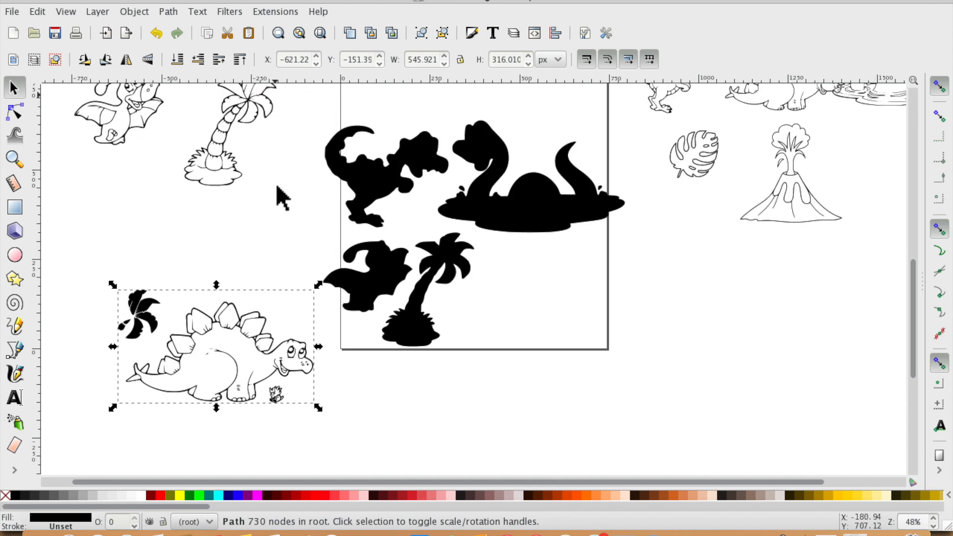
- Delete the stray palm-leaf nodes from the stegosaurus path
left_click(15, 112)
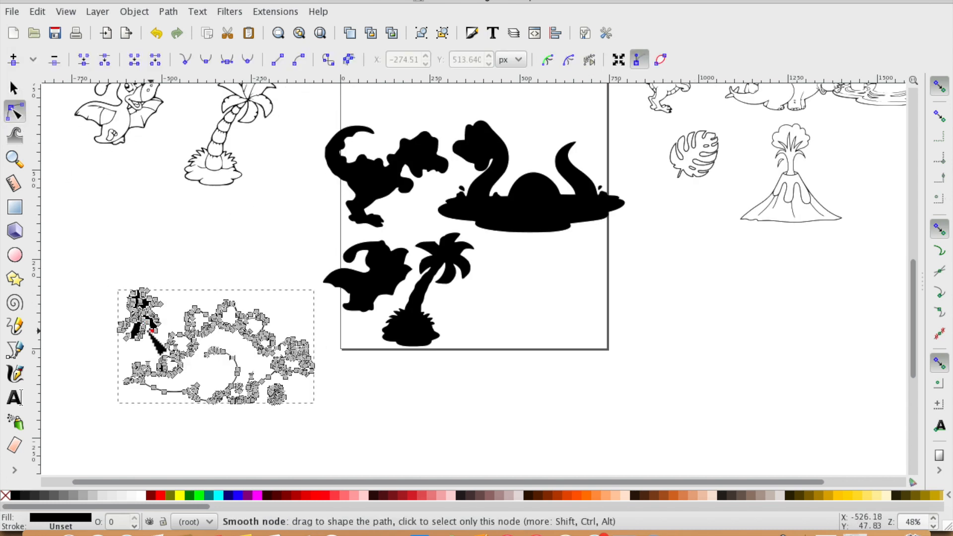
left_click_drag(159, 325, 166, 343)
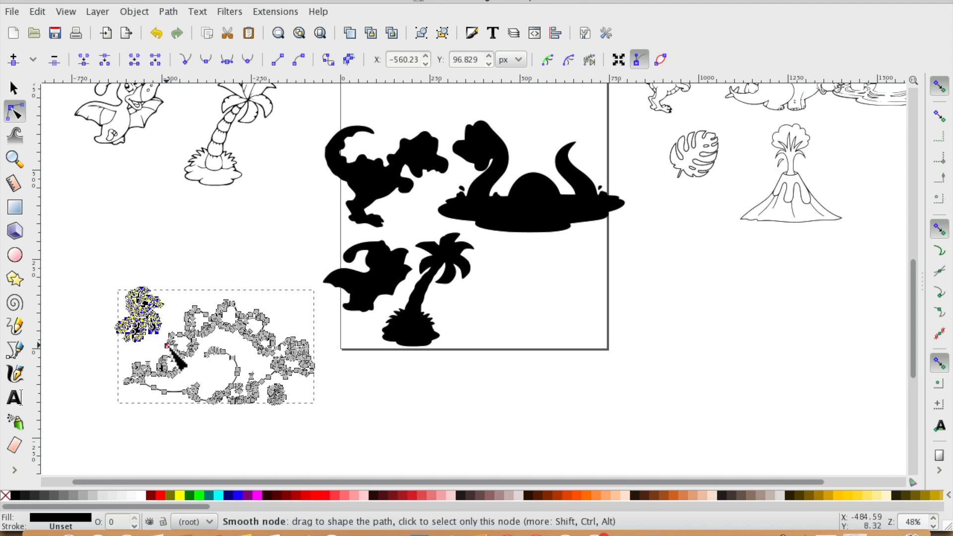
key("Delete")
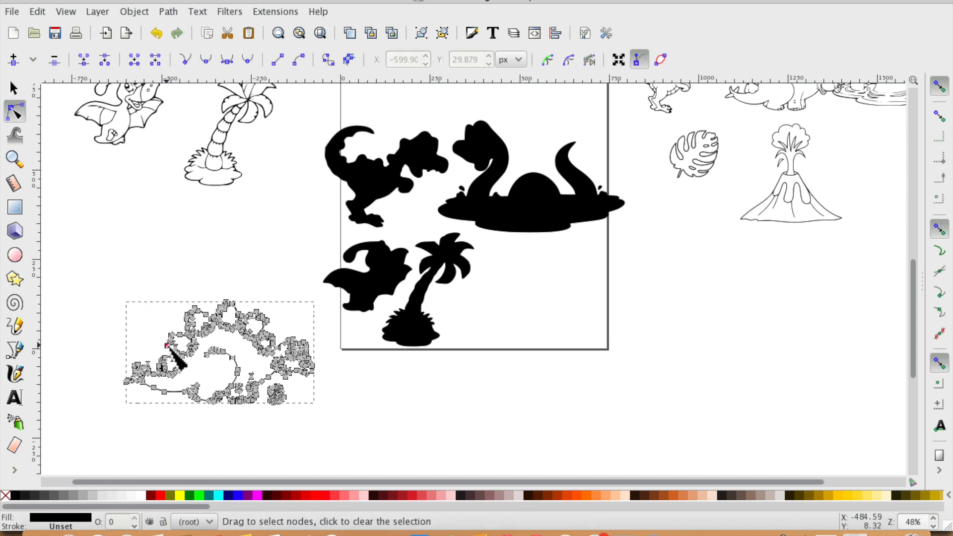
- Reposition the stegosaurus drawing below the other drawings left of the page
left_click(14, 91)
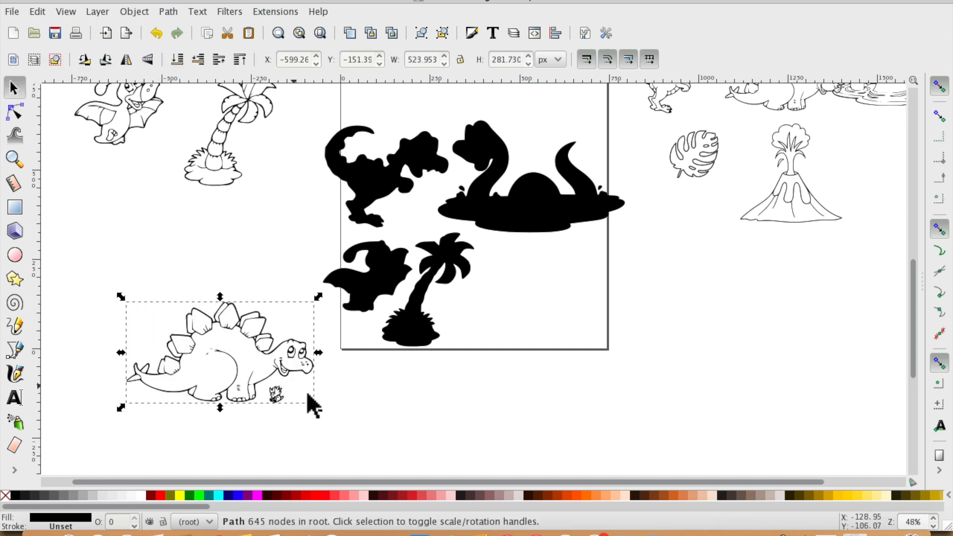
left_click(16, 111)
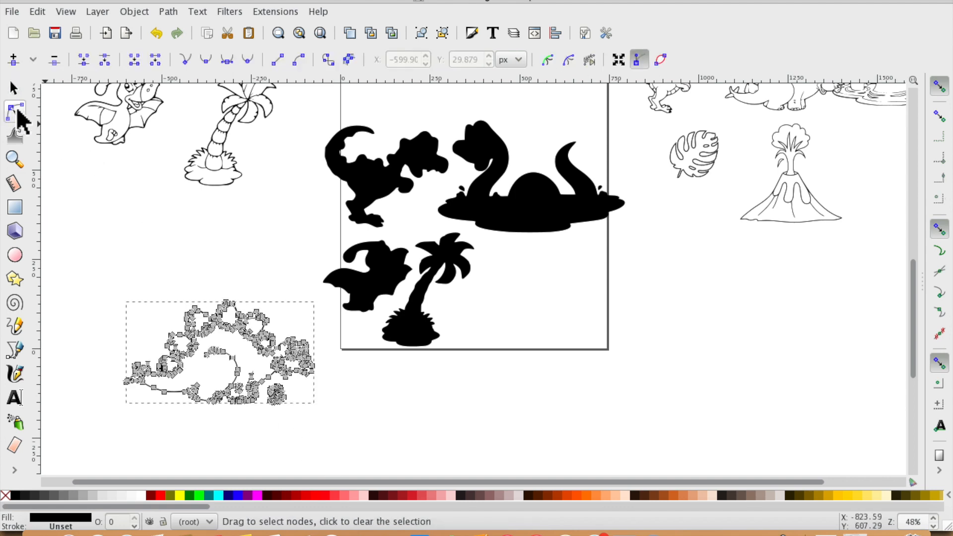
left_click_drag(308, 421, 268, 382)
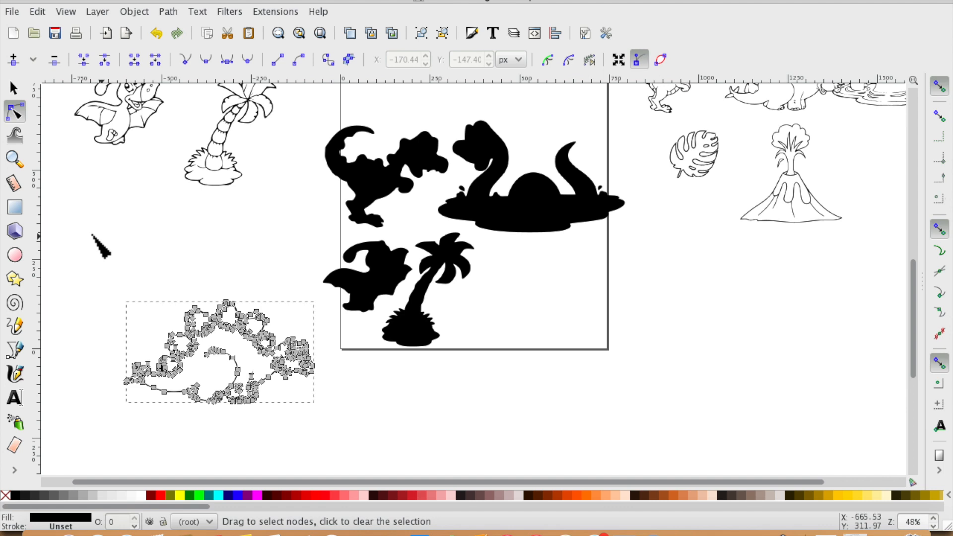
left_click(15, 87)
left_click_drag(219, 322, 173, 242)
- Select and delete the remaining black silhouettes on the page
left_click_drag(299, 96, 637, 416)
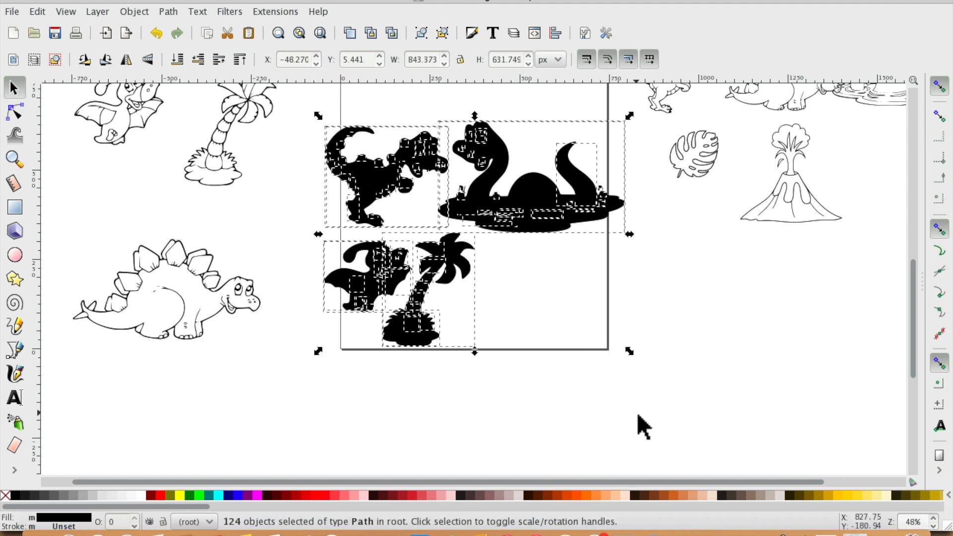
key("Delete")
scroll(626, 412, "up", 5)
scroll(628, 412, "left", 6)
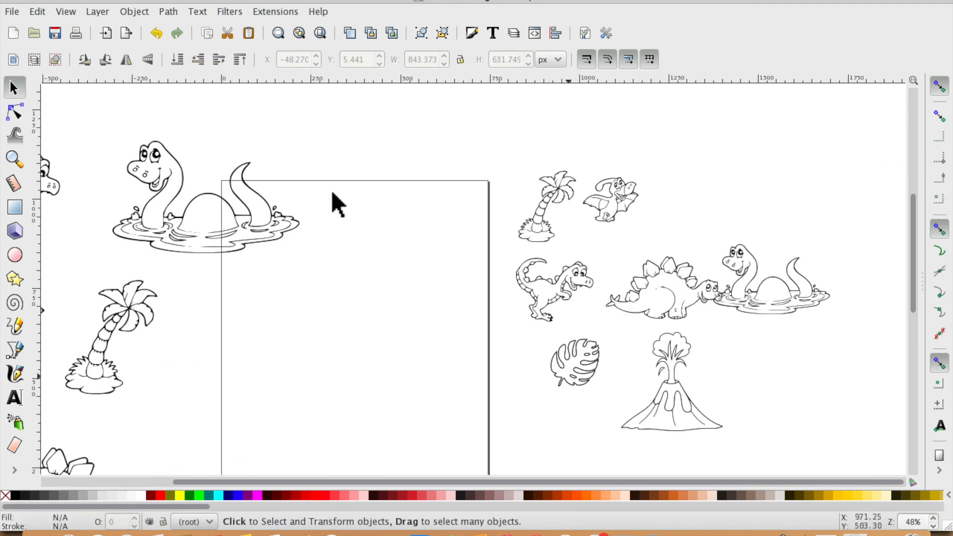
- Examine the whole canvas with the page and all the drawings around it
left_click(319, 35)
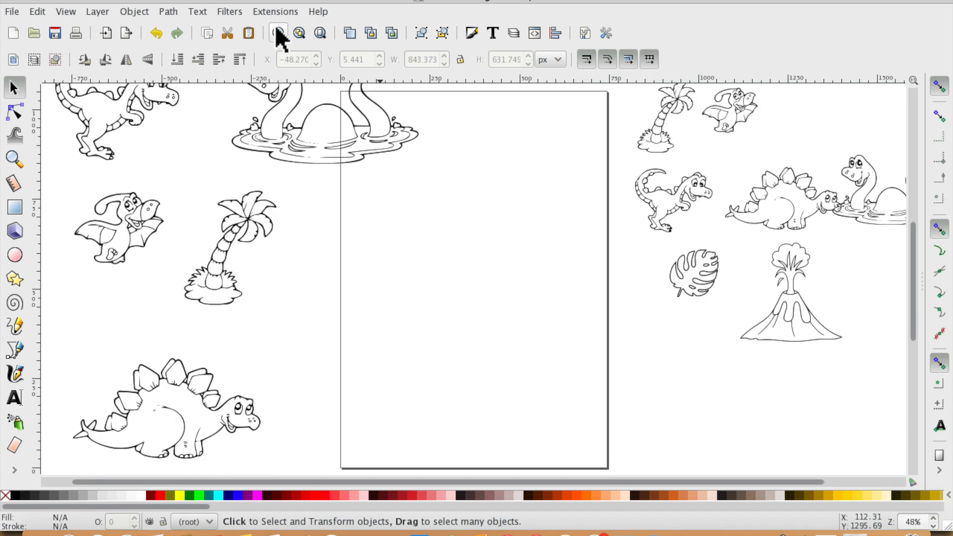
left_click(300, 33)
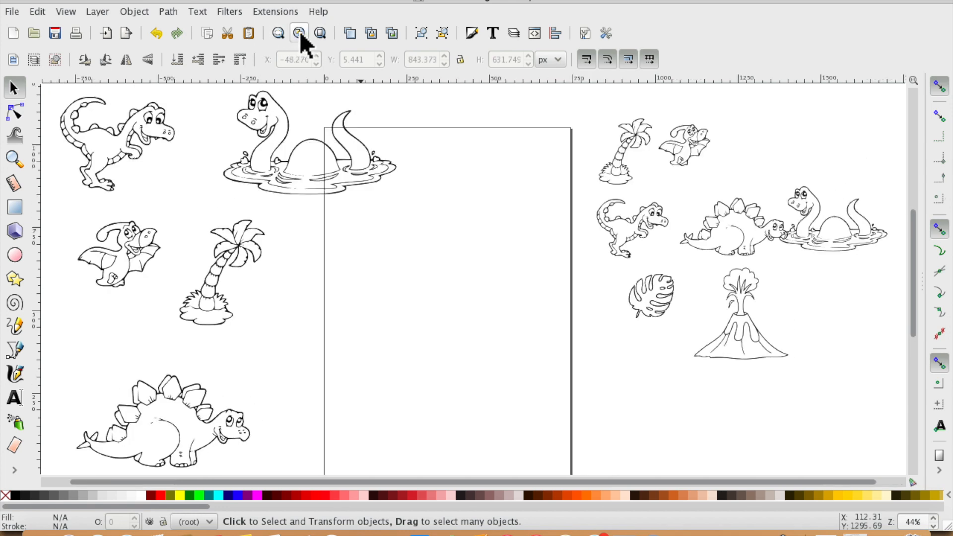
left_click(321, 33)
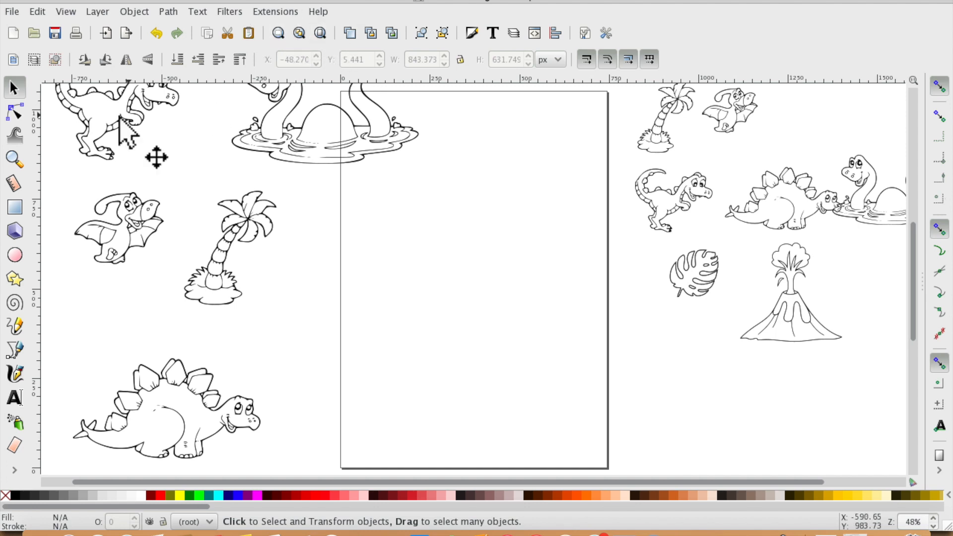
left_click(15, 160)
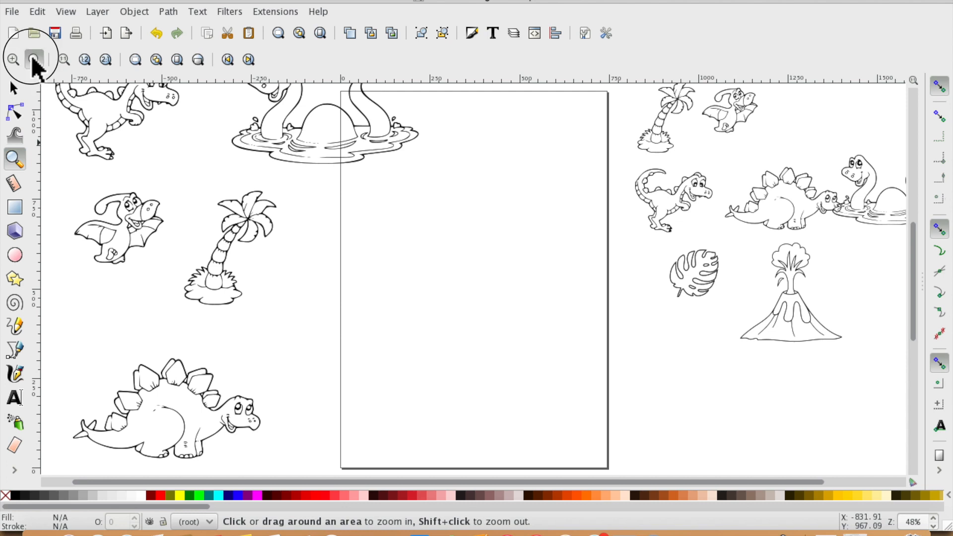
left_click(34, 59)
left_click(450, 296)
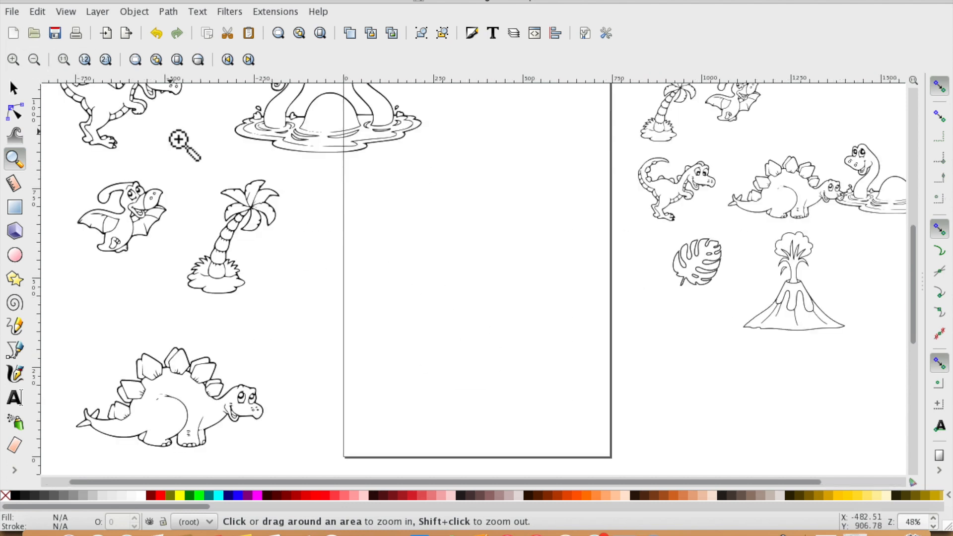
left_click(33, 60)
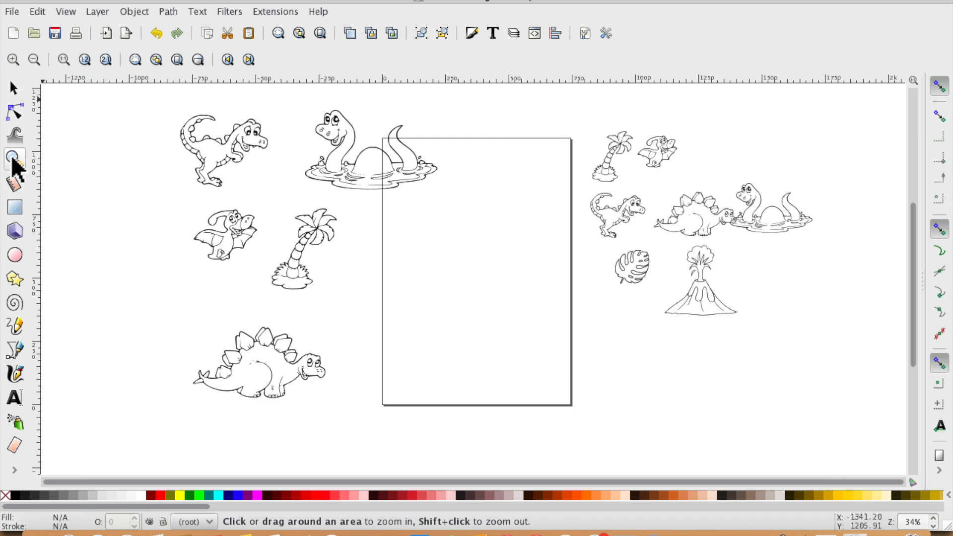
left_click(16, 93)
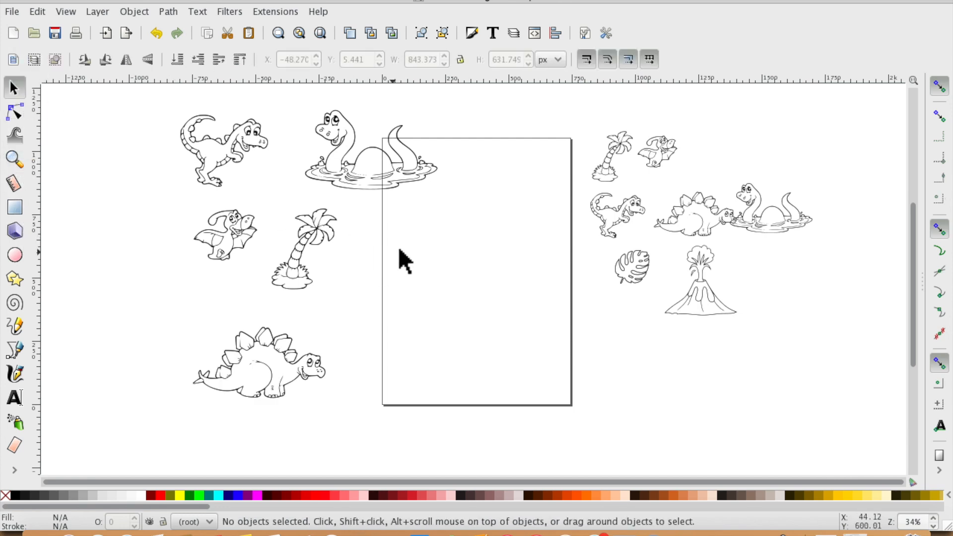
- Select the five drawings left of the page and group them
mouse_move(371, 157)
left_mouse_down()
mouse_move(468, 201)
mouse_move(459, 198)
left_mouse_up()
mouse_move(161, 97)
left_mouse_down()
mouse_move(418, 362)
mouse_move(442, 425)
left_mouse_up()
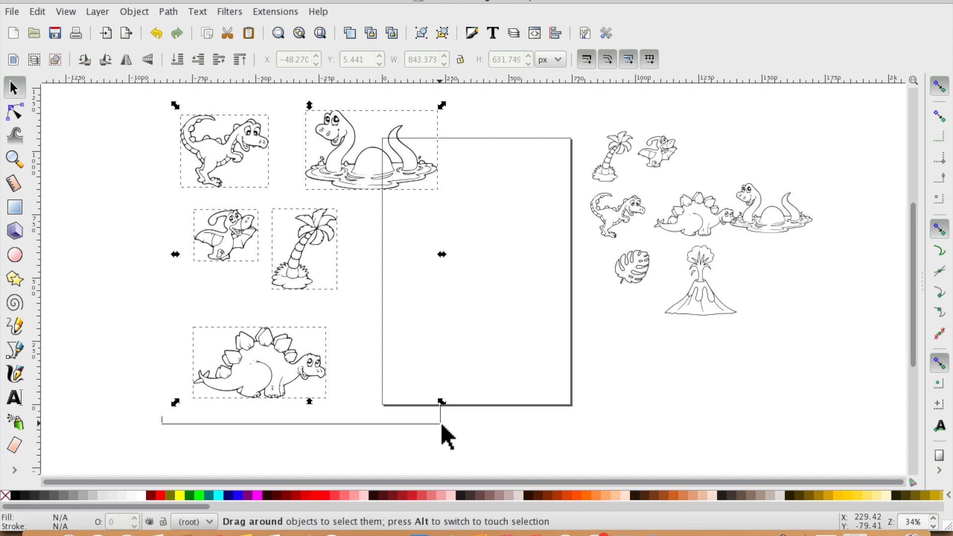
left_click(171, 13)
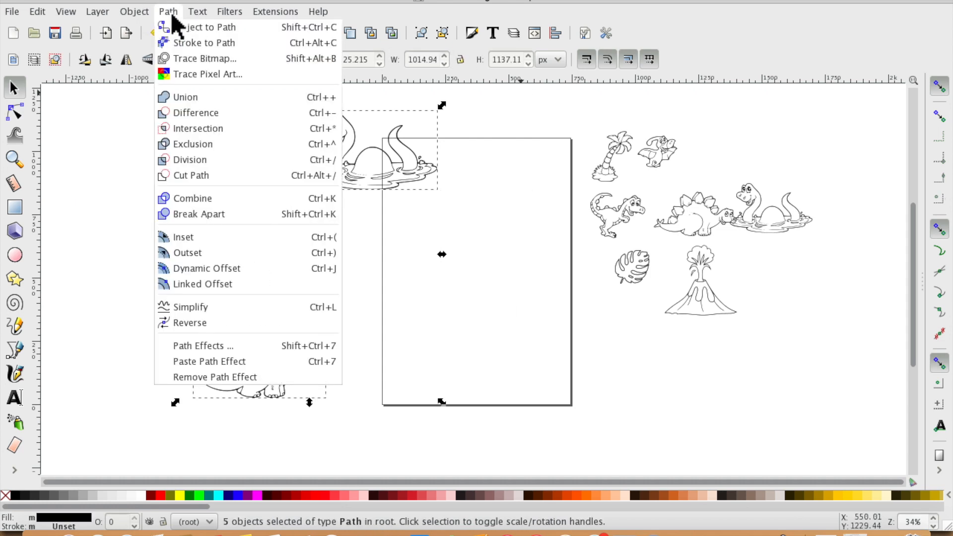
mouse_move(134, 11)
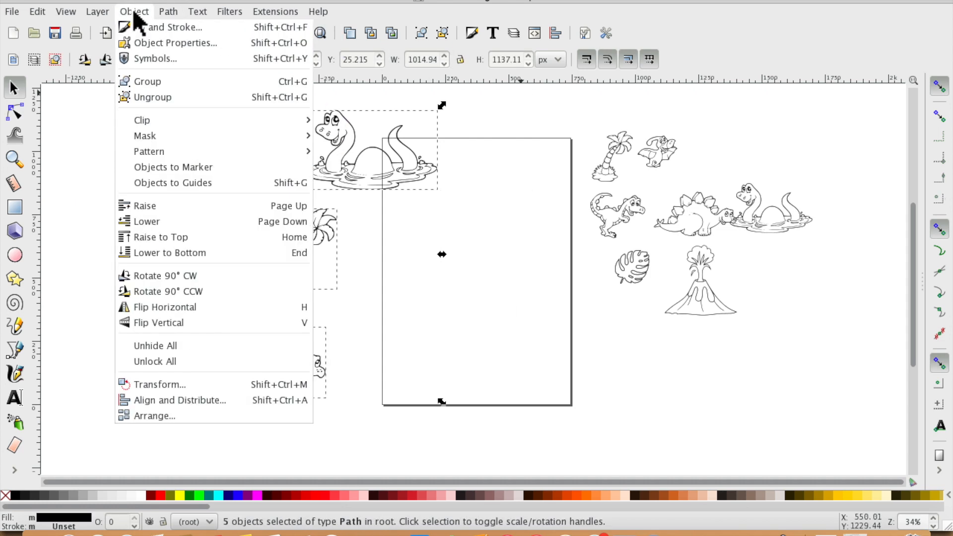
left_click(151, 85)
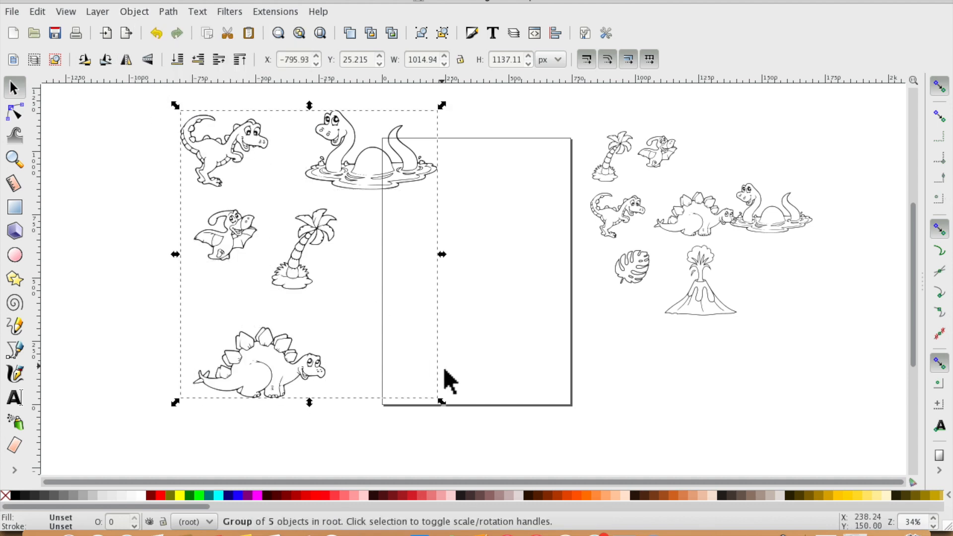
- Scale the group down proportionally to about 727 × 814 px
left_click(460, 60)
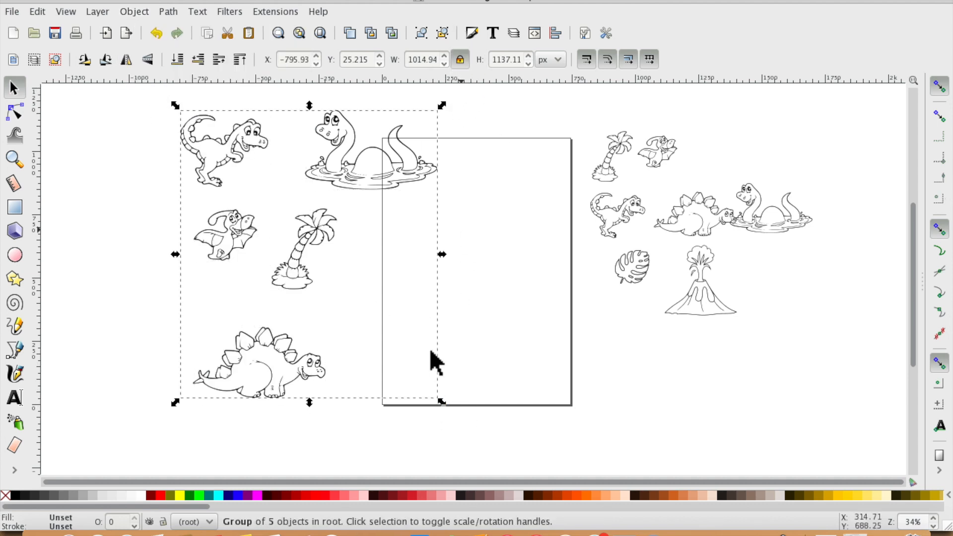
left_click_drag(442, 401, 373, 337)
left_click(230, 408)
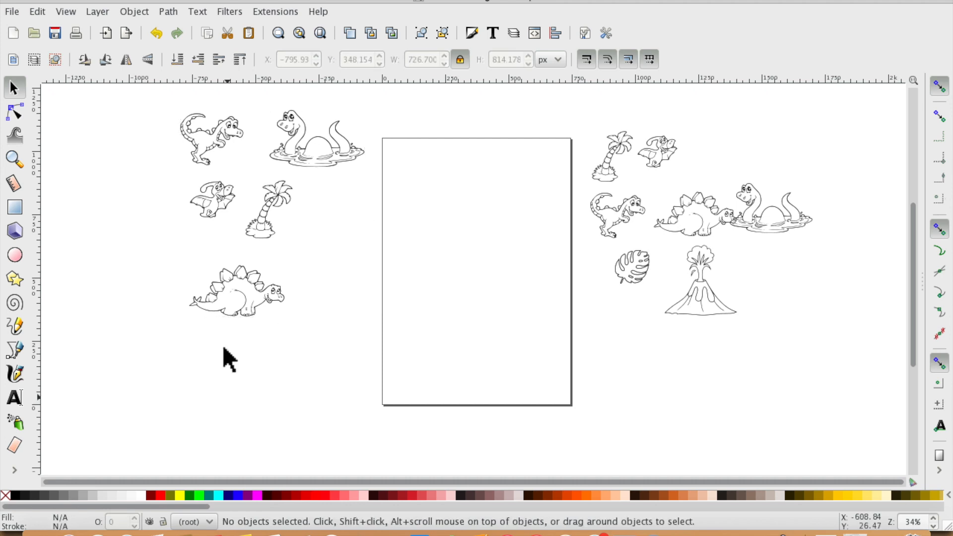
- Ungroup the five drawings
left_click(191, 125)
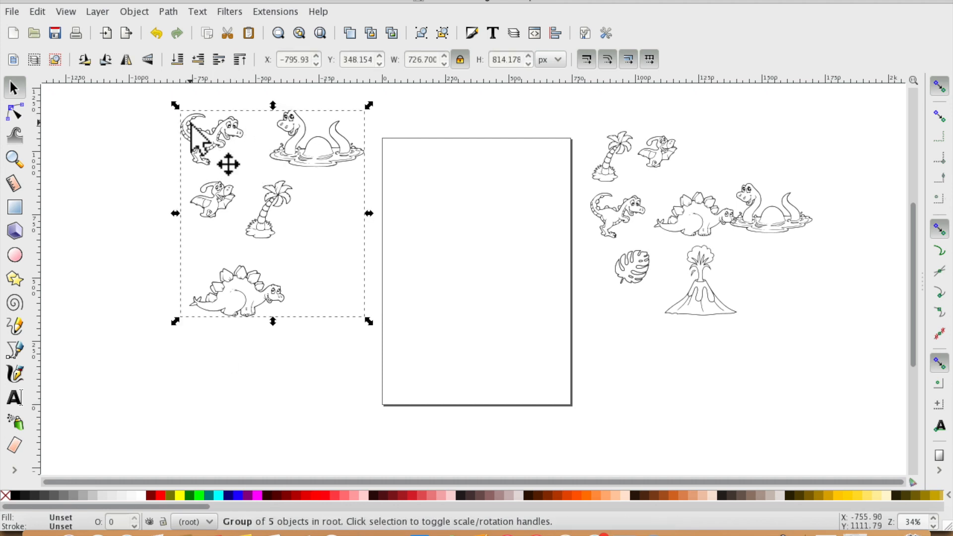
left_click(134, 11)
left_click(158, 96)
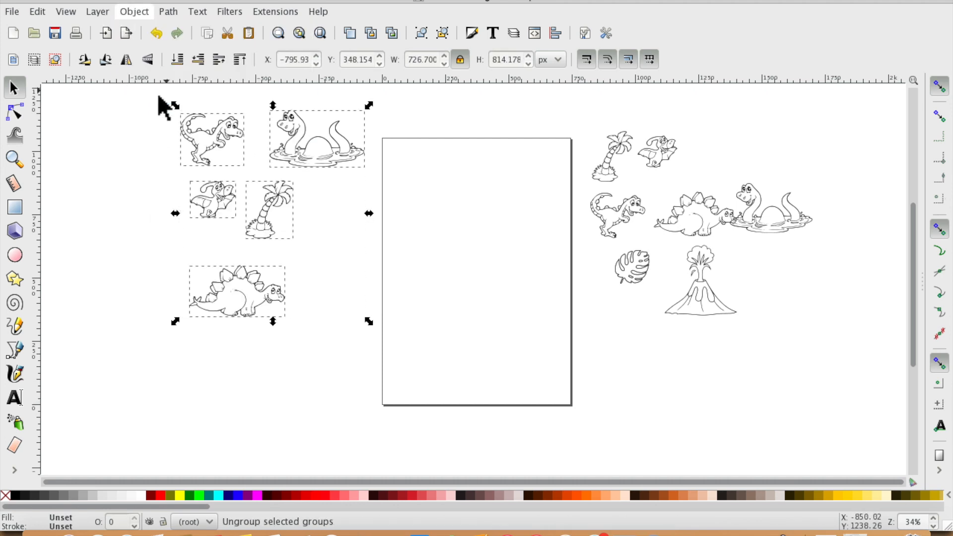
- Rearrange the five drawings to the left of the page, spreading them out beside it
left_click(271, 294)
left_click(309, 379)
left_click_drag(308, 159, 459, 201)
left_click_drag(284, 210, 431, 232)
left_click_drag(201, 188, 460, 280)
left_click_drag(424, 205, 352, 200)
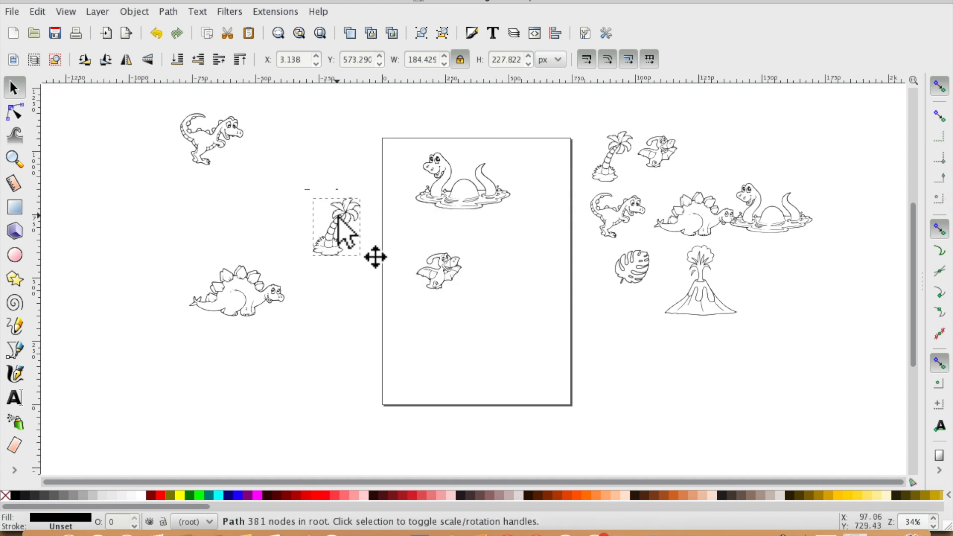
left_click_drag(475, 193, 336, 174)
left_click_drag(436, 273, 320, 322)
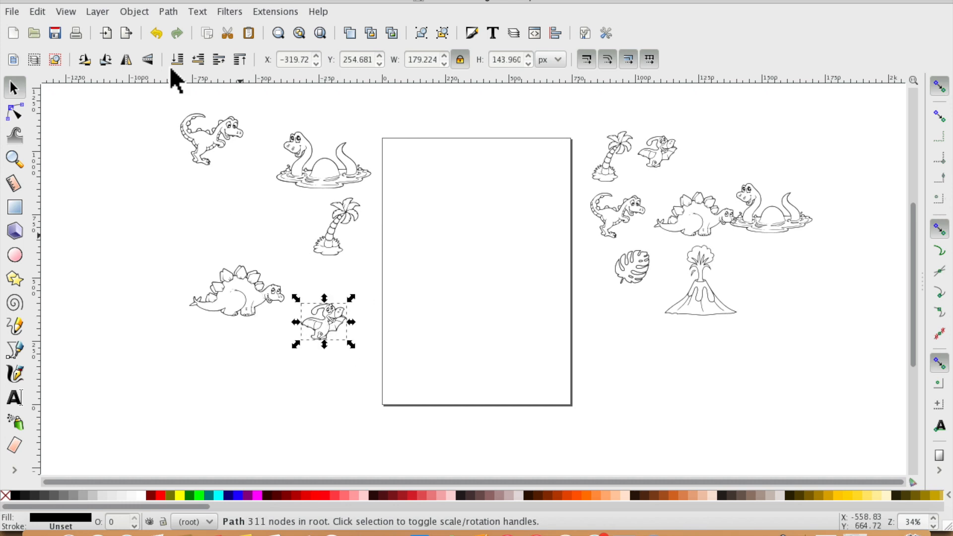
- Import the image jungle leaf.png from the Desktop
left_click(20, 14)
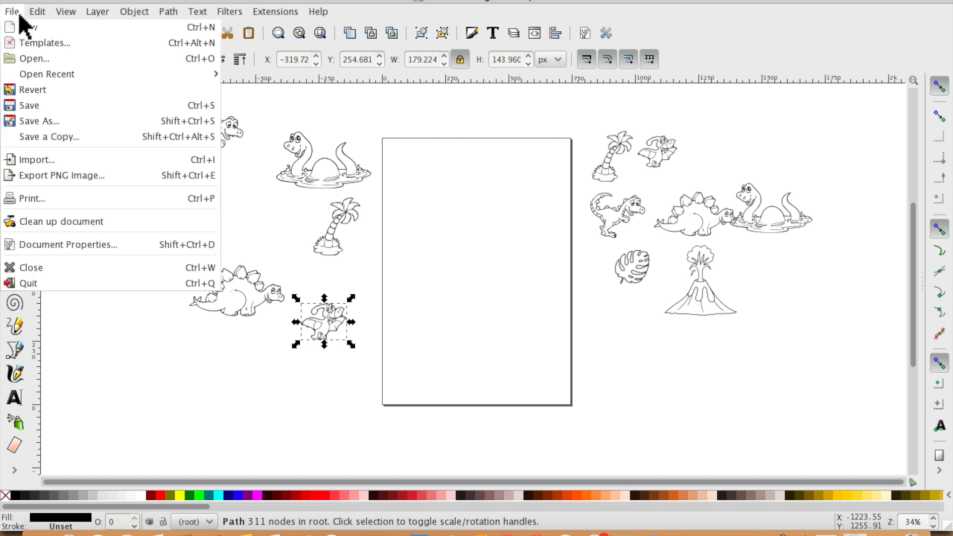
left_click(44, 158)
double_click(358, 157)
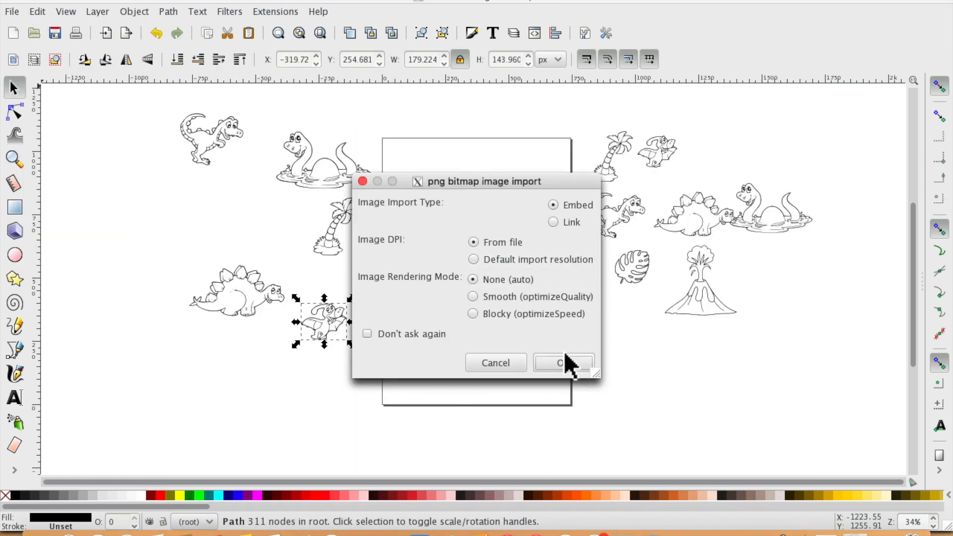
left_click(565, 355)
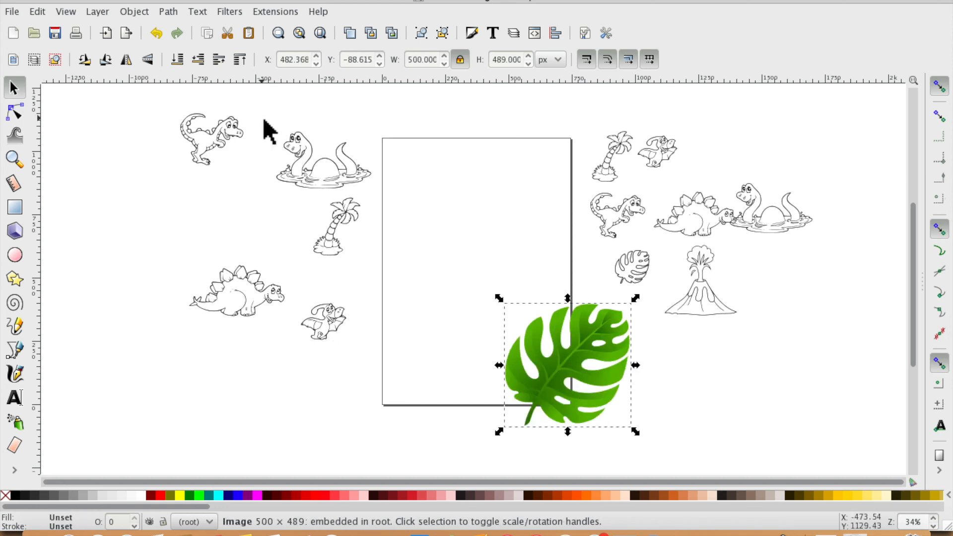
- Trace the leaf bitmap with Brightness cutoff at threshold 0.450, updating the preview before applying
left_click(169, 12)
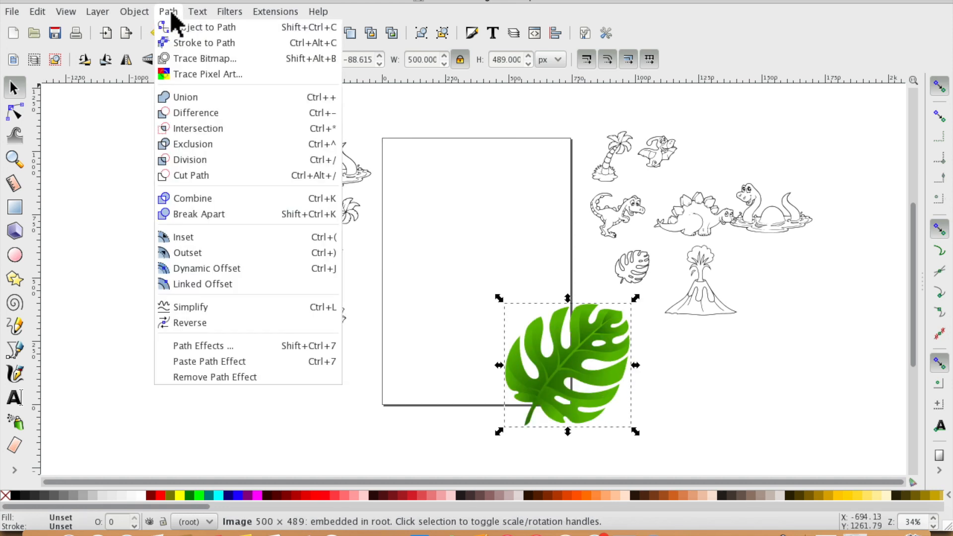
left_click(197, 60)
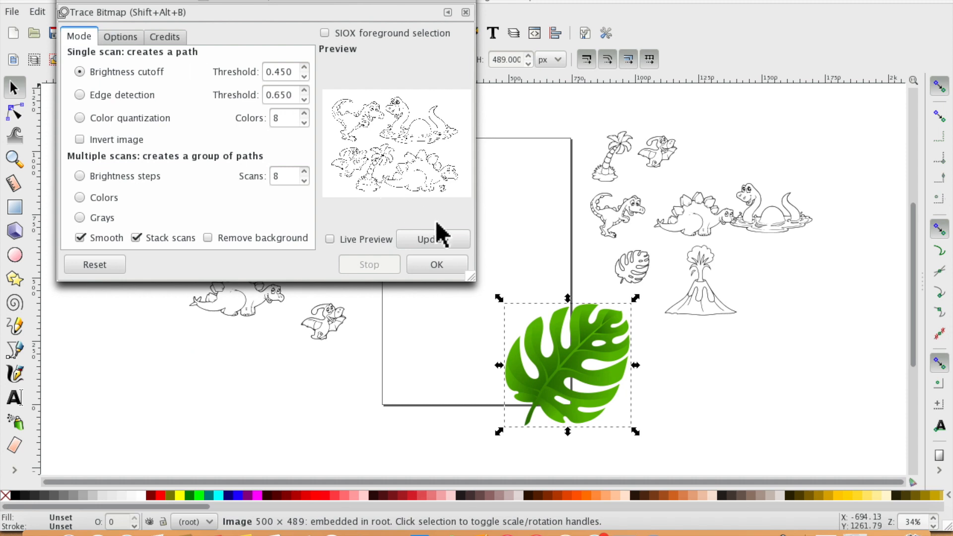
left_click(435, 239)
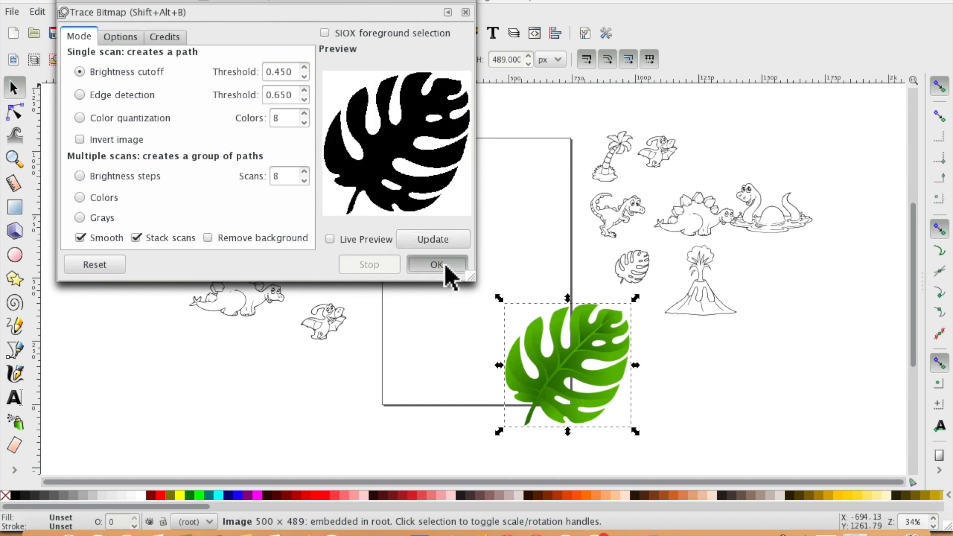
left_click(445, 263)
left_click(69, 0)
- Move the traced leaf onto the page and delete the original green leaf image
mouse_move(570, 364)
left_mouse_down()
mouse_move(407, 370)
mouse_move(479, 196)
mouse_move(471, 202)
left_mouse_up()
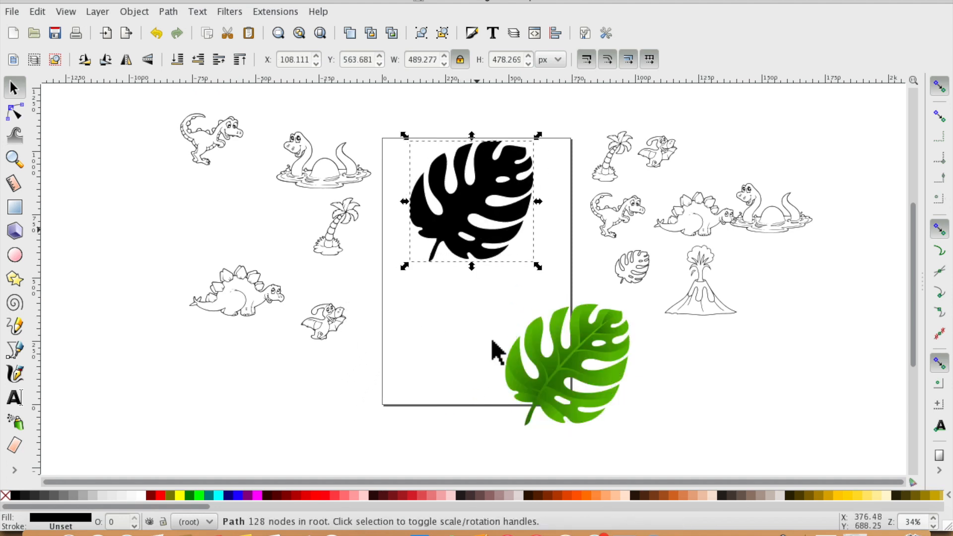
left_click(553, 370)
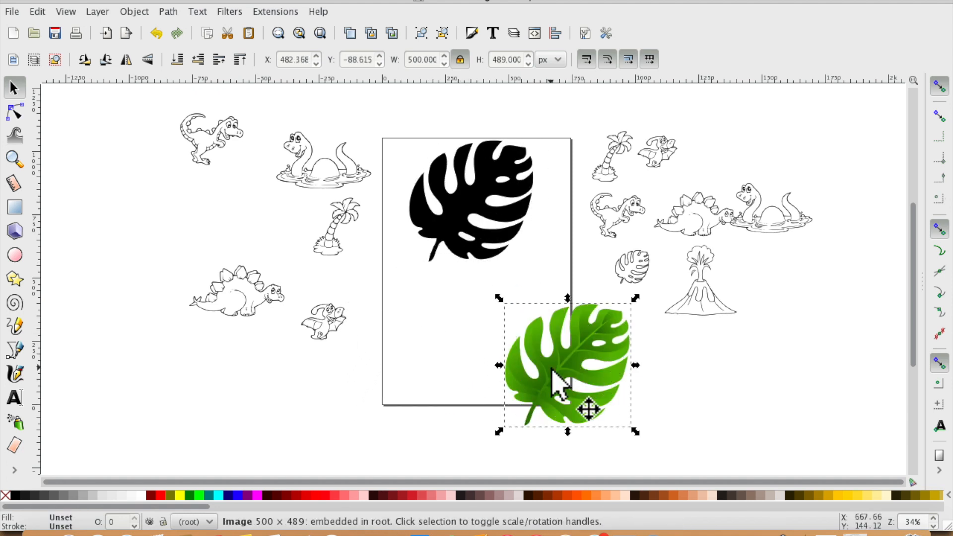
key("Delete")
left_click(463, 201)
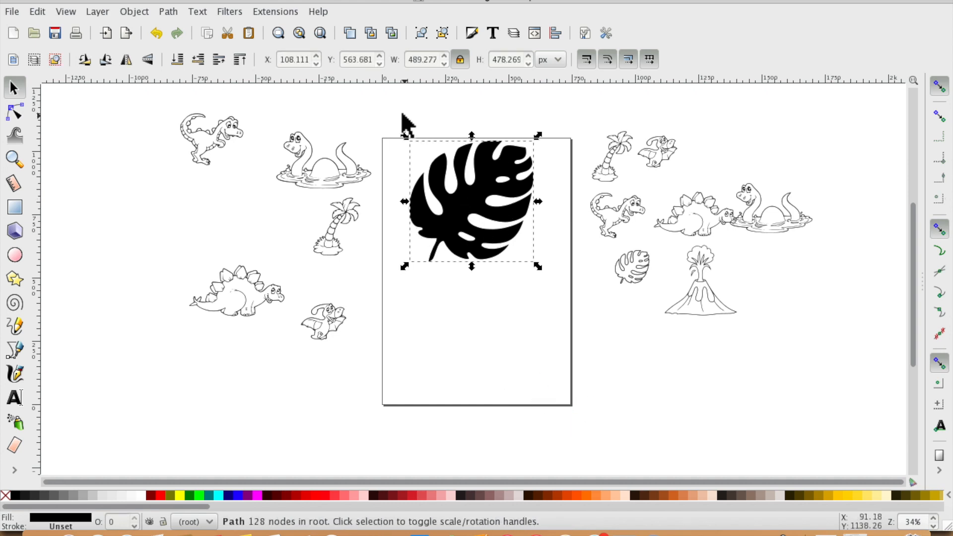
- Scale the traced leaf down to about 248 × 243 px
left_click_drag(409, 140, 470, 188)
left_click(14, 116)
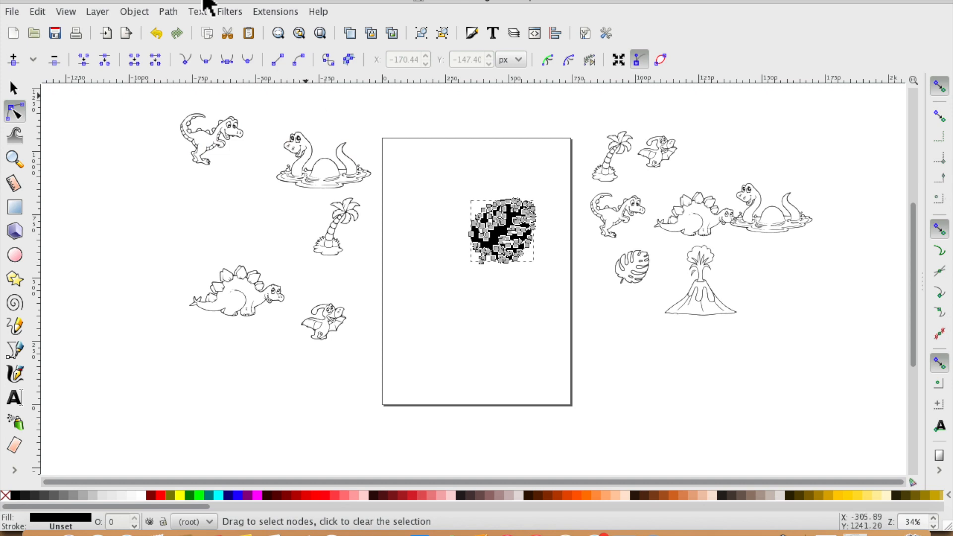
key("s")
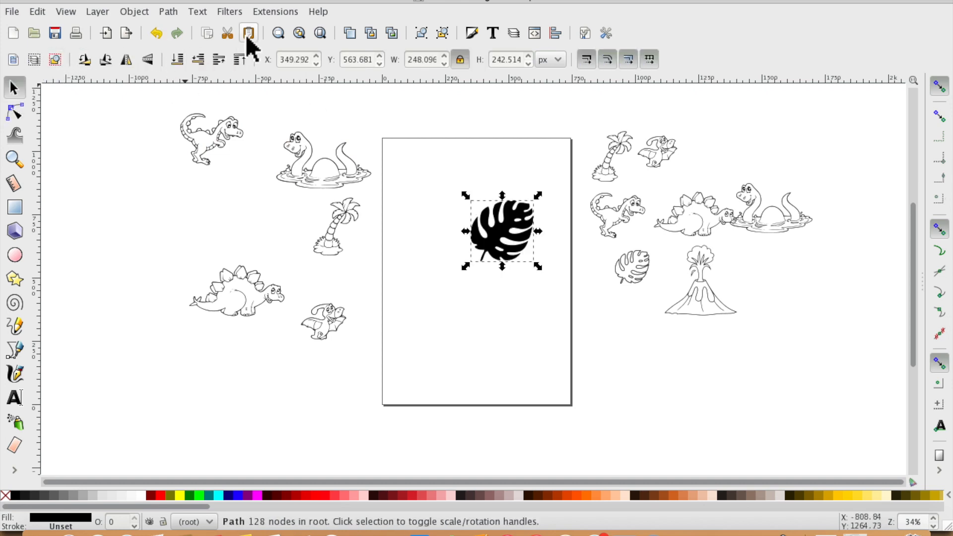
- Zoom in to inspect the traced leaf's shape and nodes, then zoom back out
left_click(19, 158)
left_click(17, 58)
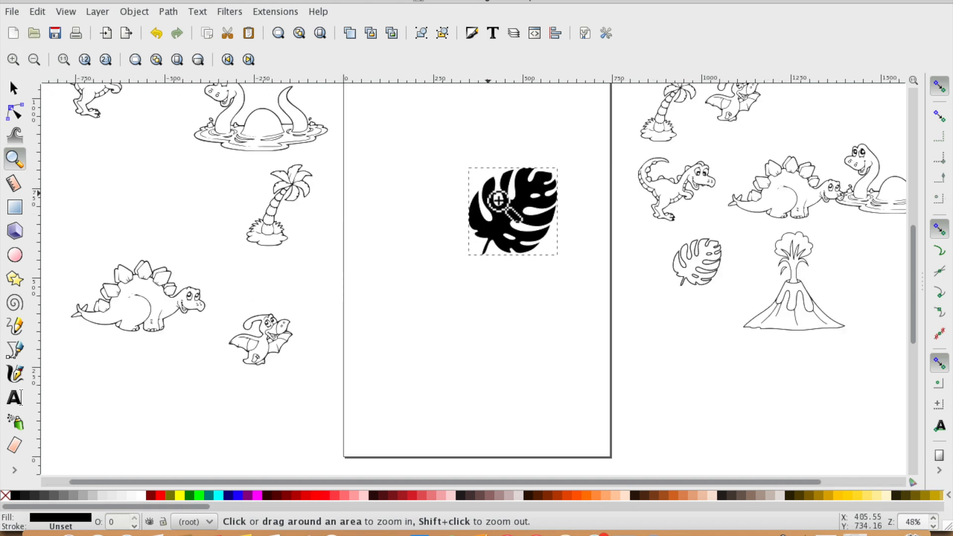
left_click(510, 207)
left_click(518, 214)
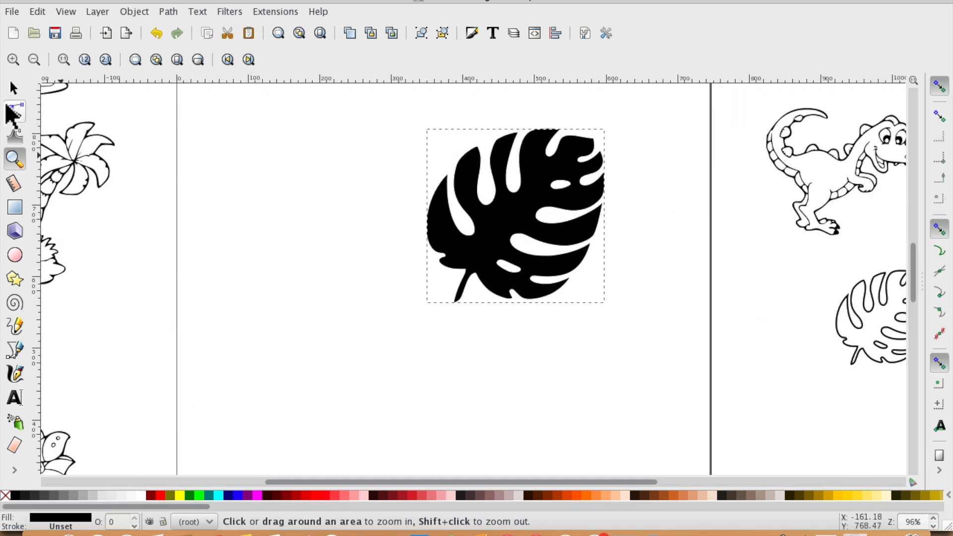
left_click(21, 113)
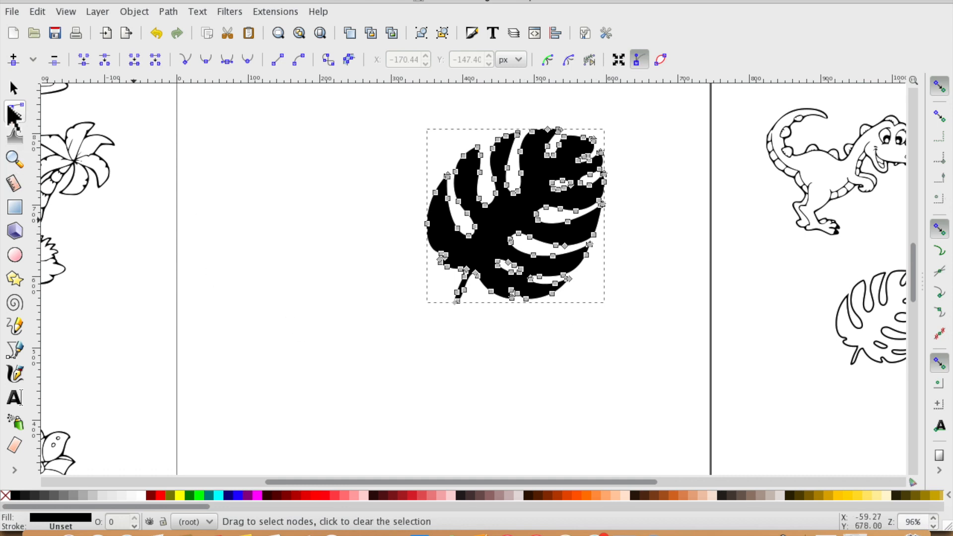
left_click(15, 88)
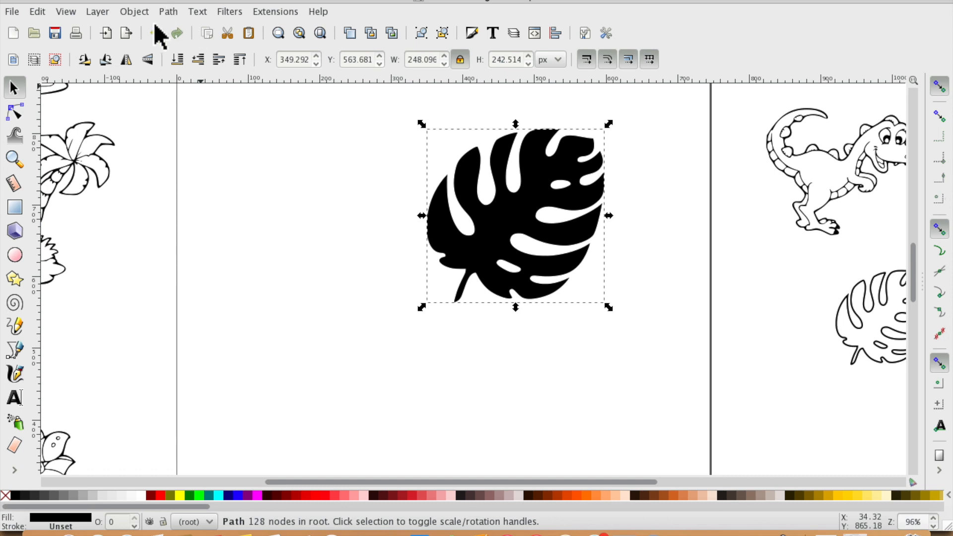
left_click(14, 160)
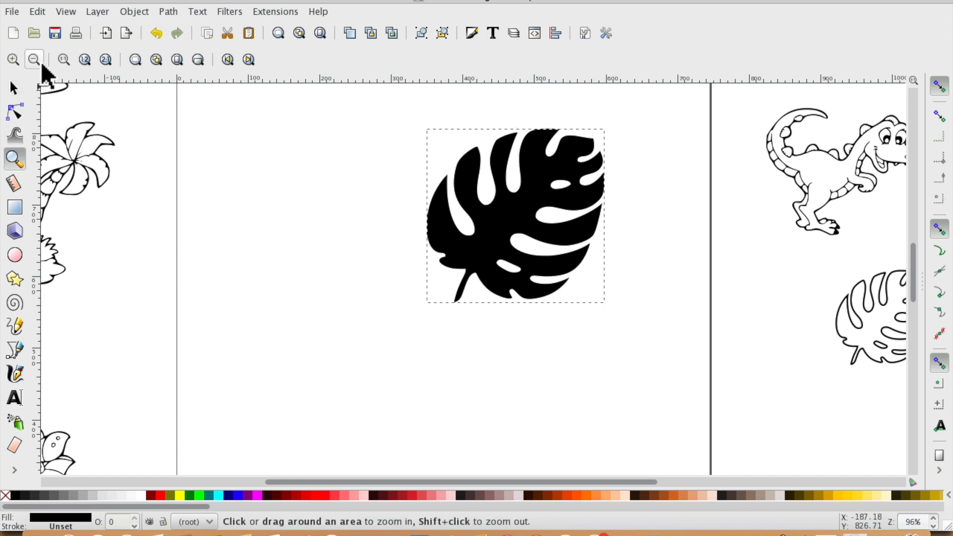
left_click(38, 58)
left_click(37, 58)
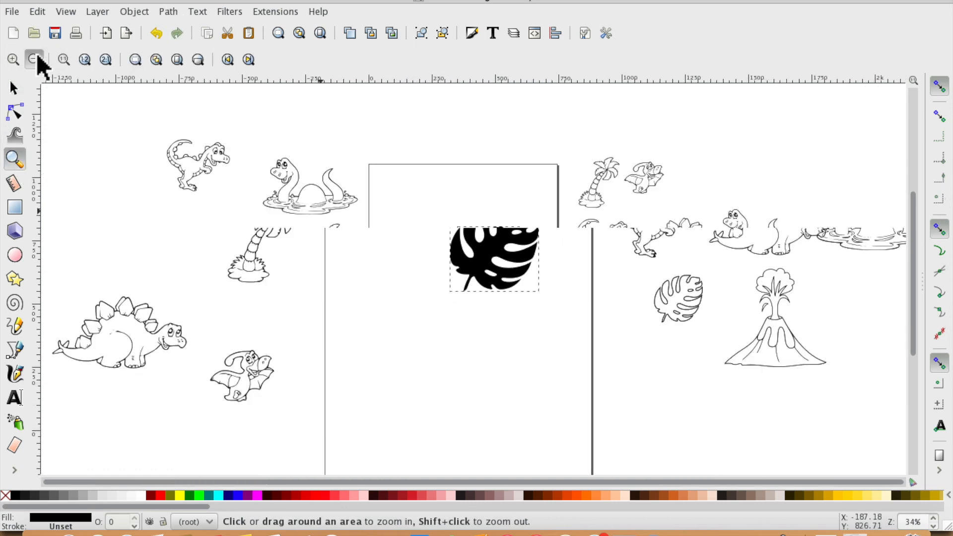
- Scale the traced leaf down further to about 122 × 119 px
left_click(14, 89)
left_click(476, 242)
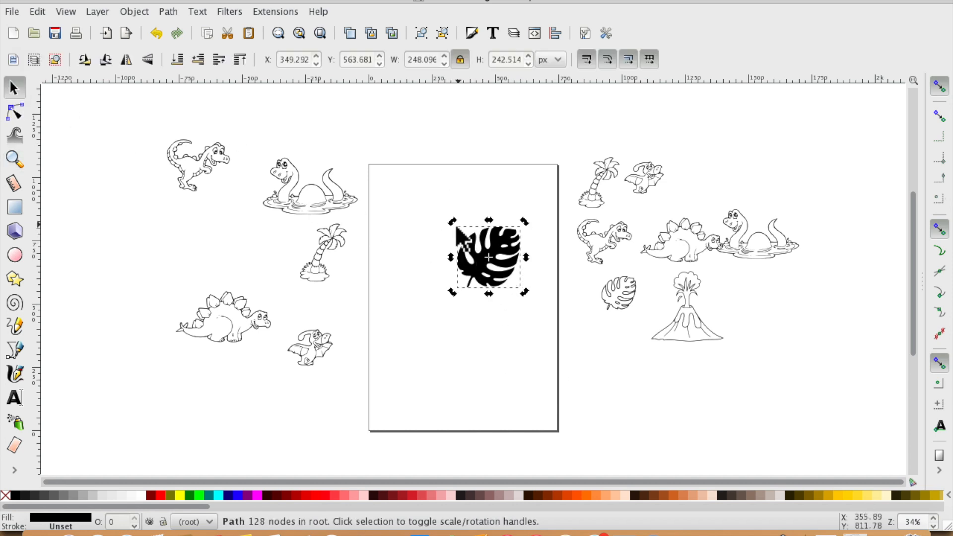
left_click(434, 317)
left_click(469, 244)
left_click_drag(452, 221, 483, 244)
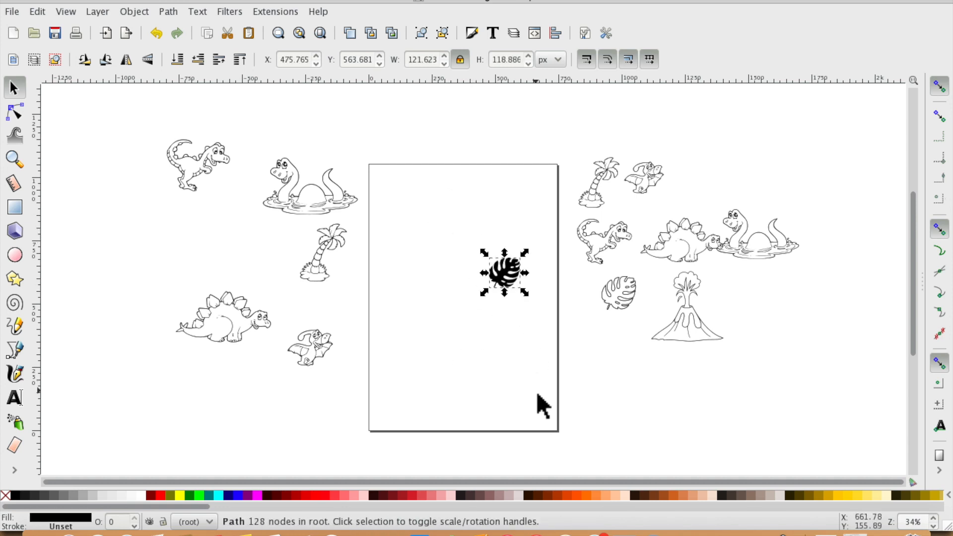
left_click(18, 12)
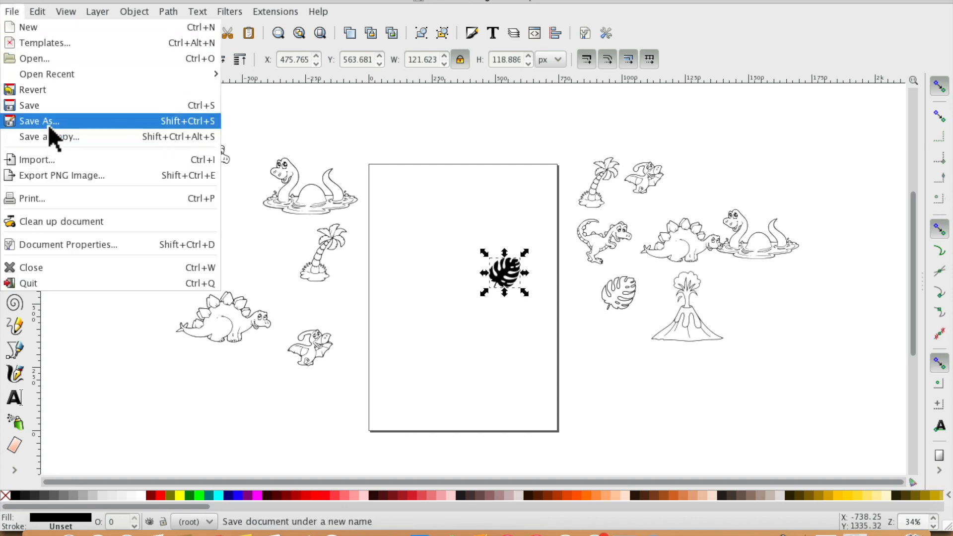
left_click(20, 121)
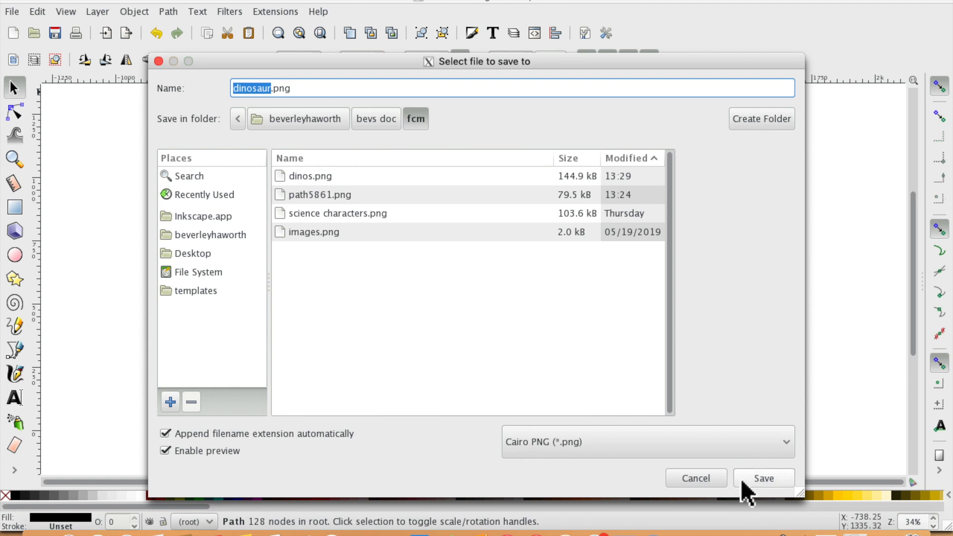
left_click(790, 441)
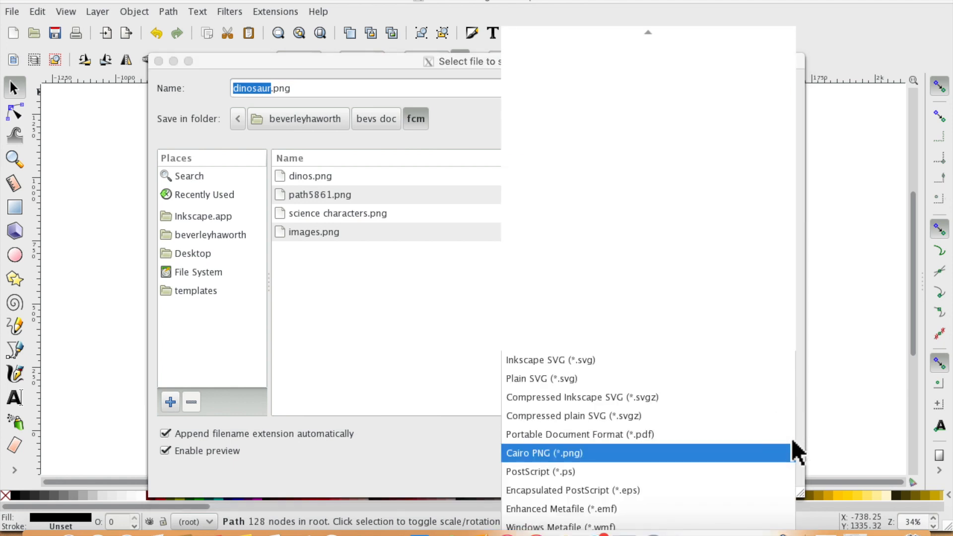
left_click(717, 452)
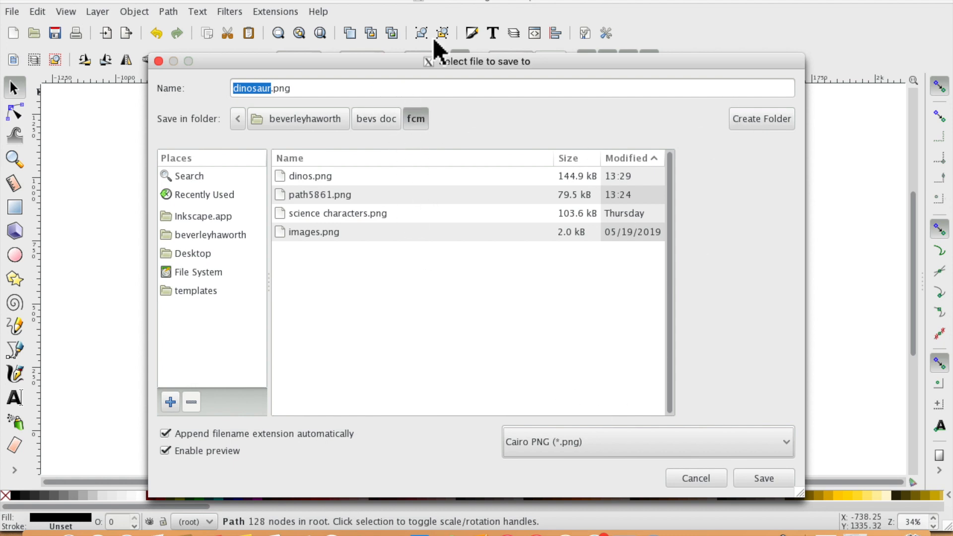
left_click(705, 478)
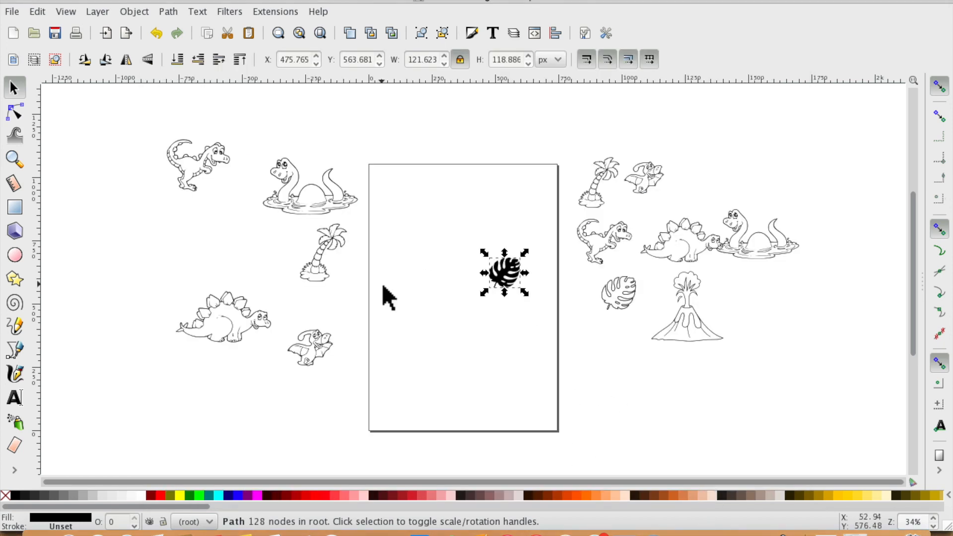
left_click(12, 12)
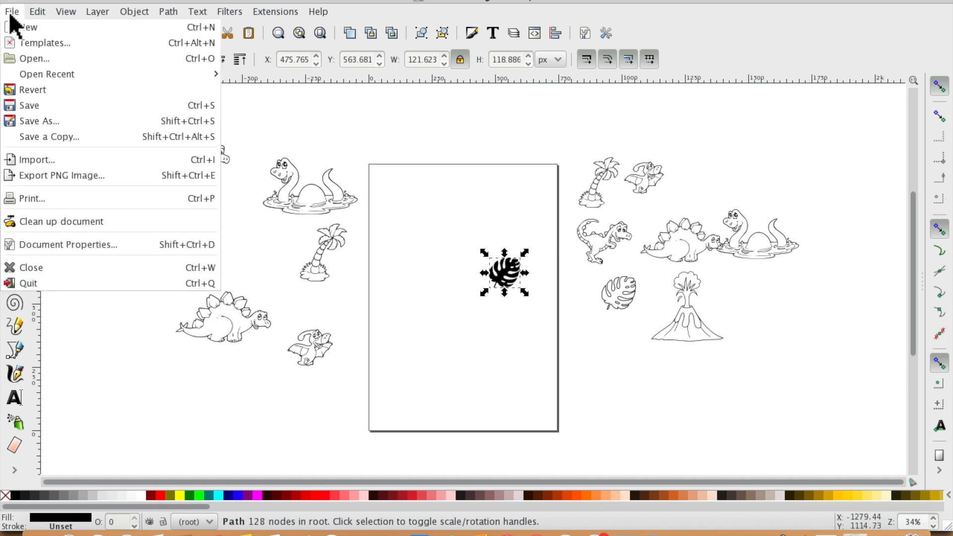
left_click(40, 121)
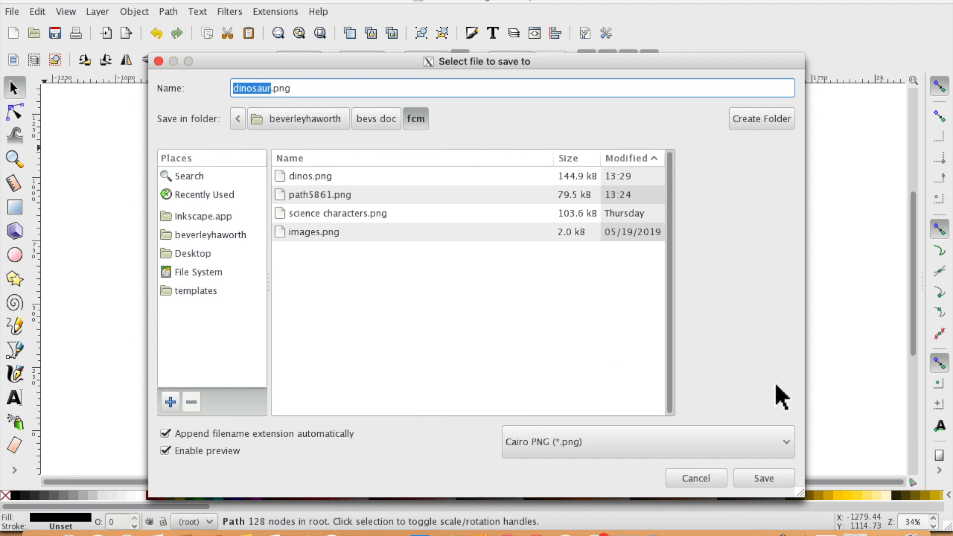
left_click(785, 440)
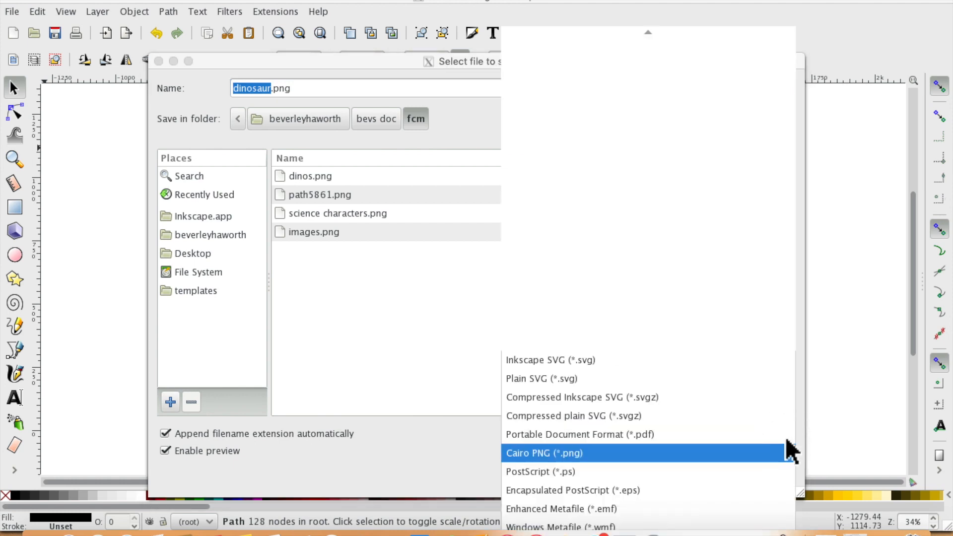
left_click(663, 378)
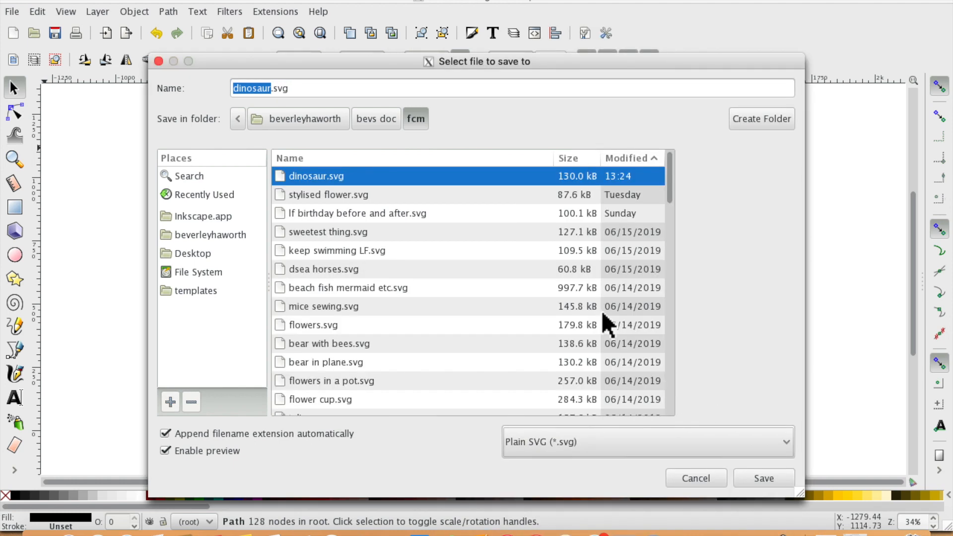
left_click(696, 478)
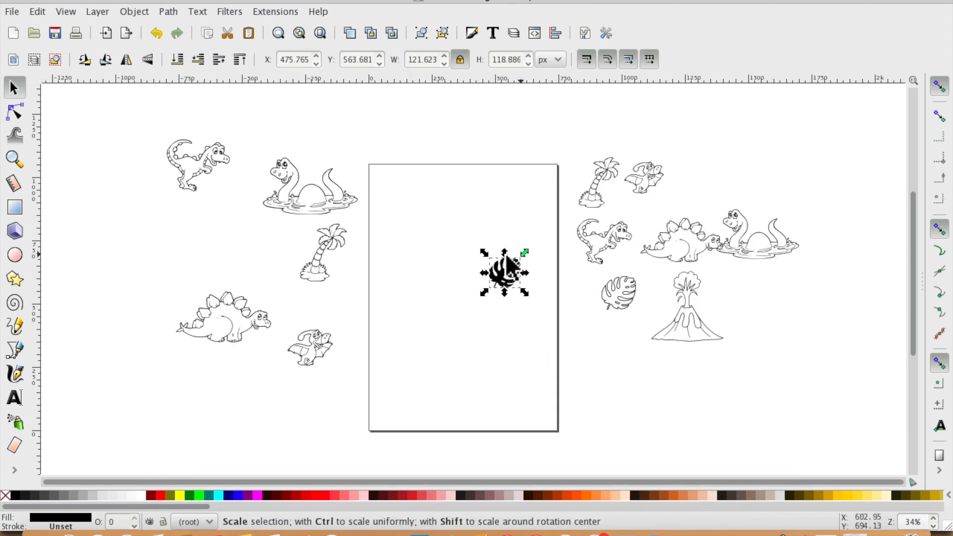
left_click(12, 12)
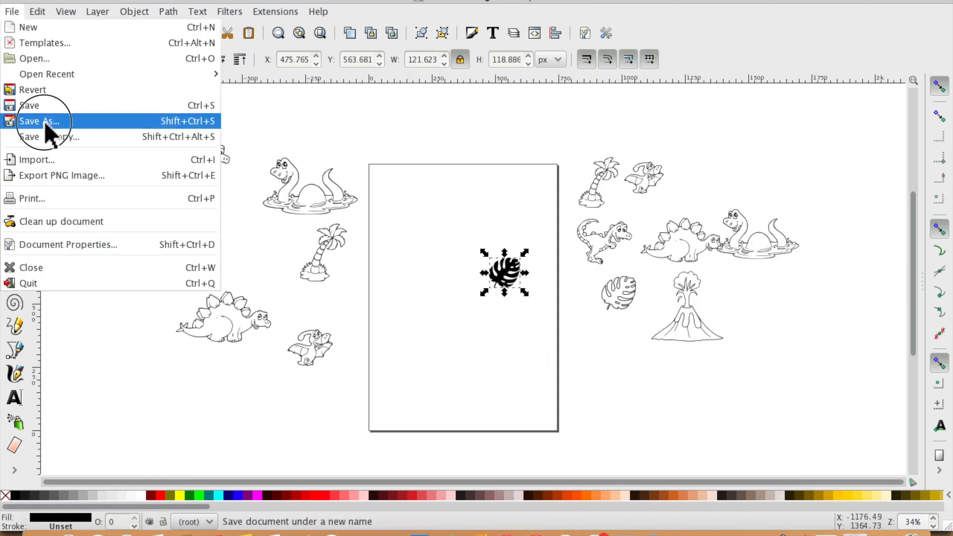
left_click(22, 122)
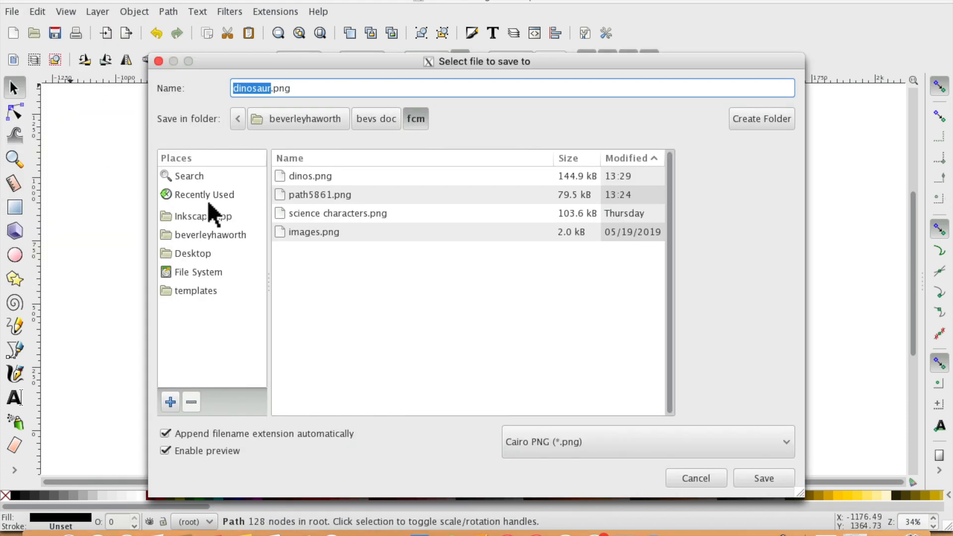
left_click(786, 443)
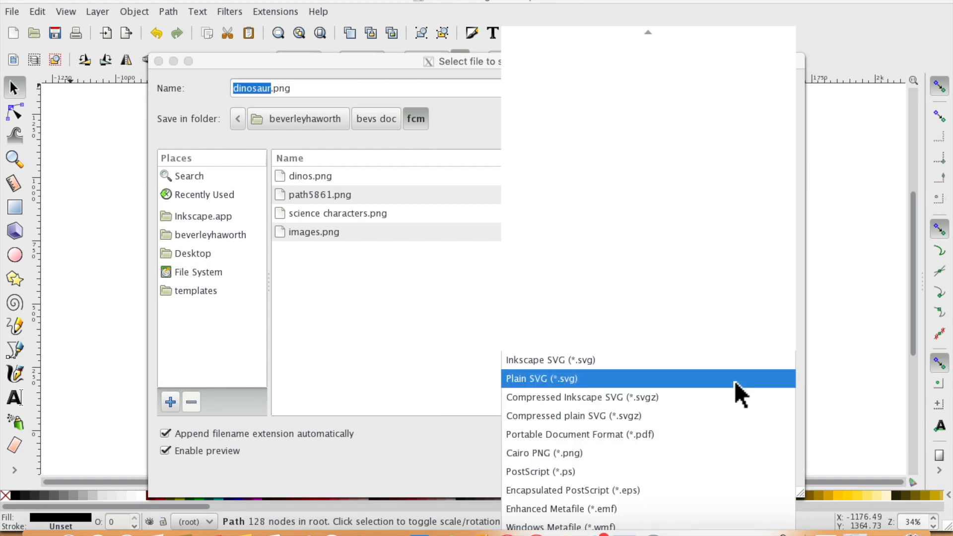
left_click(75, 304)
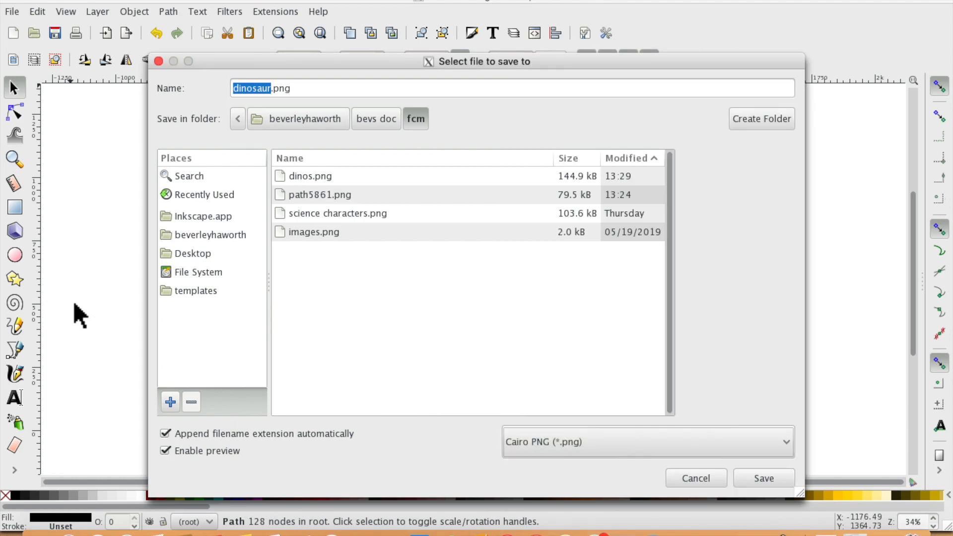
left_click(156, 60)
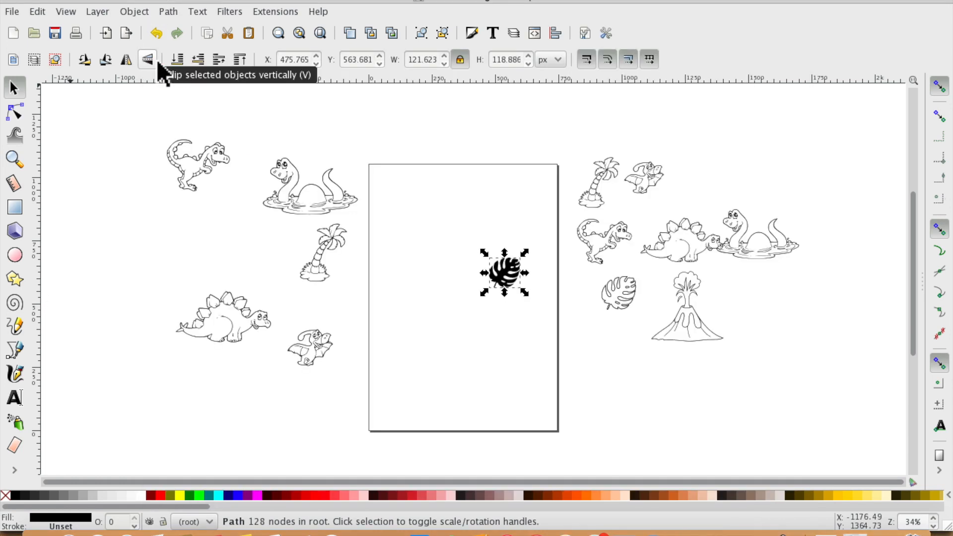
- Switch to another app by launching Brother CanvasWorkspace from the Launchpad
left_click(29, 1)
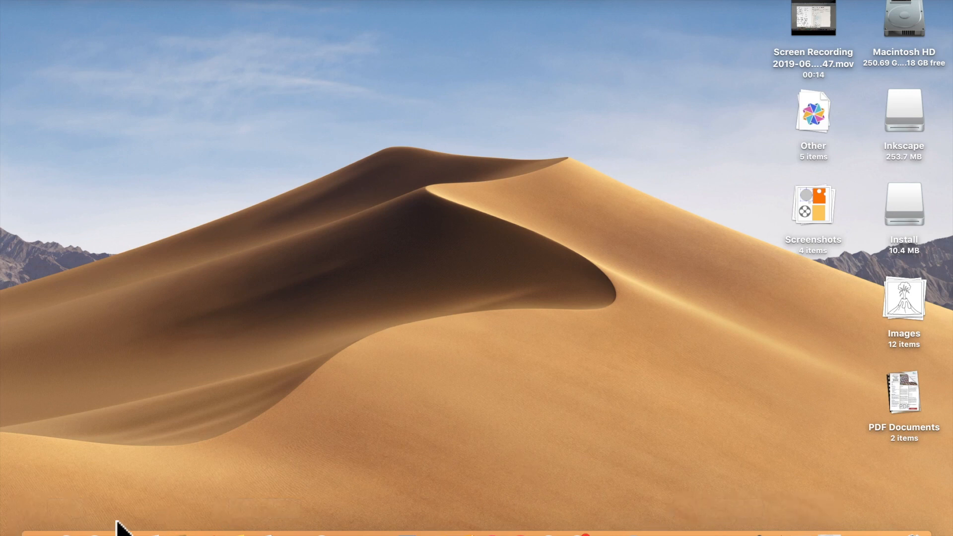
left_click(37, 532)
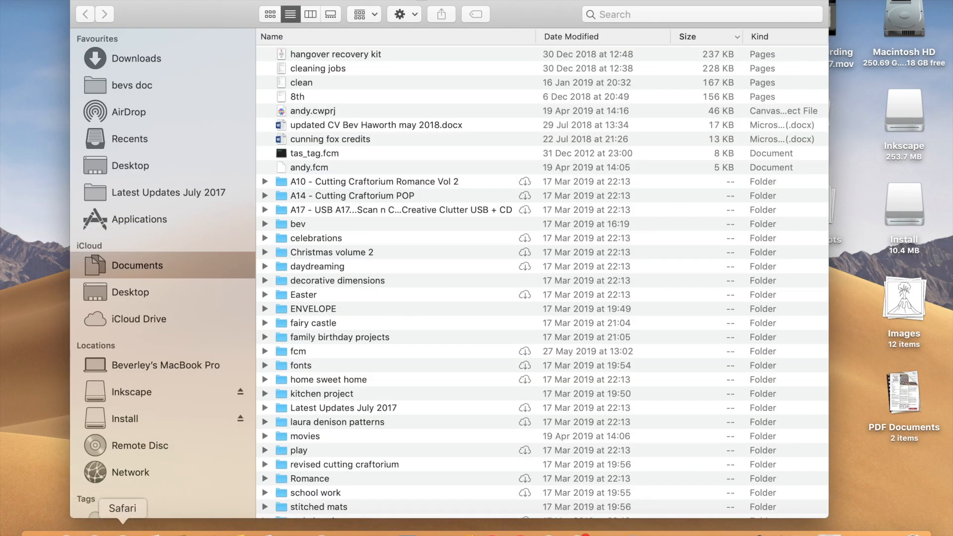
left_click(67, 532)
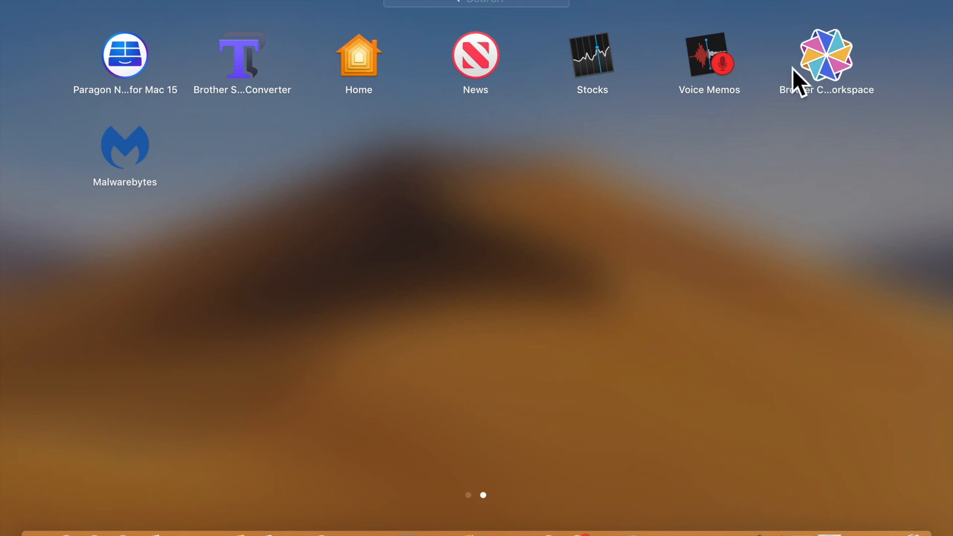
left_click(859, 55)
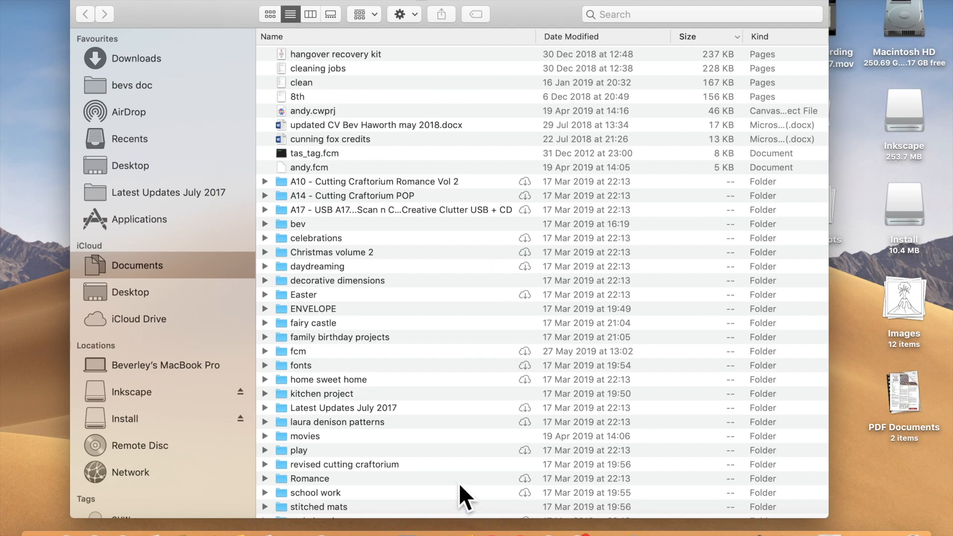
left_click(131, 526)
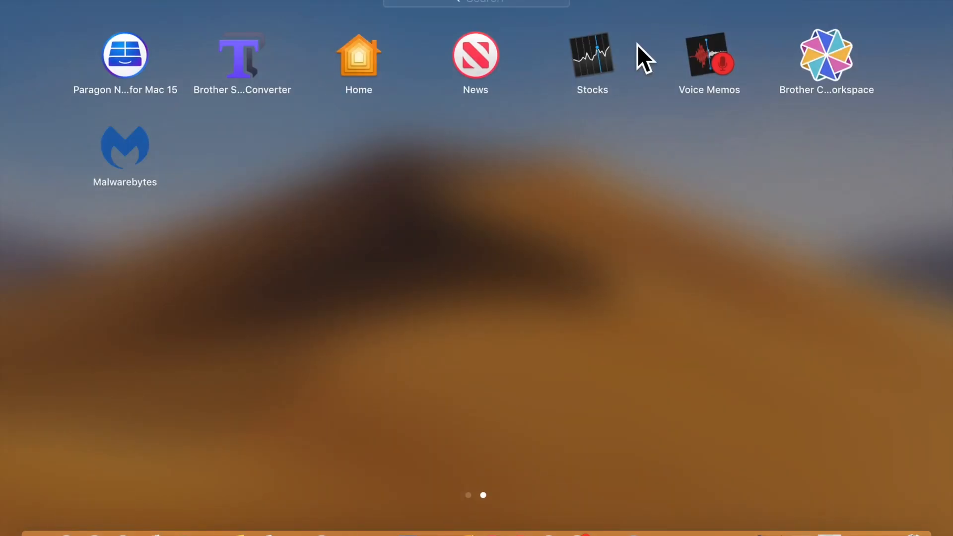
left_click(831, 70)
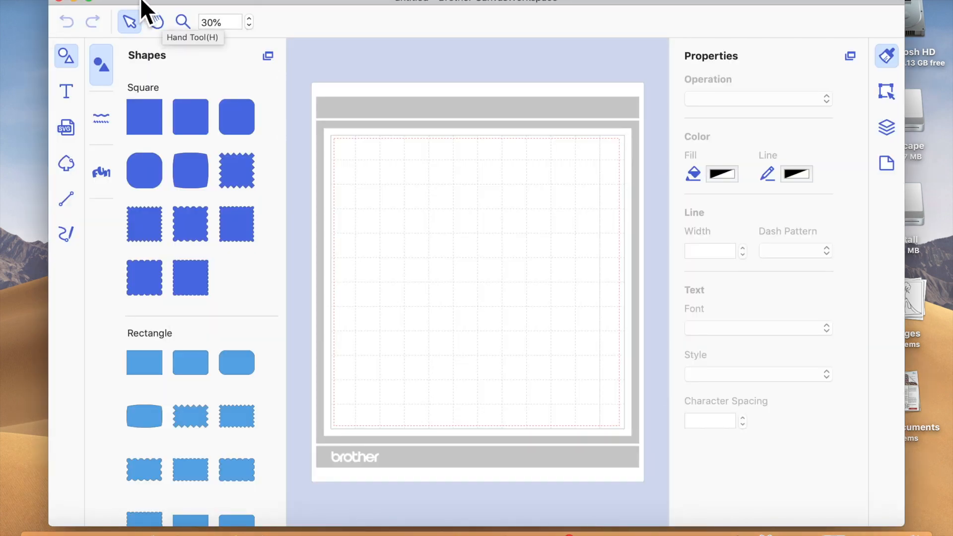
- Import dinosaur.svg from the fcm folder onto the cutting mat
left_click(217, 1)
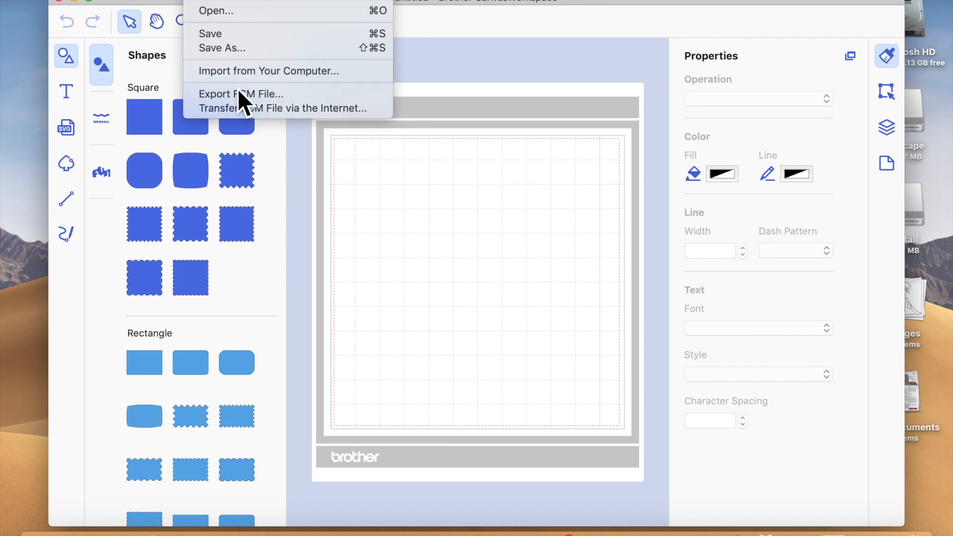
left_click(251, 70)
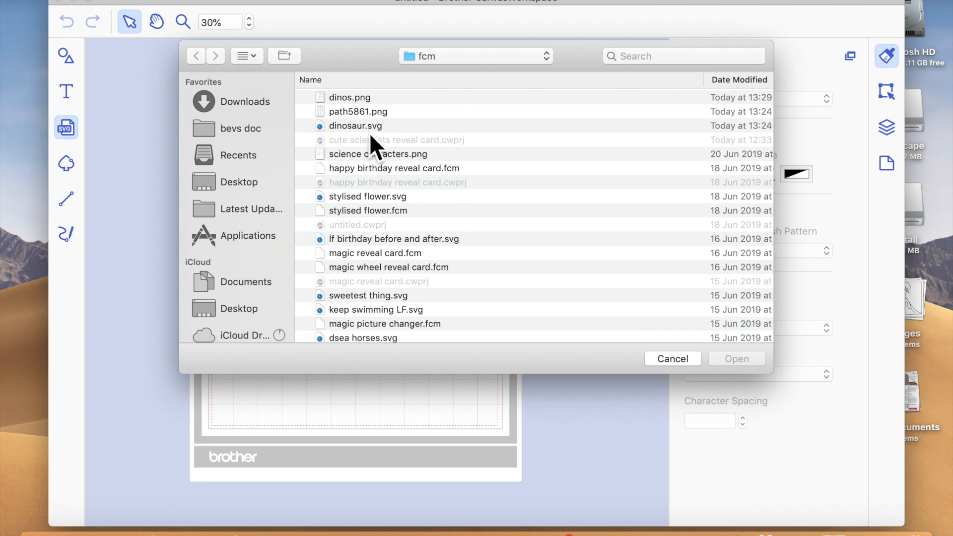
left_click(370, 130)
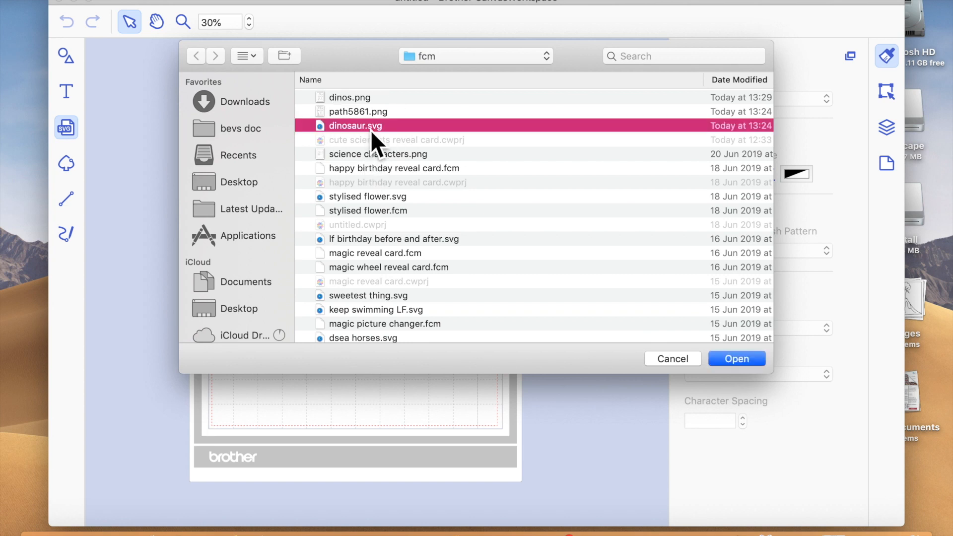
left_click(738, 359)
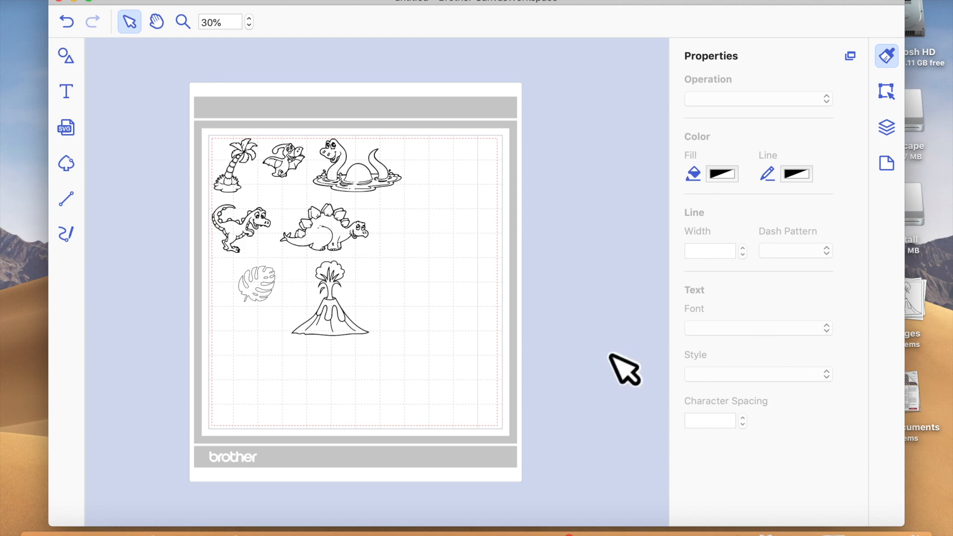
left_click(75, 1)
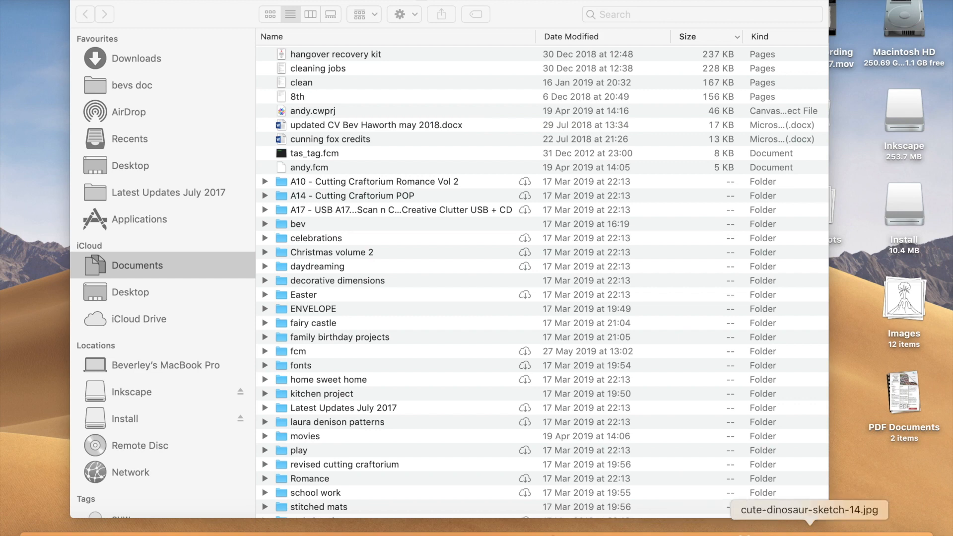
left_click(810, 527)
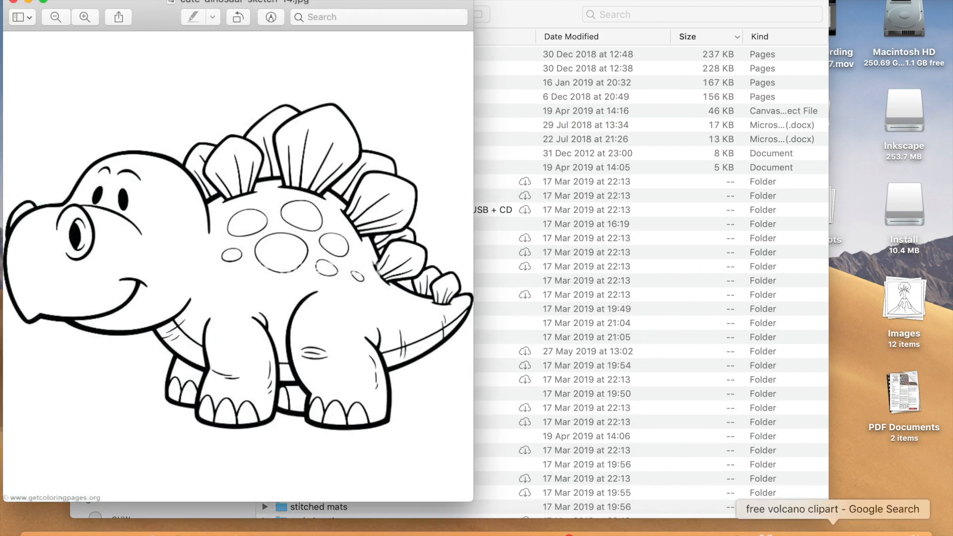
left_click(861, 528)
left_click(412, 375)
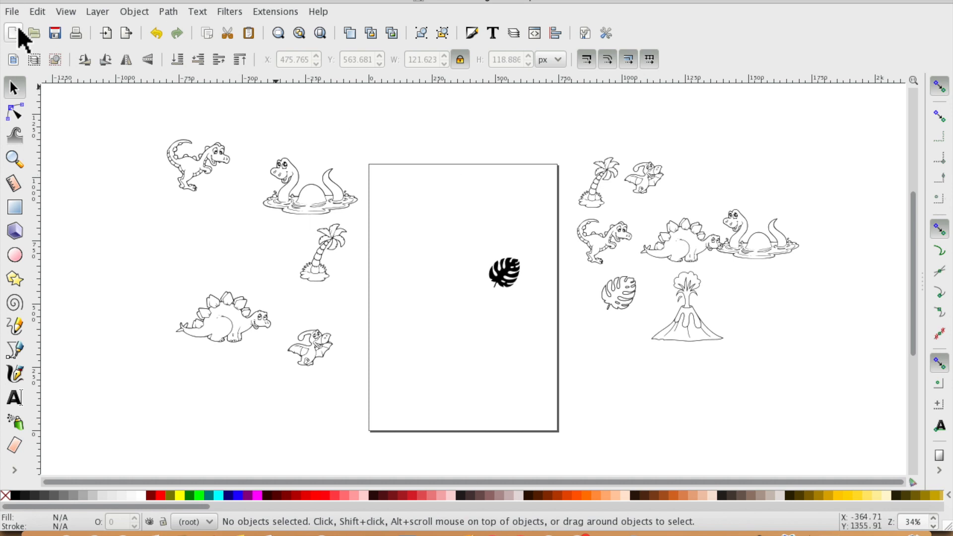
left_click(12, 12)
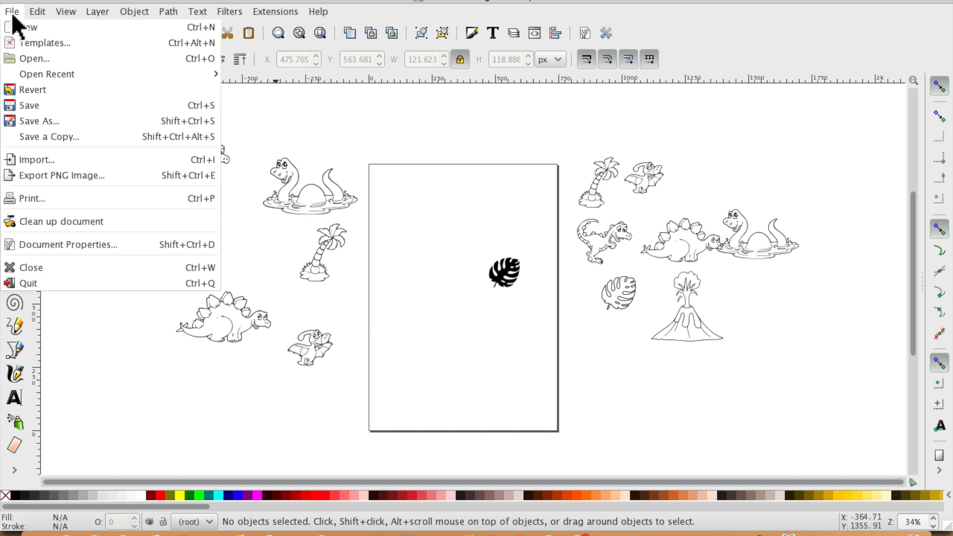
left_click(31, 197)
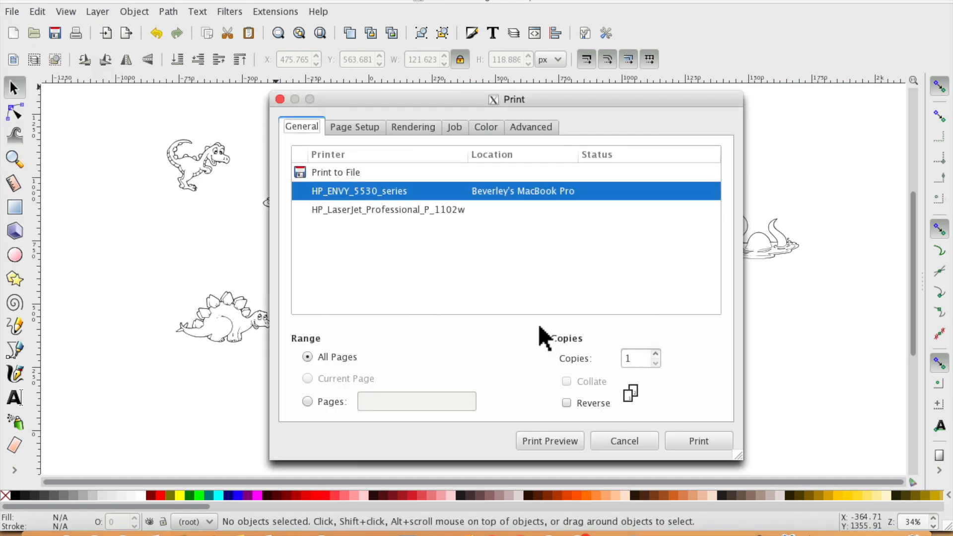
left_click(633, 441)
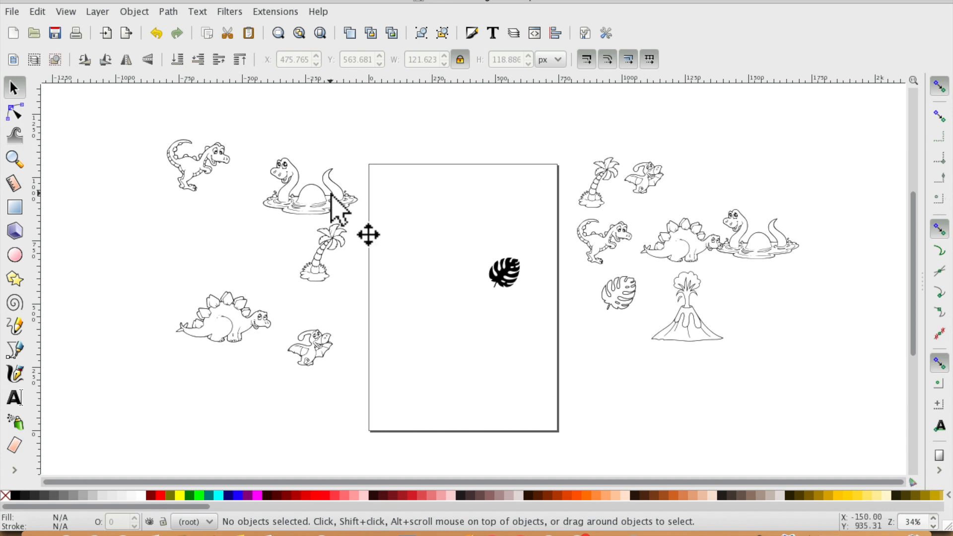
- Move the right-hand palm tree onto the page and shift the pterodactyl slightly up and left
left_click_drag(586, 198, 422, 240)
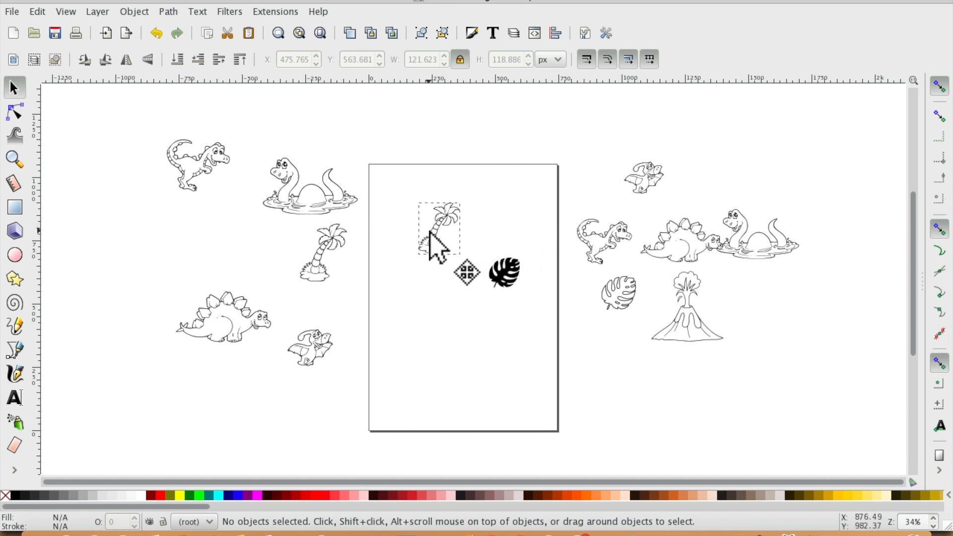
left_click_drag(636, 181, 620, 172)
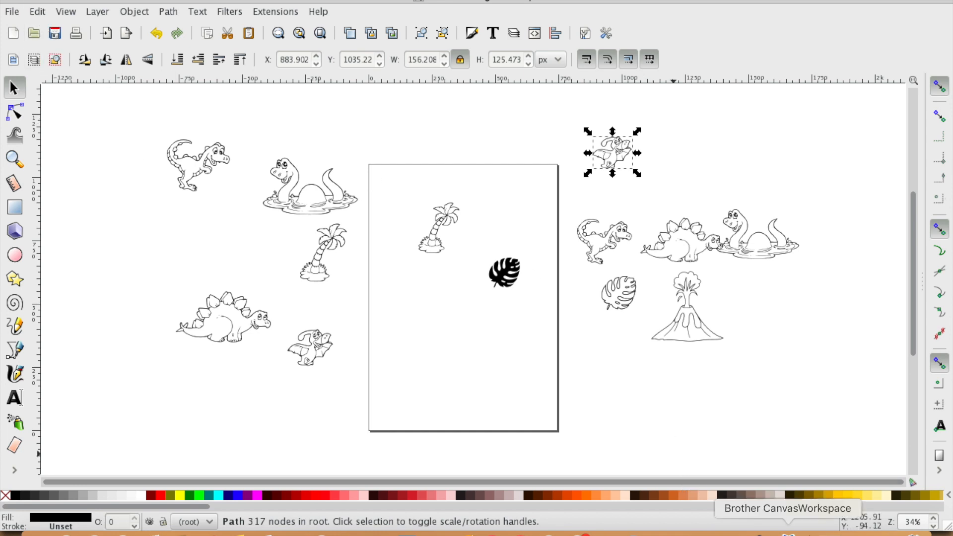
- Switch to Brother CanvasWorkspace and select the plesiosaur on the mat
left_click(787, 533)
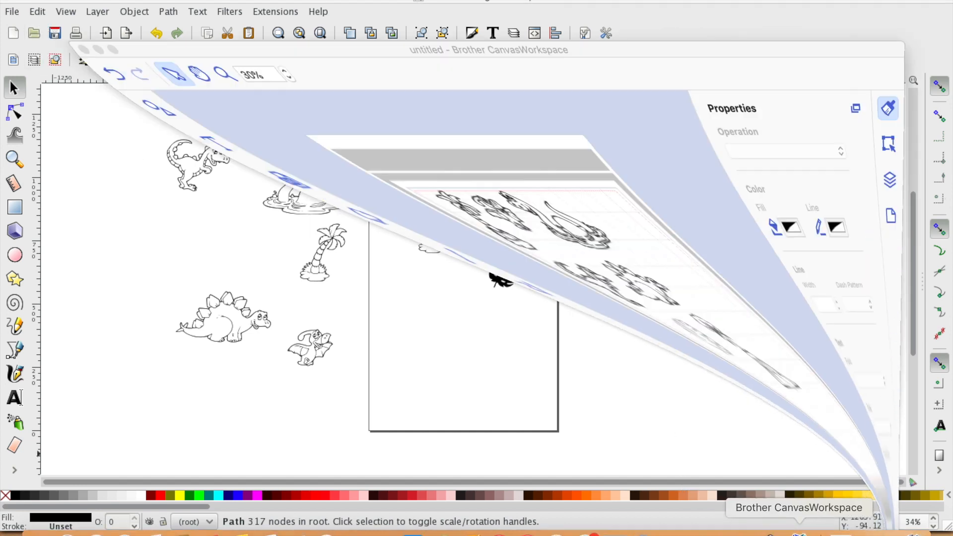
left_click(356, 180)
left_click(374, 179)
left_click(330, 333)
left_click_drag(335, 289, 497, 235)
left_click(437, 260)
left_click_drag(314, 229, 376, 216)
left_click(336, 311)
left_click(327, 149)
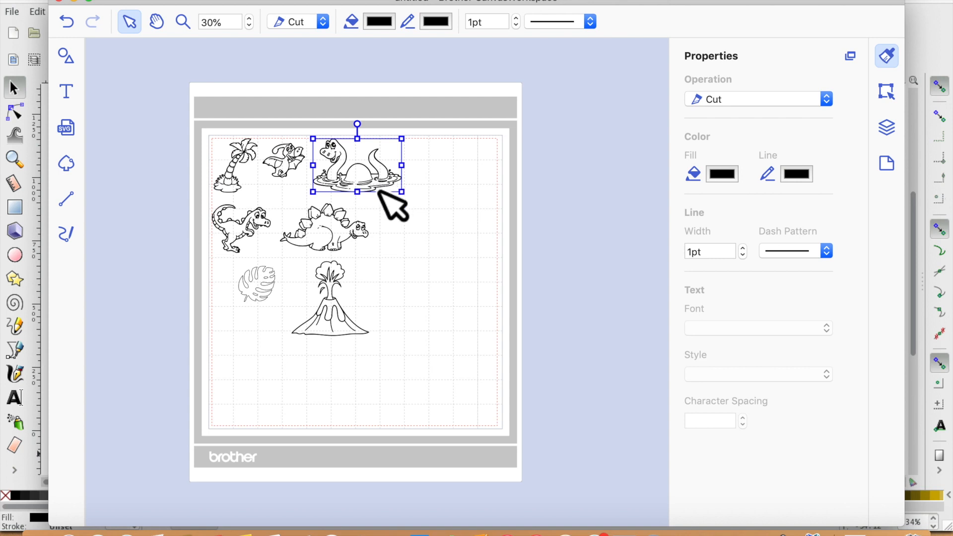
- Move the plesiosaur to the mat's top-right corner and the leaf to the lower right
left_click(250, 19)
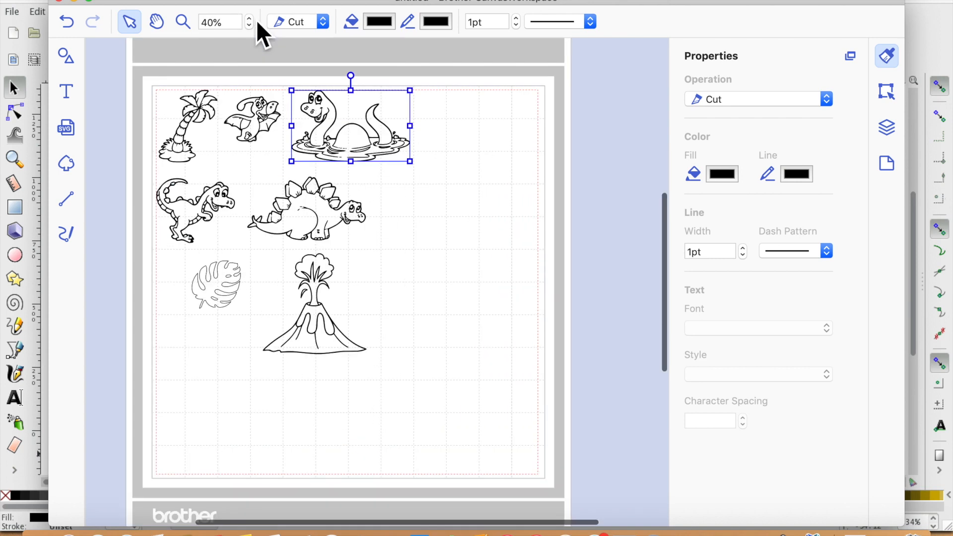
left_click(376, 160)
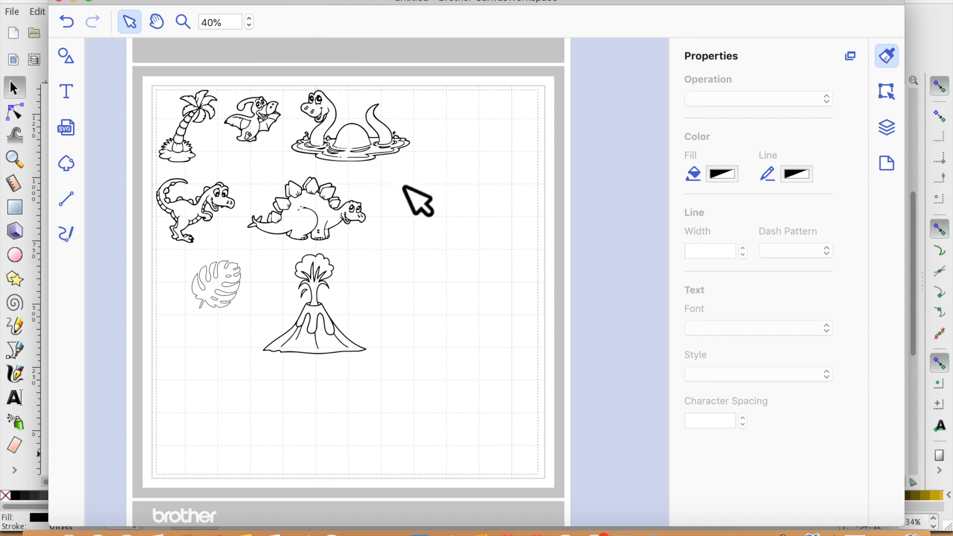
left_click_drag(400, 185, 325, 141)
left_click(413, 181)
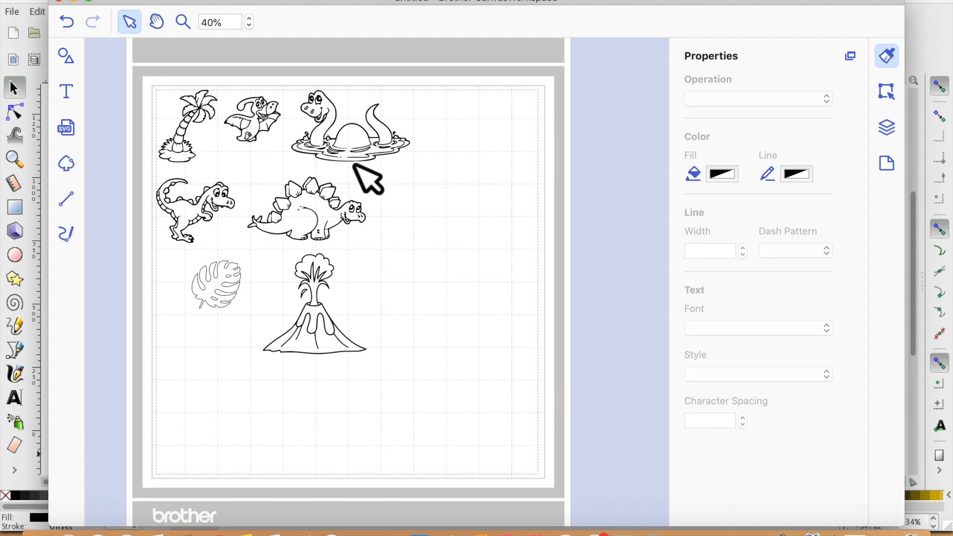
left_click_drag(385, 163, 563, 192)
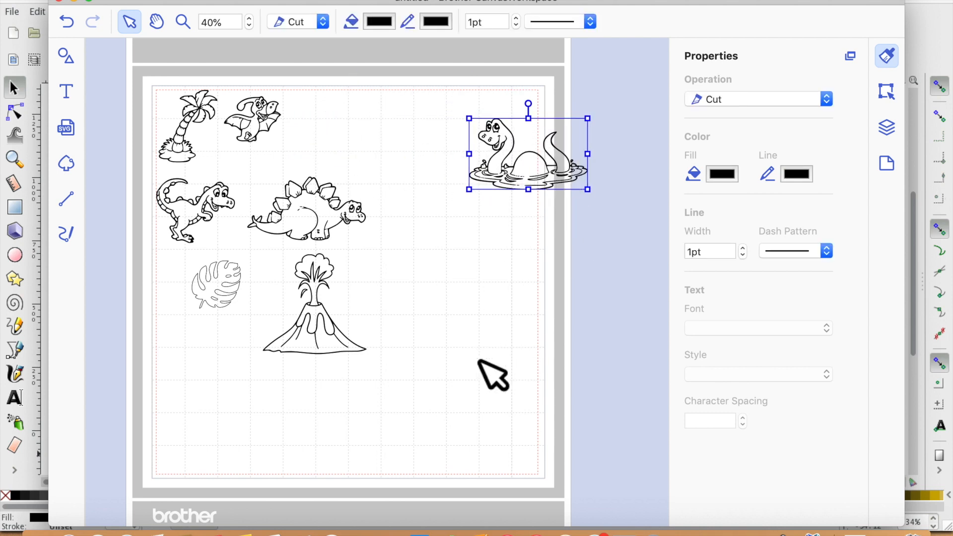
left_click_drag(225, 299, 481, 370)
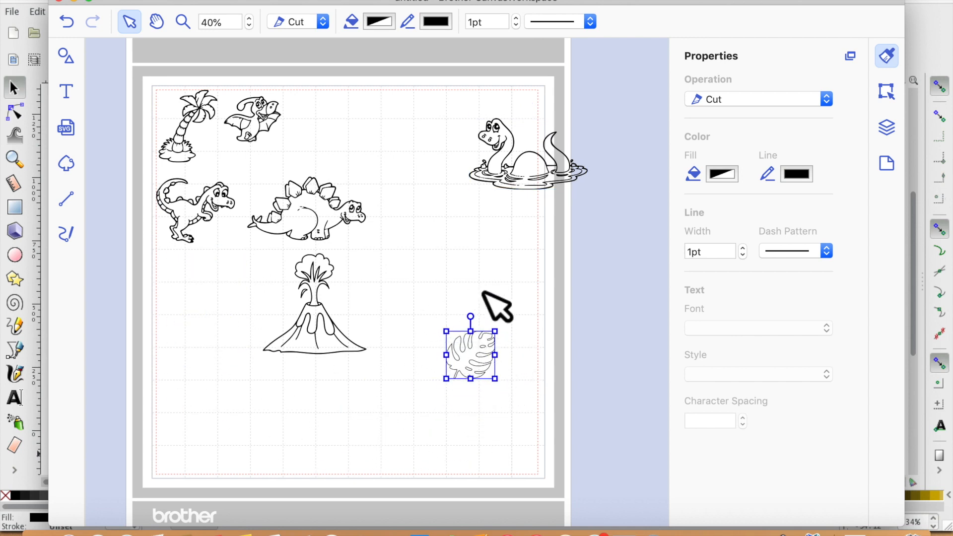
- Delete every imported image on the mat except the volcano and the leaf
left_click_drag(141, 82, 548, 202)
key("Delete")
- Set the volcano's operation to Draw
left_click_drag(182, 218, 400, 348)
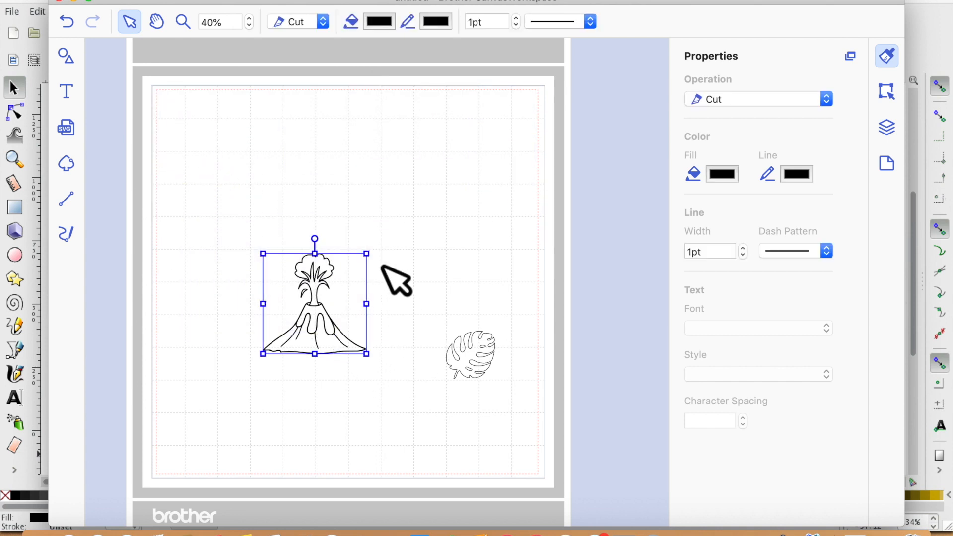
left_click(324, 26)
left_click(320, 37)
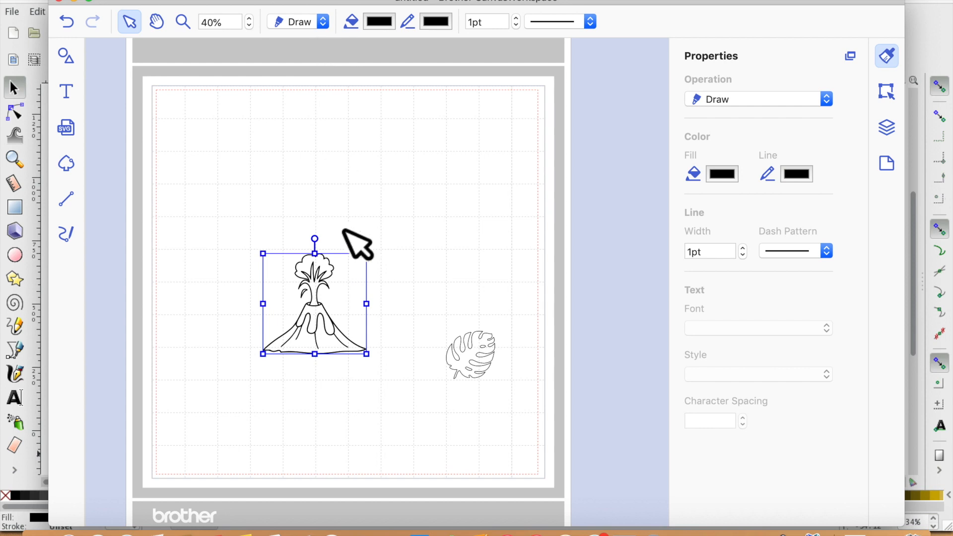
left_click(359, 251)
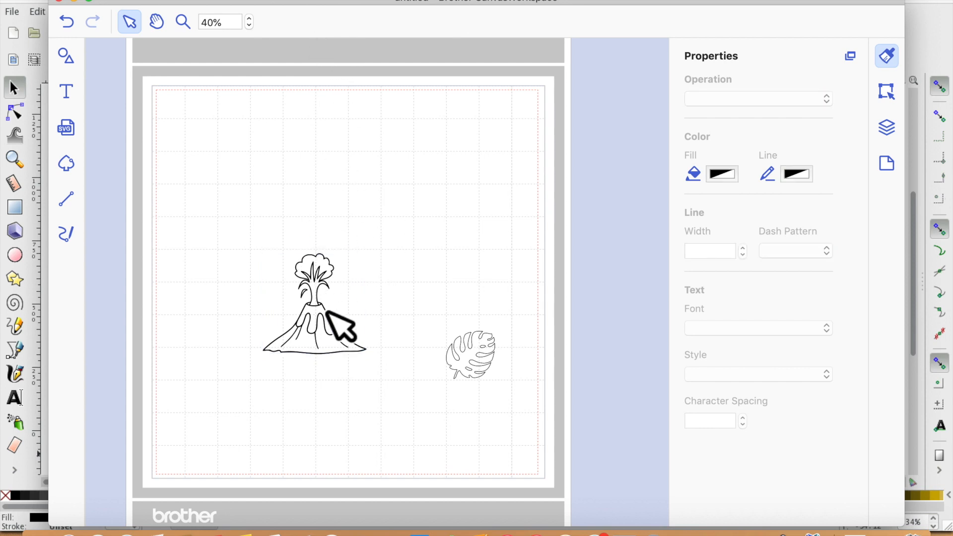
left_click(324, 284)
left_click(387, 226)
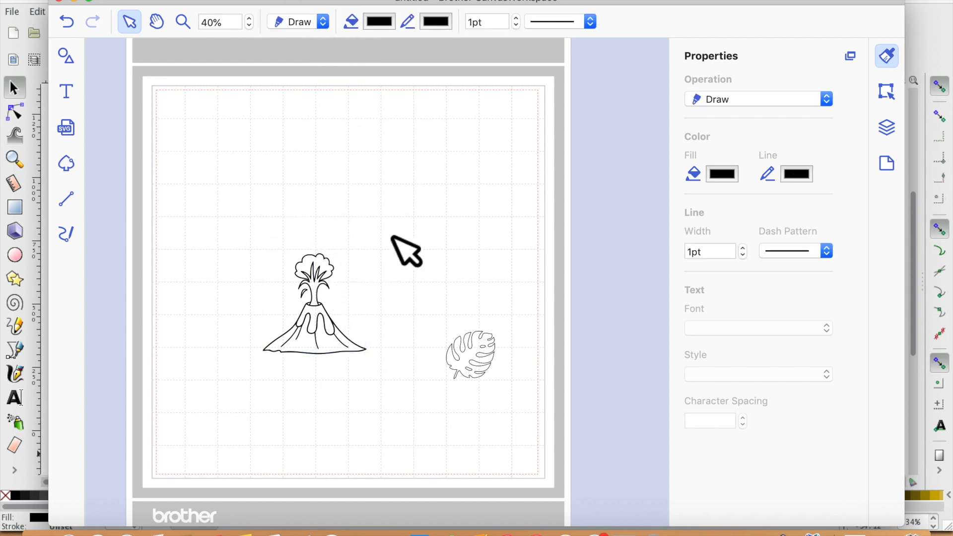
- Delete the volcano and move the leaf to the mat's upper left area
left_click(196, 196)
left_click_drag(194, 194, 393, 390)
key("Delete")
left_click_drag(487, 372, 284, 231)
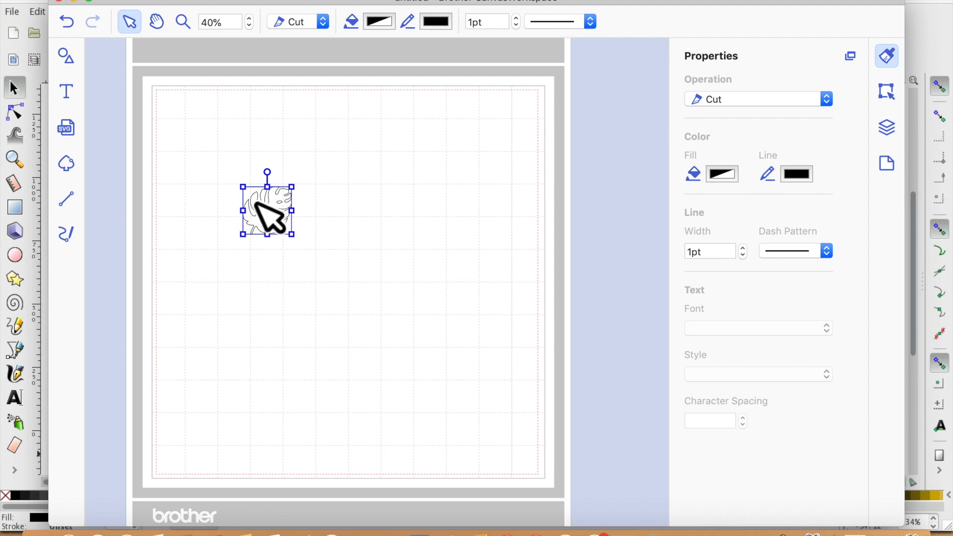
- Add a square shape from the Shapes library and move it to the middle of the mat
left_click_drag(260, 202, 262, 200)
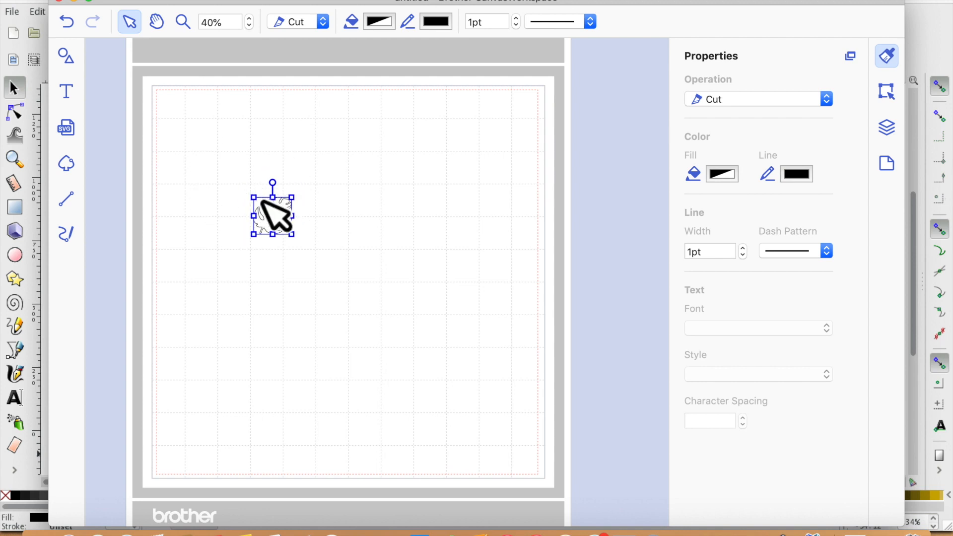
left_click(68, 64)
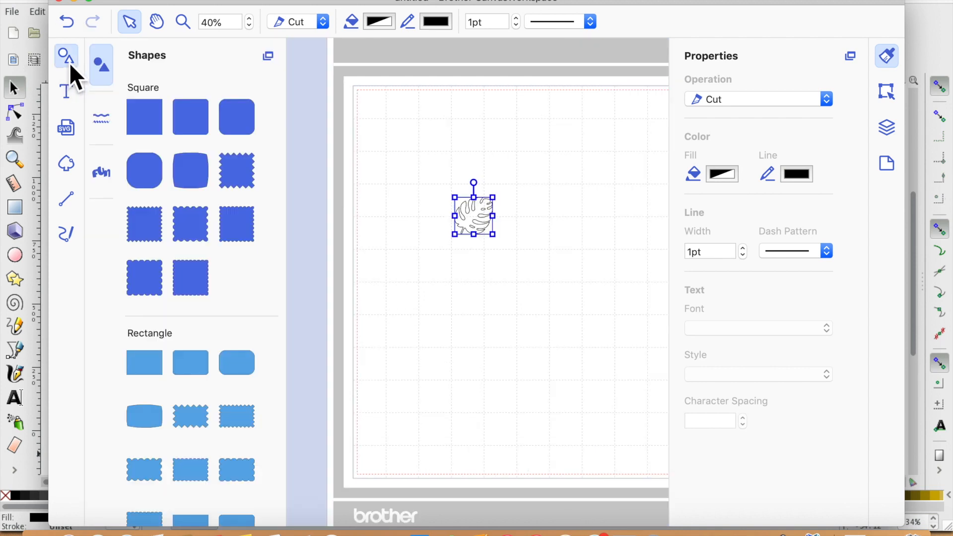
left_click_drag(149, 124, 150, 125)
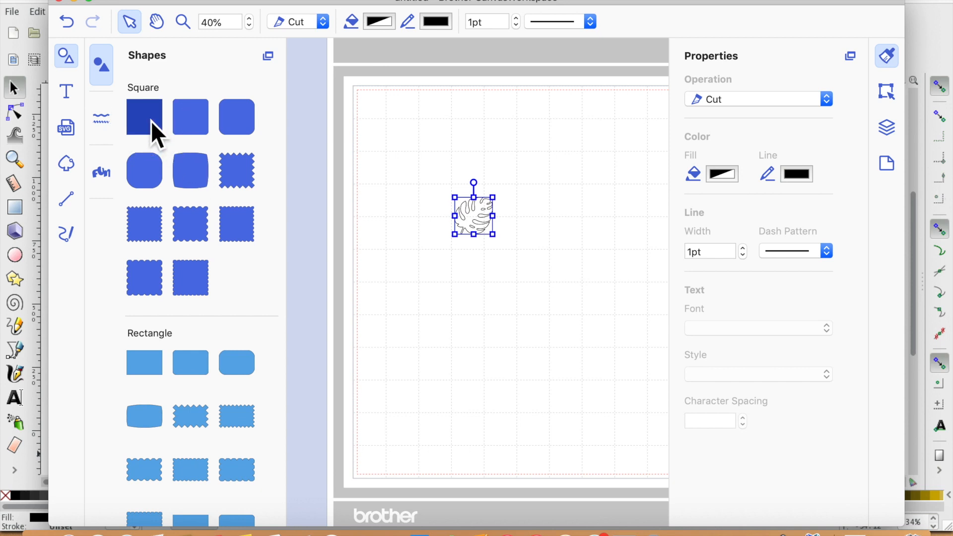
left_click(151, 120)
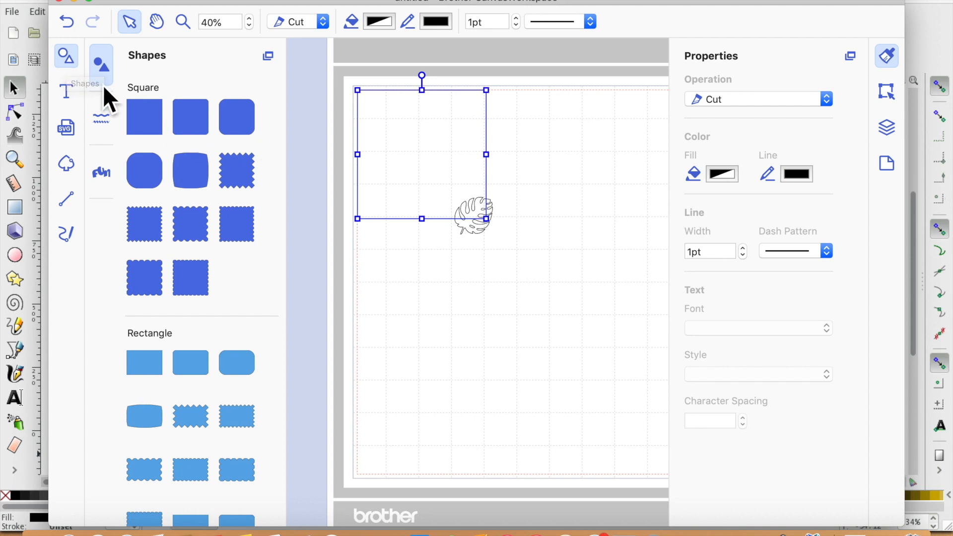
left_click(69, 61)
left_click_drag(282, 177, 459, 258)
- Resize the square to a 5" wide by 7" tall rectangle with aspect ratio unlocked
left_click(887, 92)
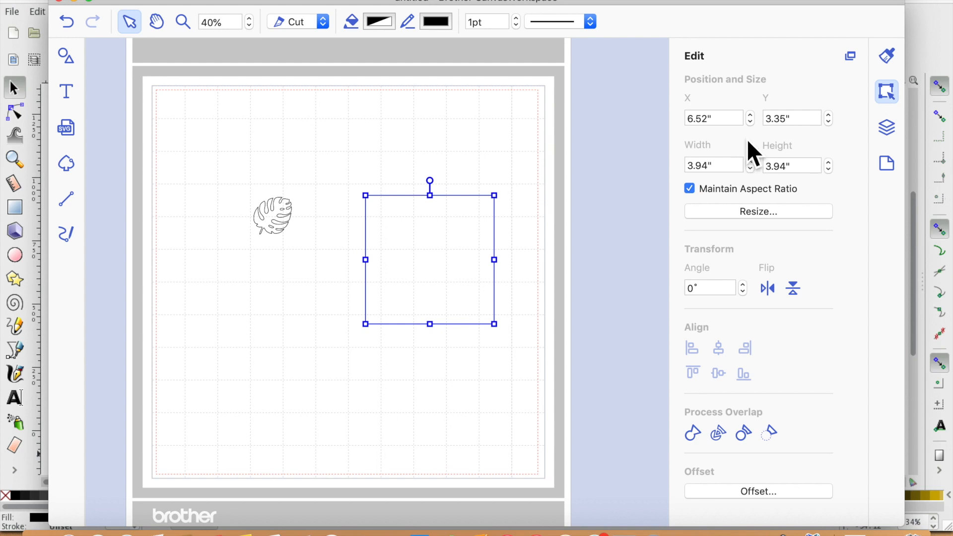
left_click(729, 169)
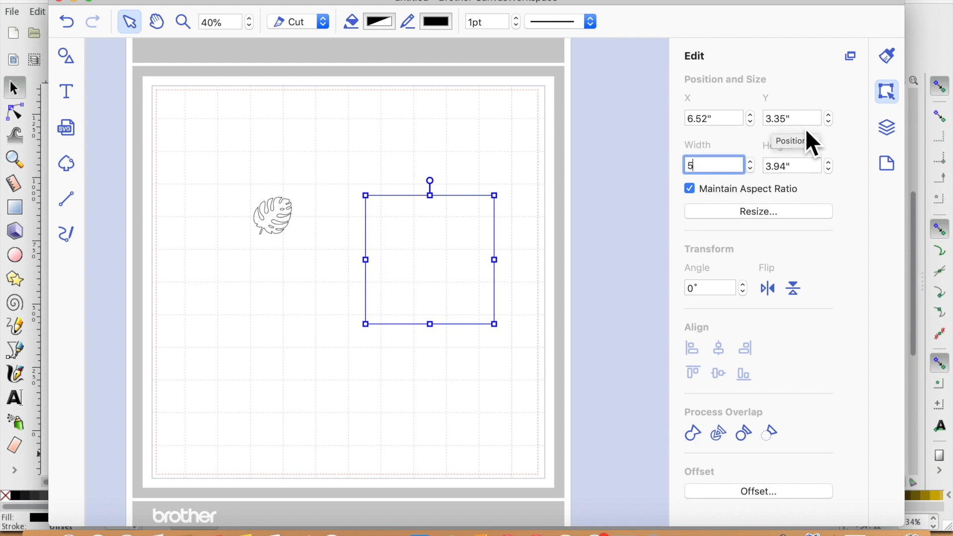
type("5")
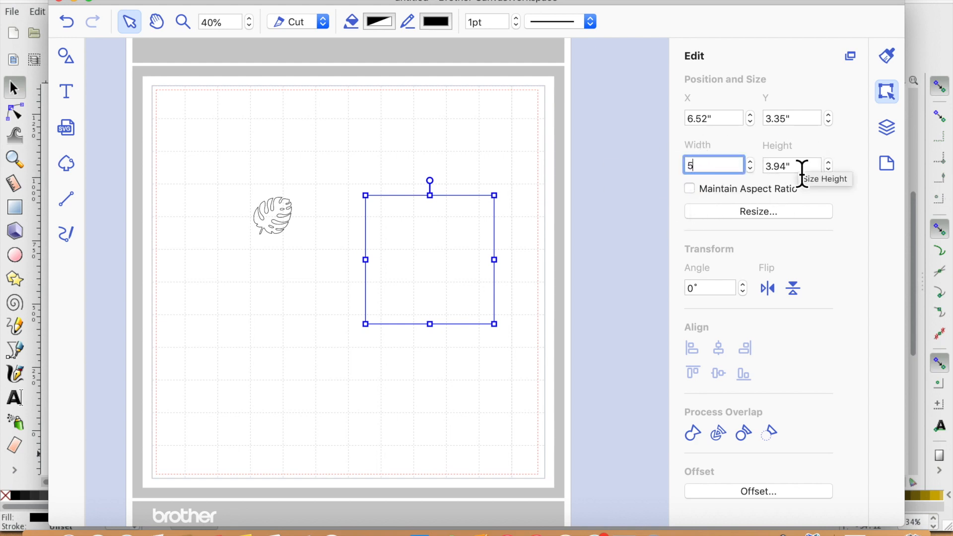
key("Return")
left_click(768, 166)
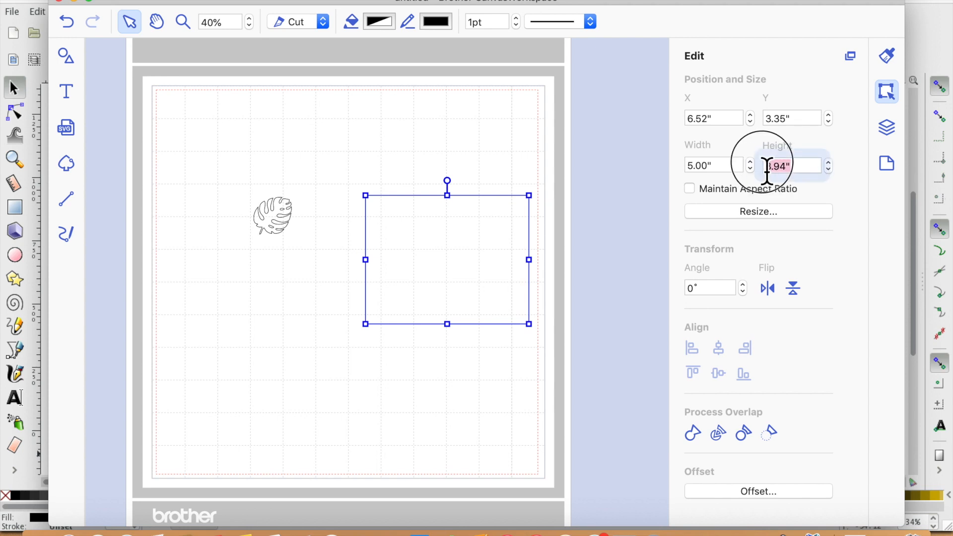
type("7")
key("Return")
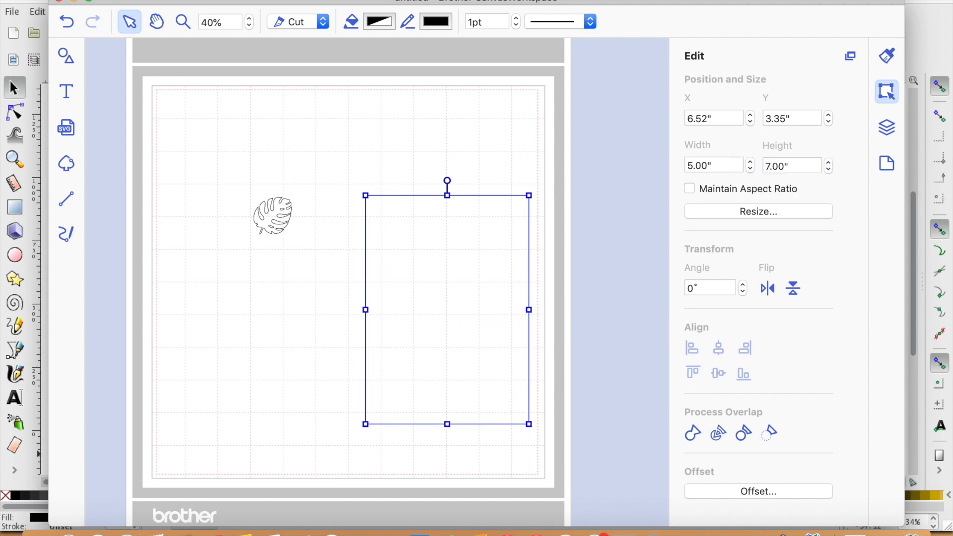
- Move the rectangle to the mat's centre area and turn Maintain Aspect Ratio back on
left_click_drag(400, 296, 348, 250)
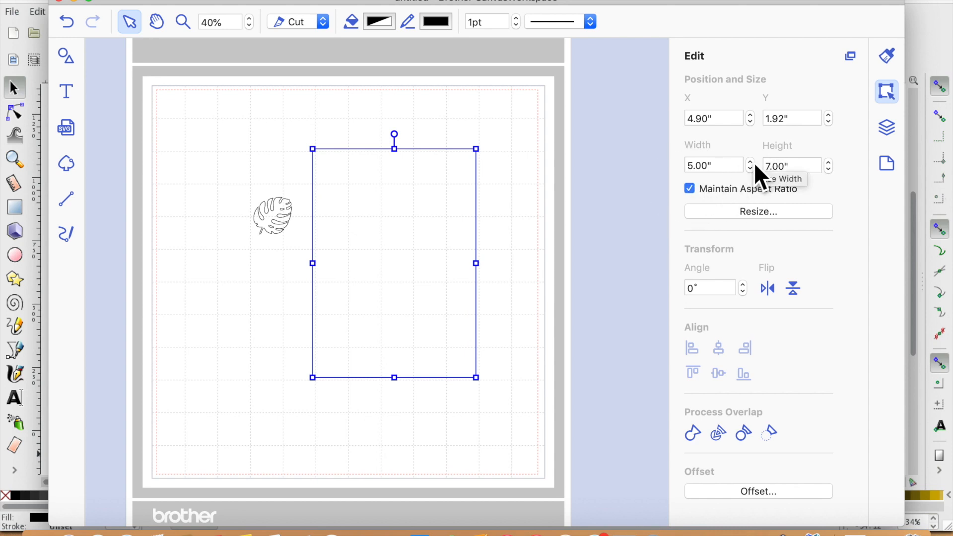
left_click(752, 161)
left_click(371, 431)
- Place the leaf on the rectangle's top-left corner and rotate it to about 325°
left_click_drag(280, 222, 355, 176)
left_click_drag(359, 143, 338, 148)
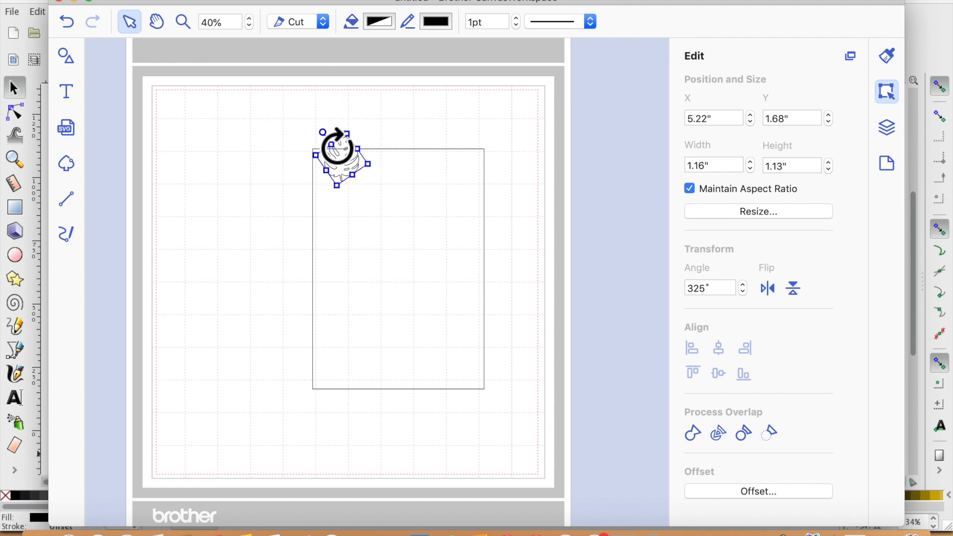
- Duplicate the leaf three times and move copies to the rectangle's lower-left and lower-right areas
key("super+d")
key("super+d")
key("super+d")
key("super+d")
key("super+d")
key("super+d")
key("super+d")
key("super+d")
key("super+d")
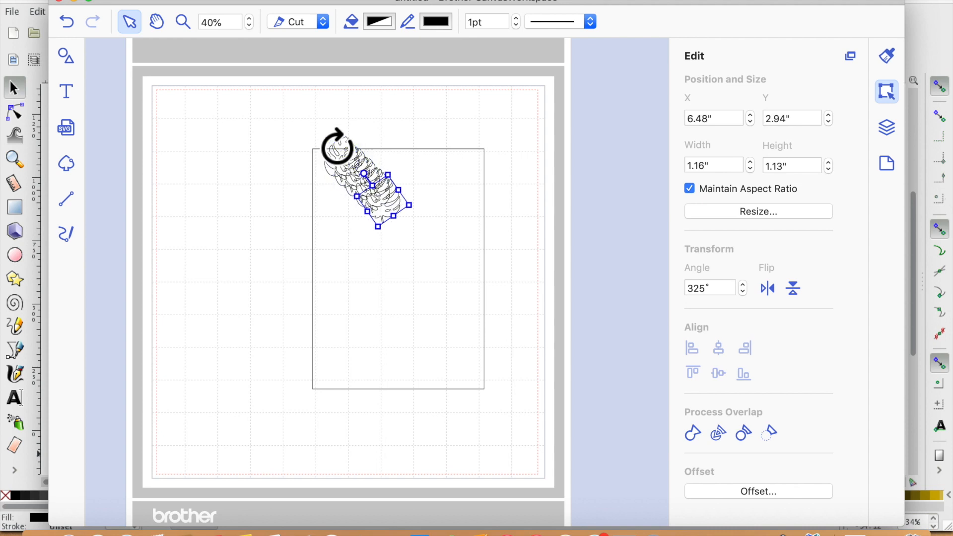
left_click_drag(449, 270, 334, 336)
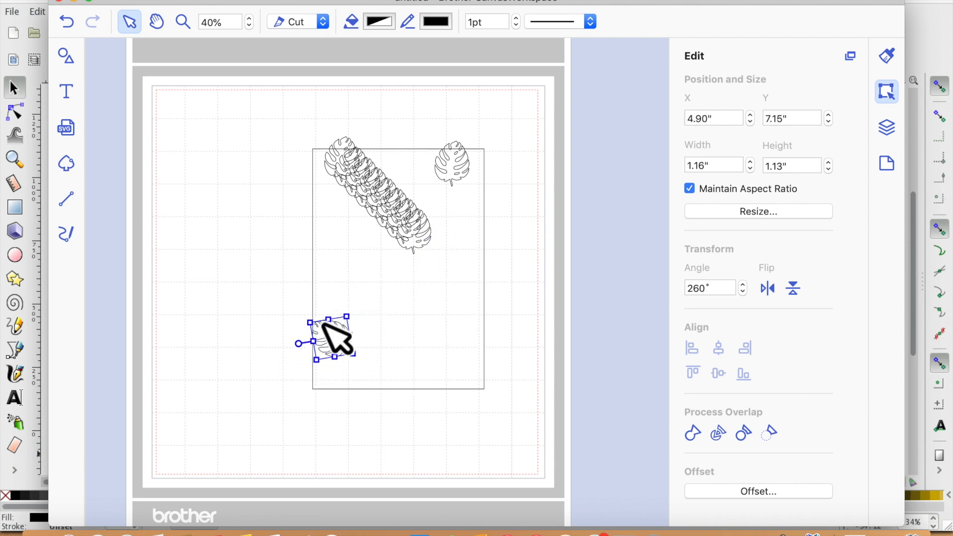
left_click_drag(440, 256, 487, 357)
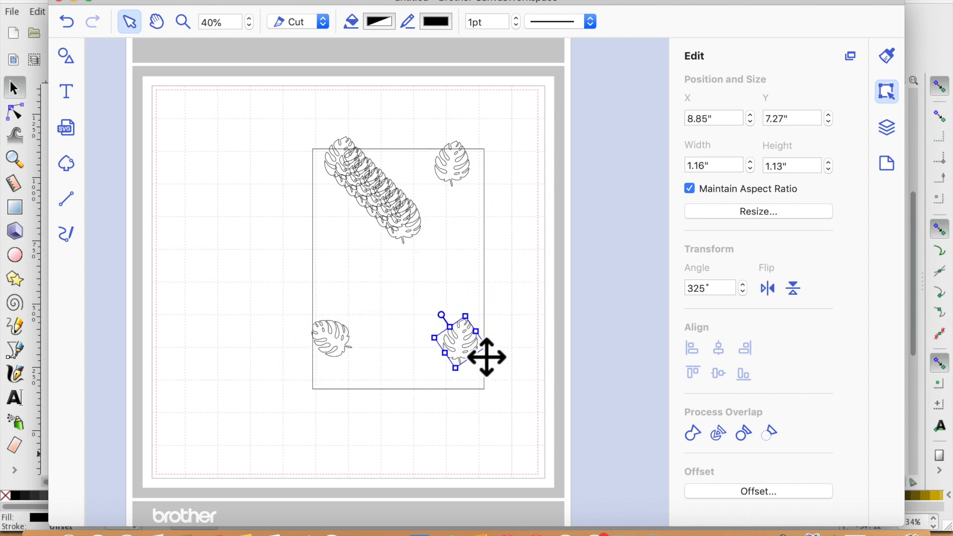
- Move further leaf copies to the rectangle's right side, left side and bottom edge
left_click(454, 331)
left_click_drag(436, 238, 304, 268)
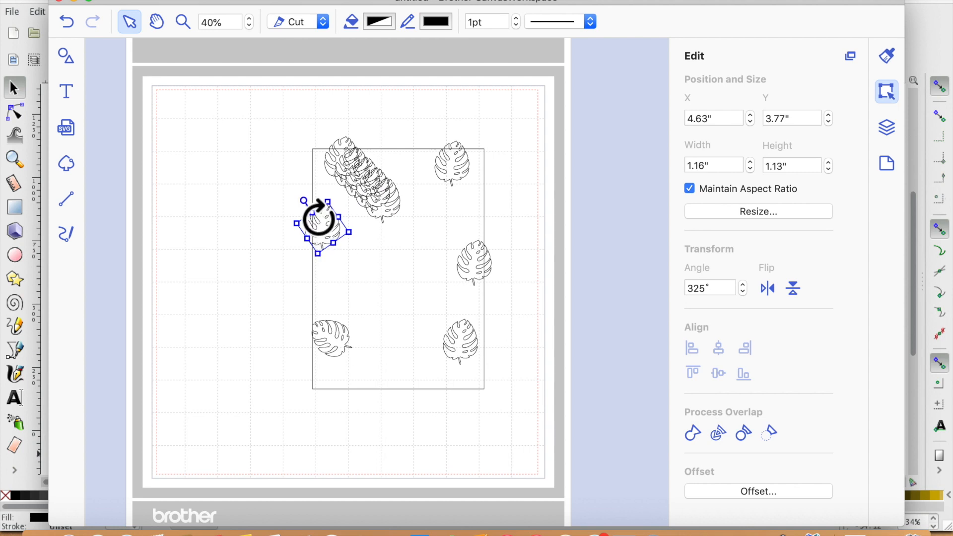
left_click_drag(319, 218, 314, 245)
left_click_drag(410, 222, 394, 409)
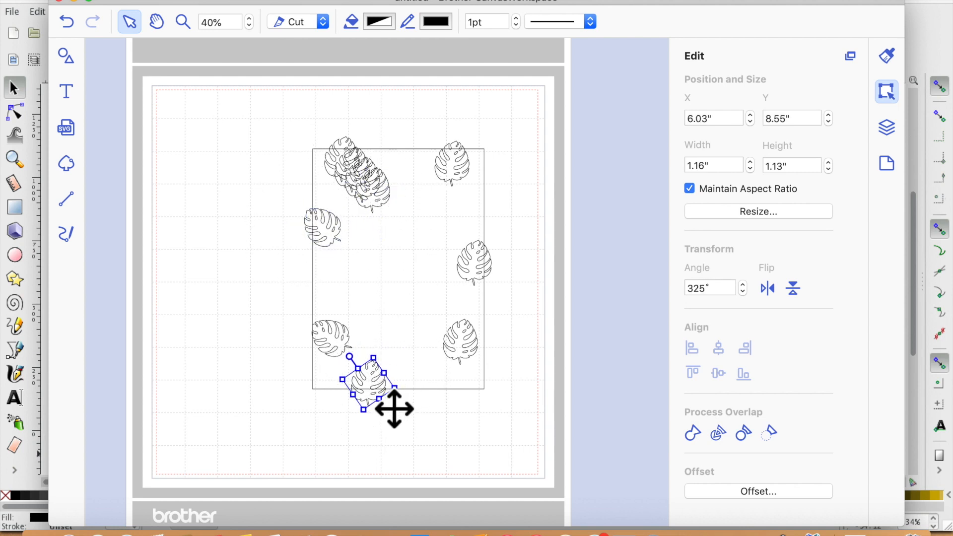
left_click_drag(399, 216, 404, 270)
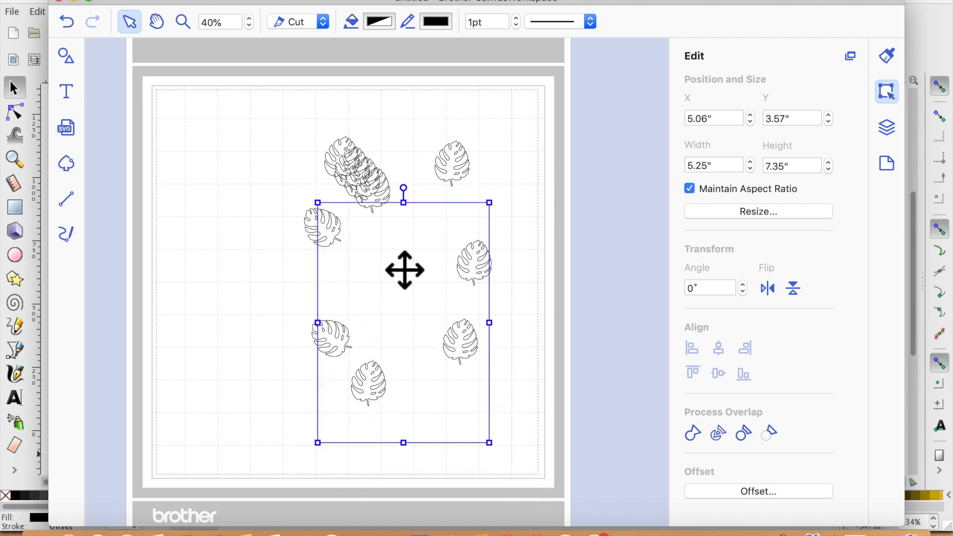
left_click(67, 22)
left_click_drag(387, 172, 368, 212)
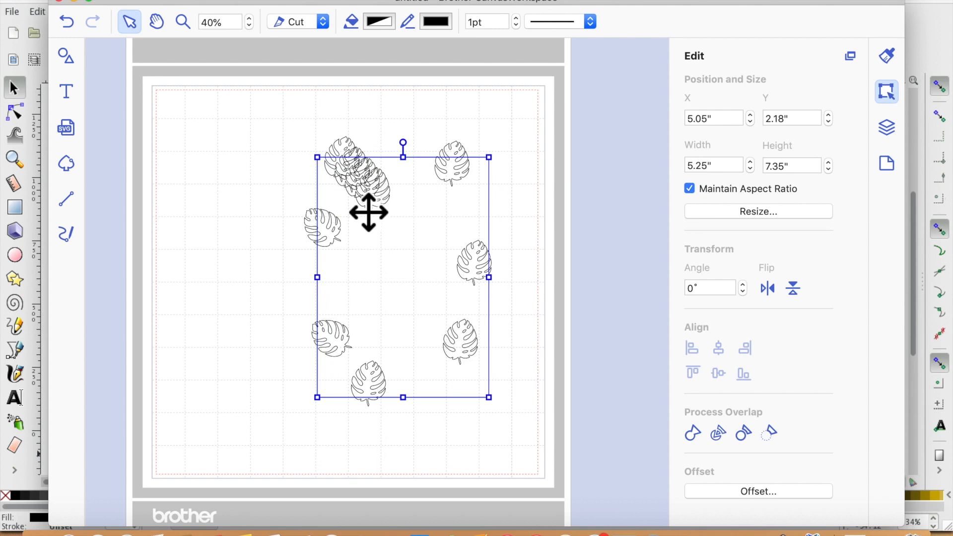
left_click(66, 22)
- Move one leaf copy to the mat's upper-left corner and another below the rectangle's bottom-right corner
left_click_drag(341, 141, 224, 105)
left_click_drag(370, 170, 465, 413)
left_click(269, 126)
left_click(393, 210)
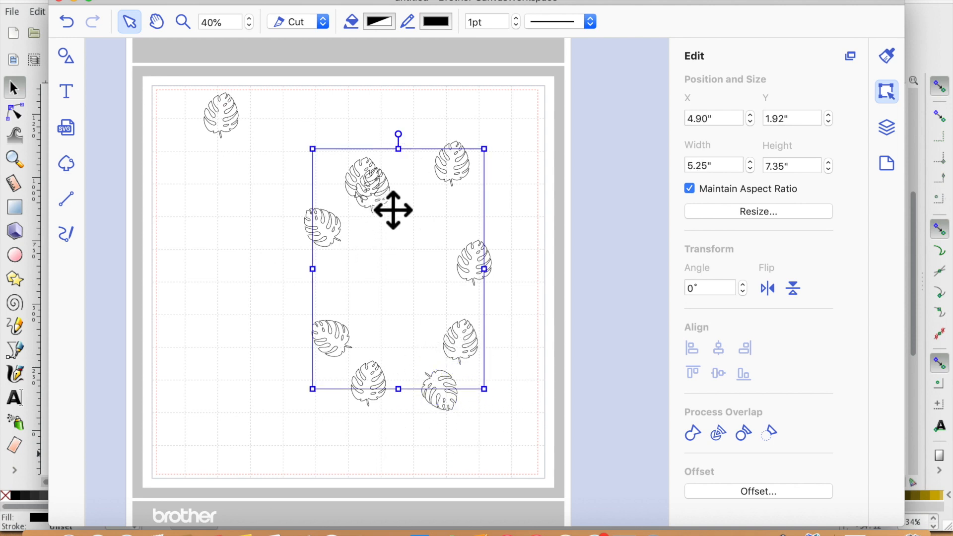
- Move the rectangle's layer to the bottom of the layer stack
left_click(888, 127)
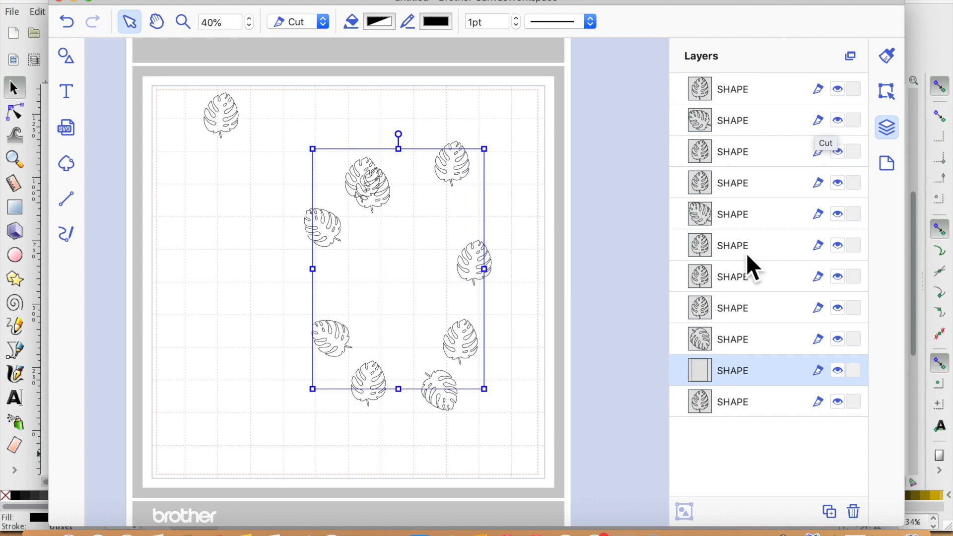
left_click_drag(769, 371, 773, 434)
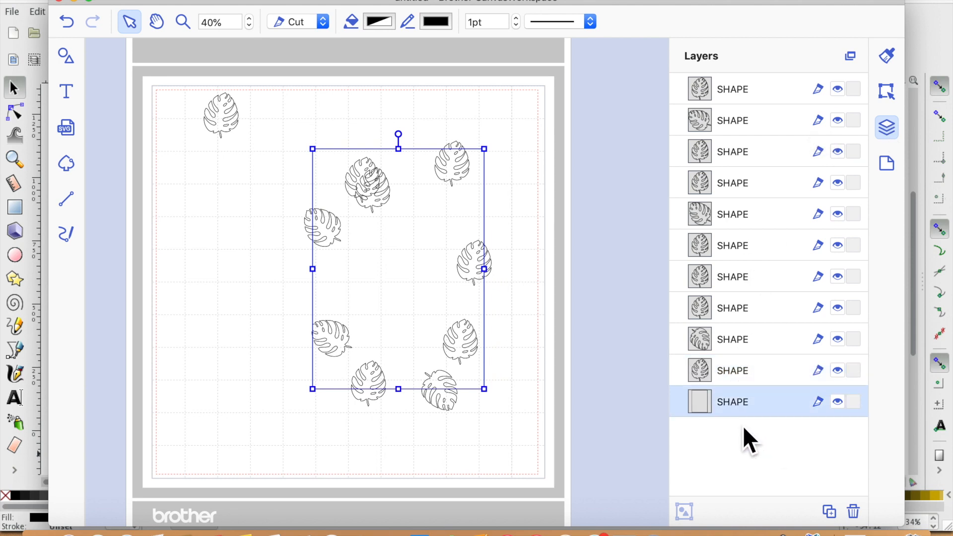
left_click(484, 86)
- Rearrange leaf copies along the rectangle's top-left corner and left side
left_click_drag(389, 212, 341, 170)
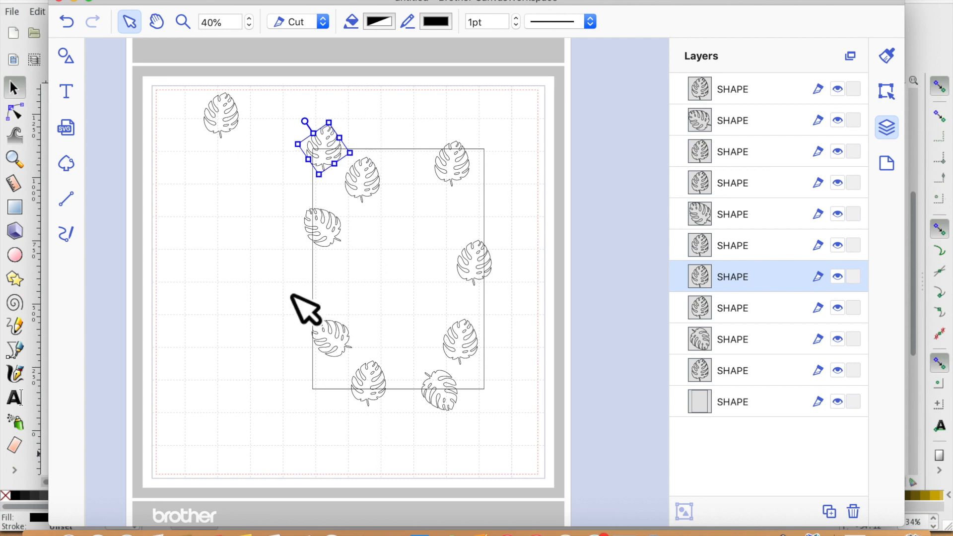
left_click_drag(239, 138, 318, 272)
left_click_drag(278, 328, 345, 293)
left_click(251, 382)
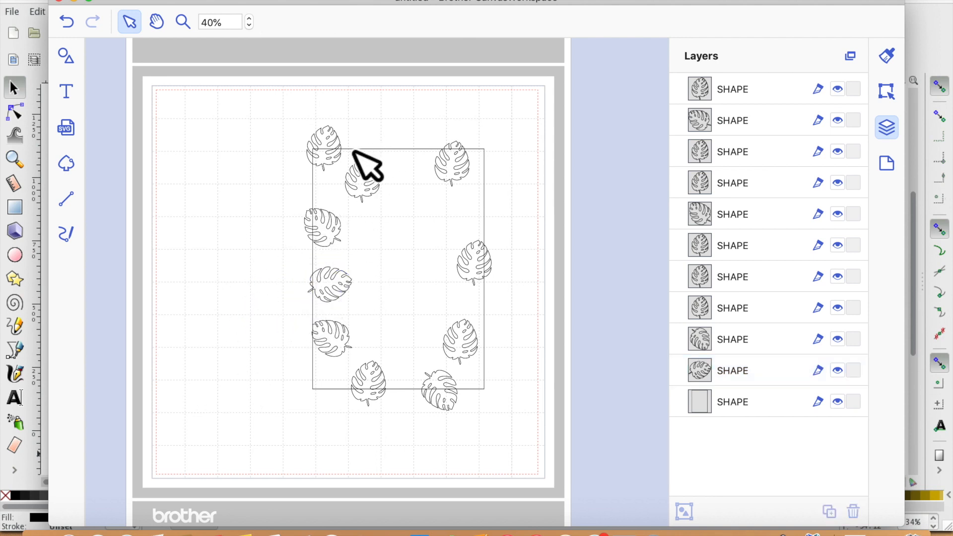
- Paste three more leaf copies and undo the accidental move of the rectangle
left_click(372, 189)
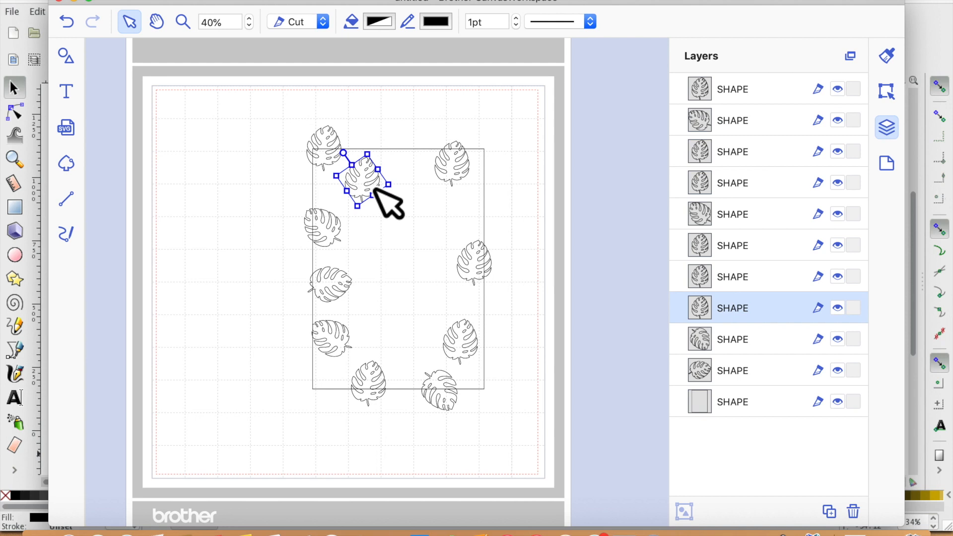
key("super+v")
key("super+v")
key("super+v")
left_click_drag(394, 207, 425, 166)
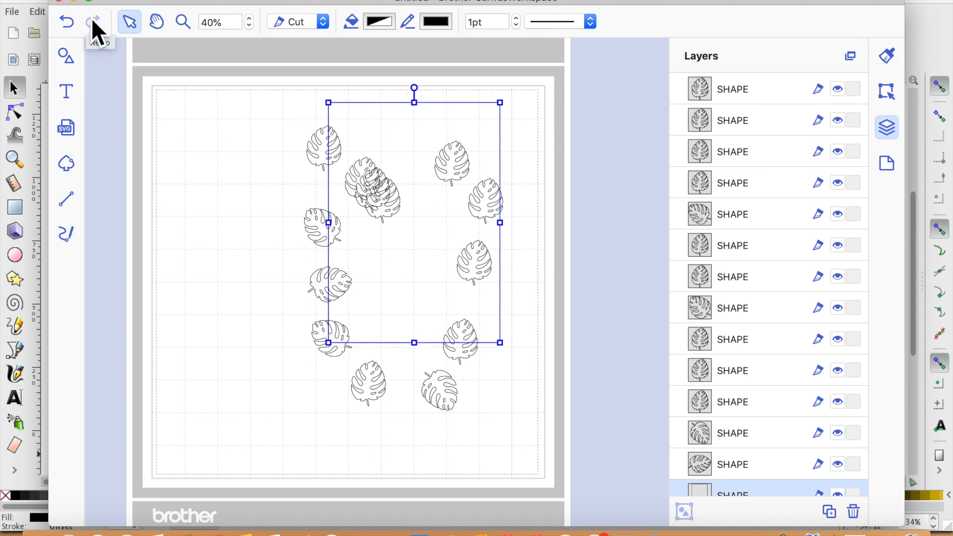
left_click(65, 27)
- Place the pasted leaves at the rectangle's bottom-left corner, top edge and bottom-right corner
left_click_drag(404, 216, 328, 410)
left_click_drag(391, 201, 416, 164)
left_click_drag(383, 125, 433, 138)
left_click_drag(401, 204, 524, 401)
left_click(486, 353)
left_click(482, 352)
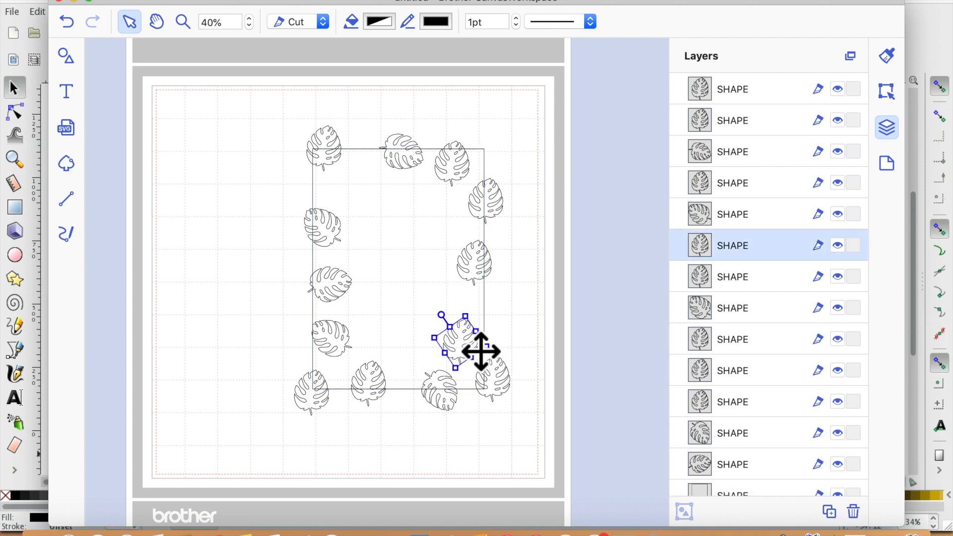
- Rotate a leaf and move it onto the rectangle's right side
left_click_drag(460, 332, 545, 324)
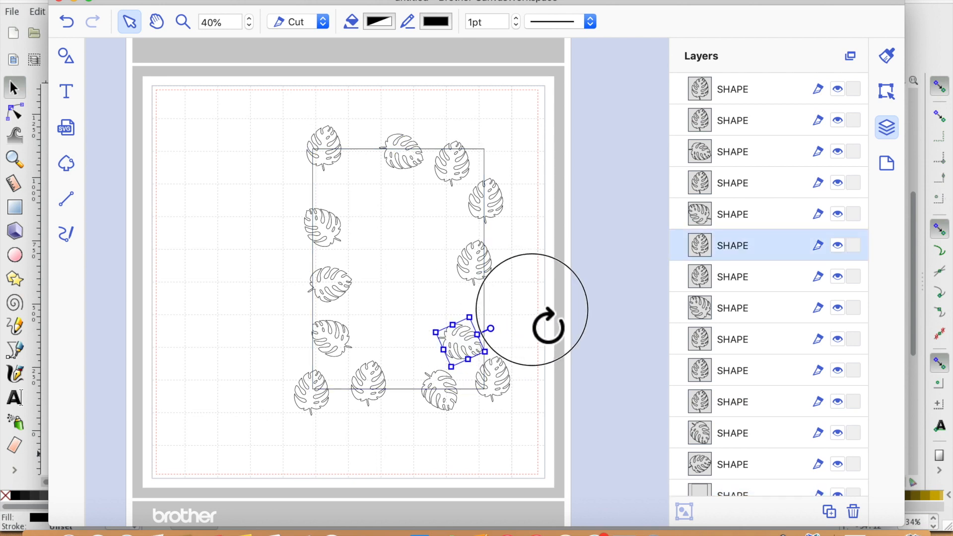
left_click(480, 354)
left_click_drag(480, 354, 506, 331)
- Adjust the leaves at the rectangle's top-left corner and along its top edge
left_click(328, 149)
left_click_drag(330, 153, 329, 184)
left_click_drag(419, 170, 386, 167)
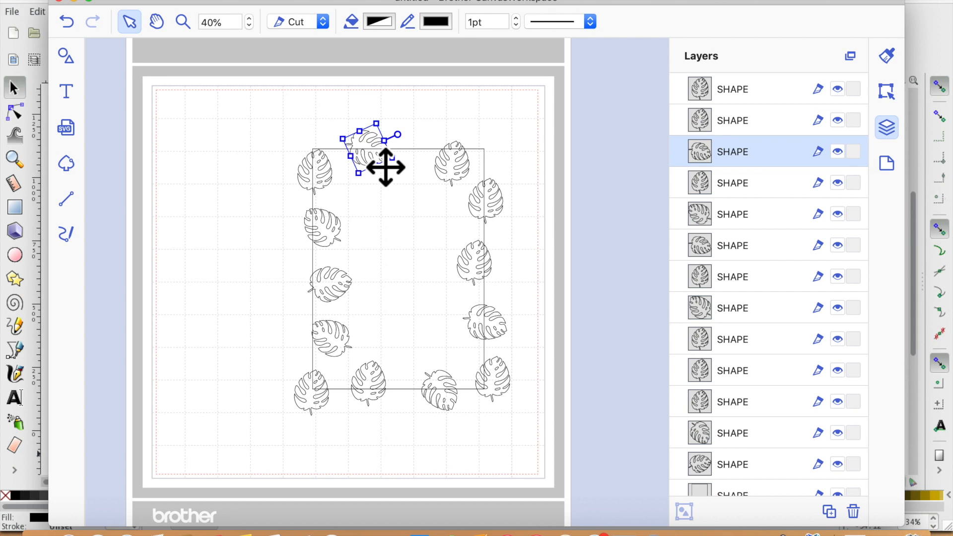
- Paste another leaf, flip it horizontally, and space the leaves evenly along the top edge
key("super+v")
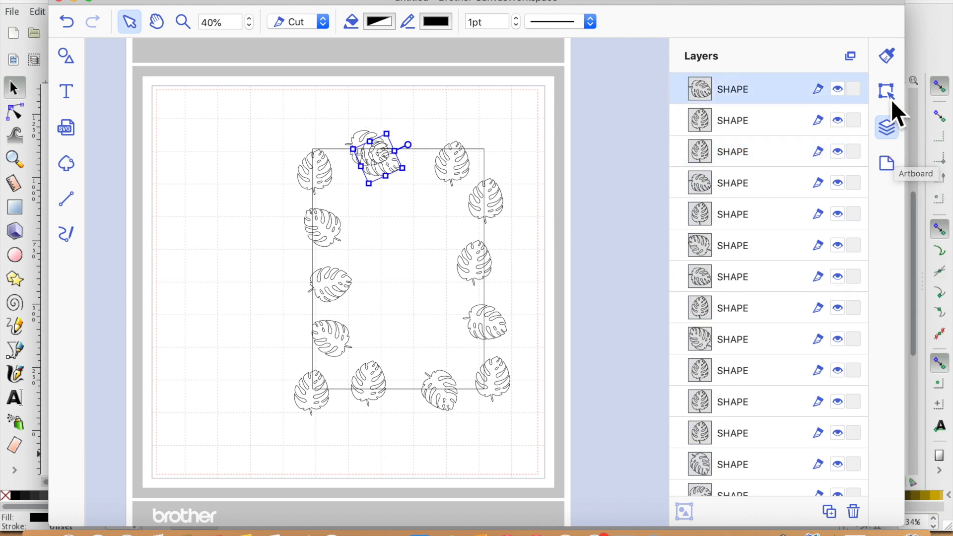
left_click(890, 98)
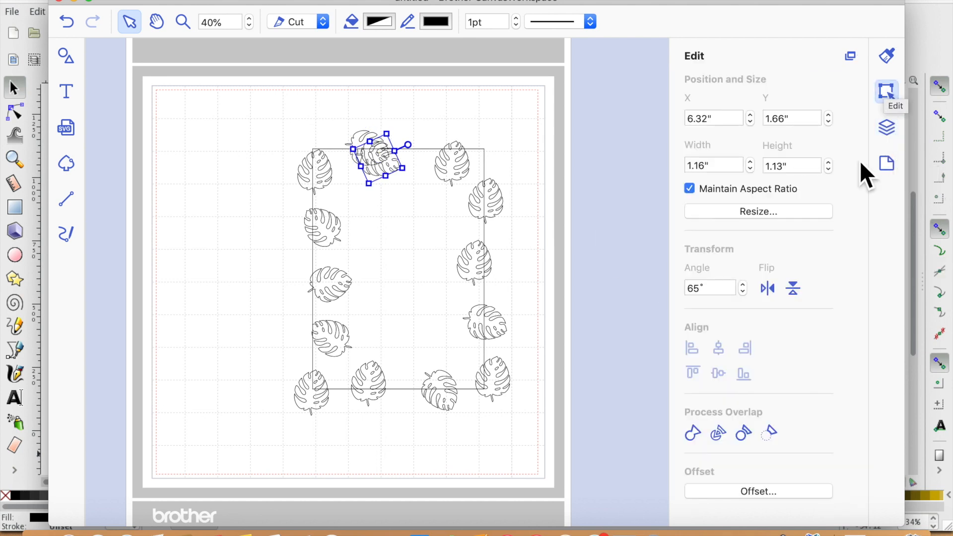
left_click(769, 288)
mouse_move(395, 187)
left_mouse_down()
mouse_move(434, 173)
mouse_move(379, 170)
mouse_move(377, 187)
left_mouse_up()
left_click_drag(464, 183, 477, 185)
left_click(382, 474)
- Review the leaf border by selecting all shapes and stepping through the layers list
left_click_drag(290, 116, 523, 424)
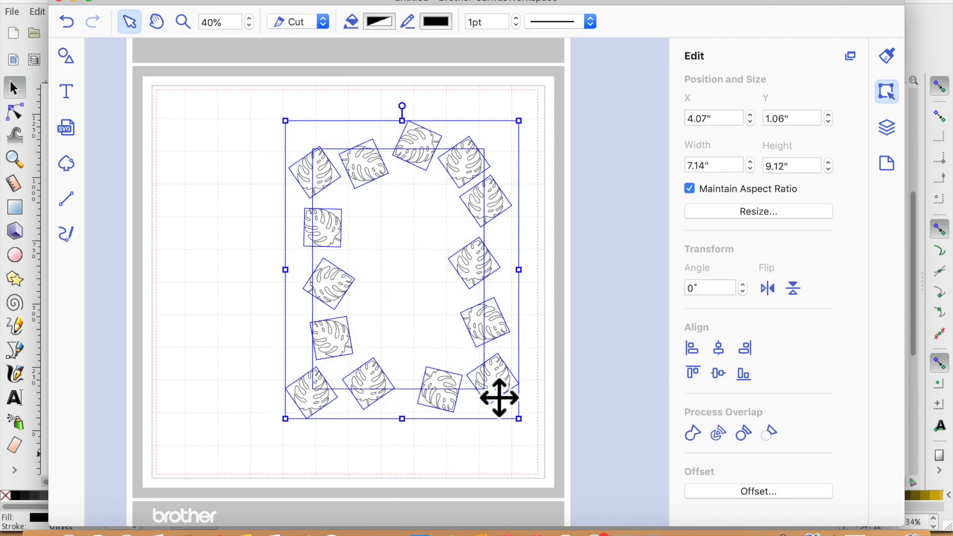
left_click(421, 452)
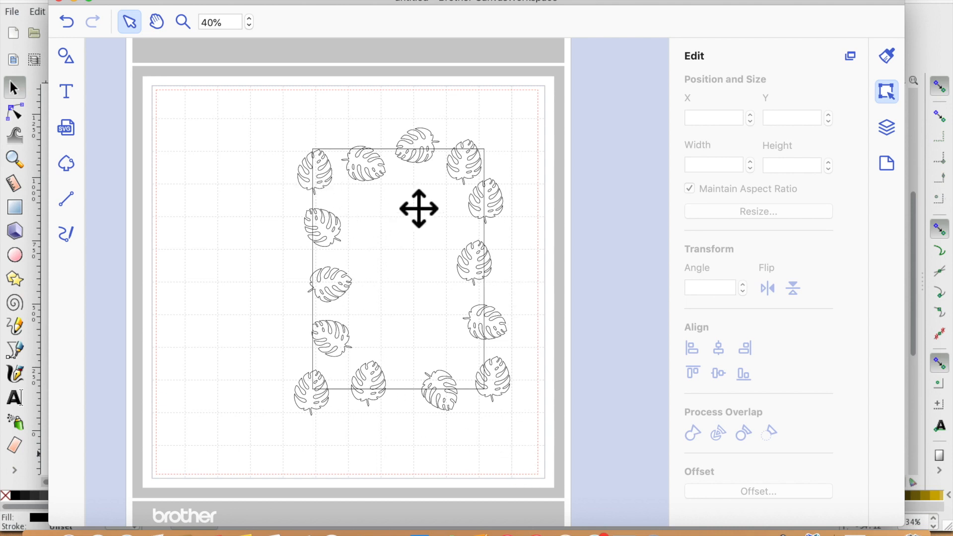
left_click(414, 265)
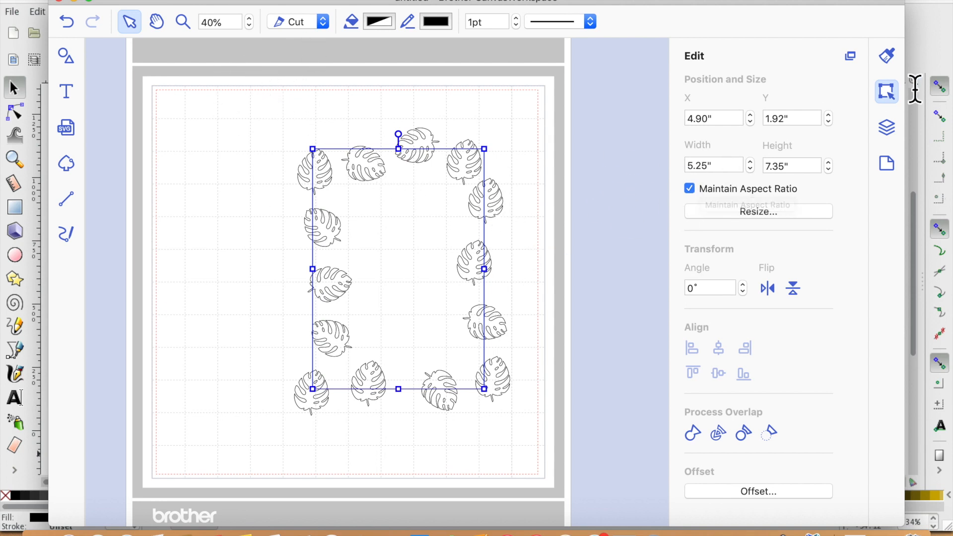
left_click(897, 131)
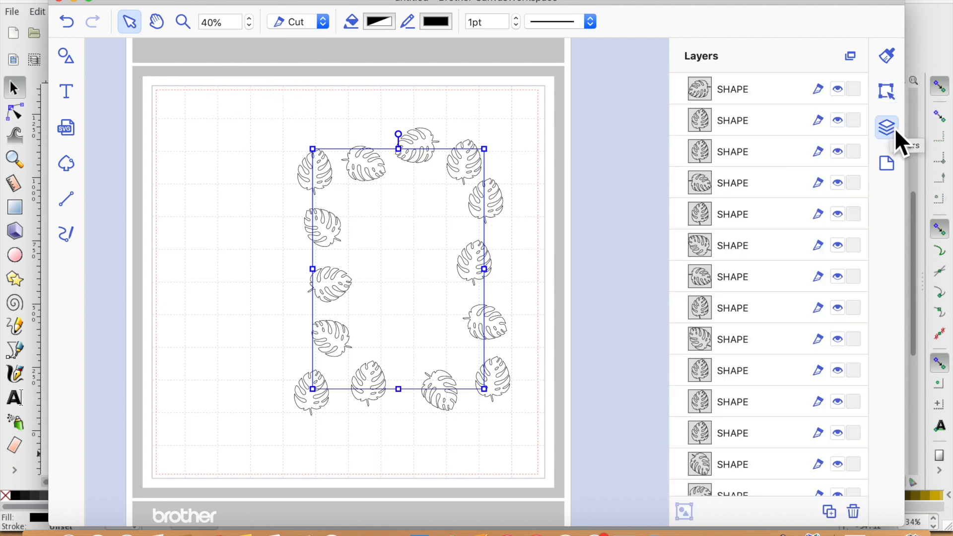
left_click(753, 98)
key("Down")
key("Down")
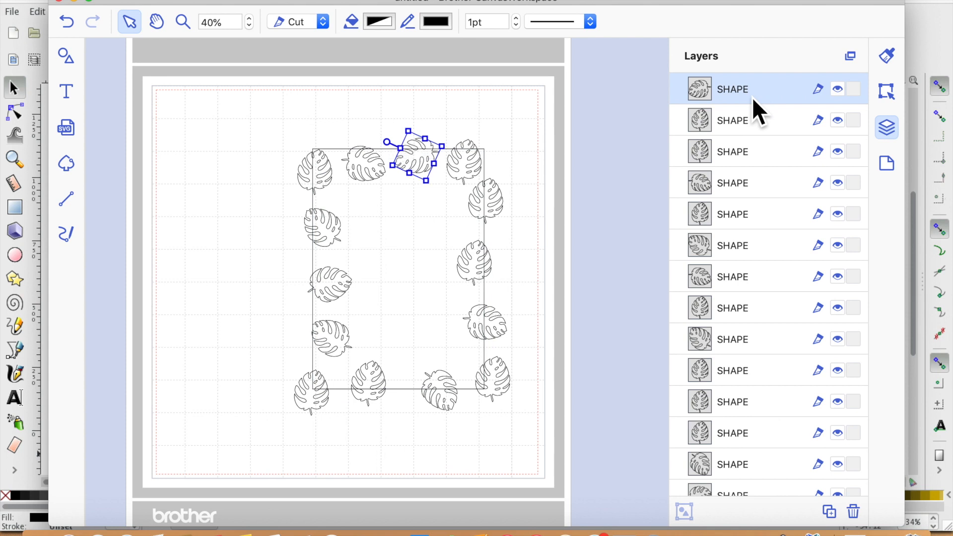
- Step through the leaf layers one by one in the layers list to check each leaf shape
left_click(767, 127, "shift")
left_click(769, 154, "shift")
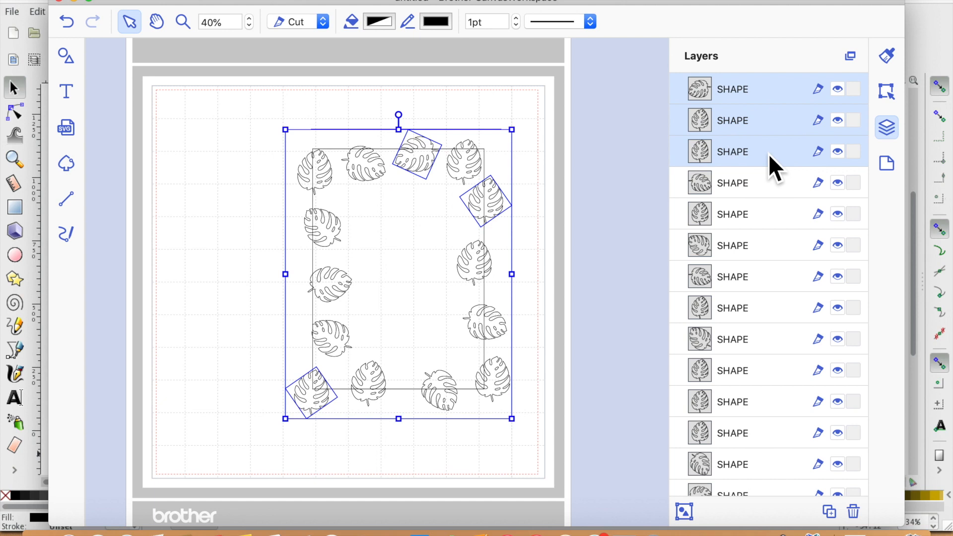
left_click(764, 184, "shift")
left_click(767, 246, "shift")
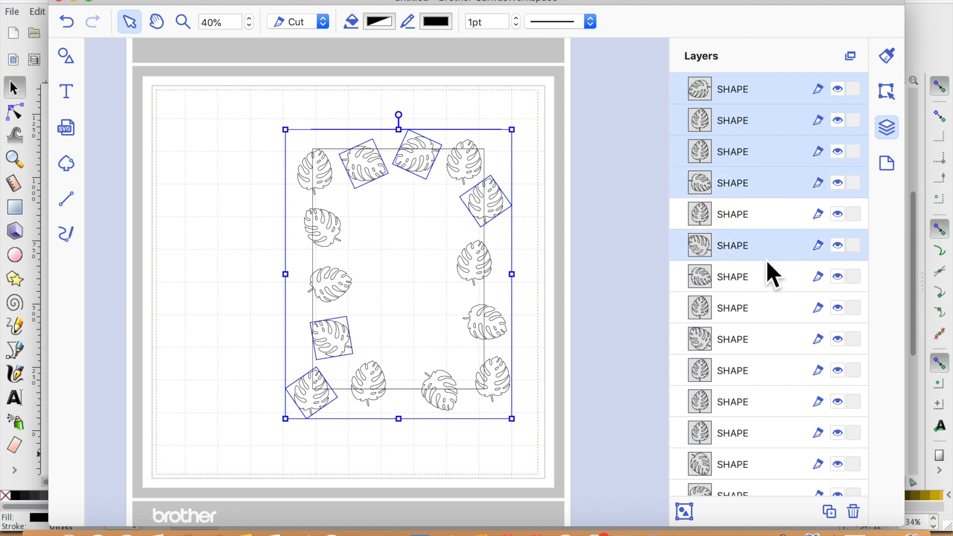
left_click(758, 218, "shift")
left_click(778, 281, "shift")
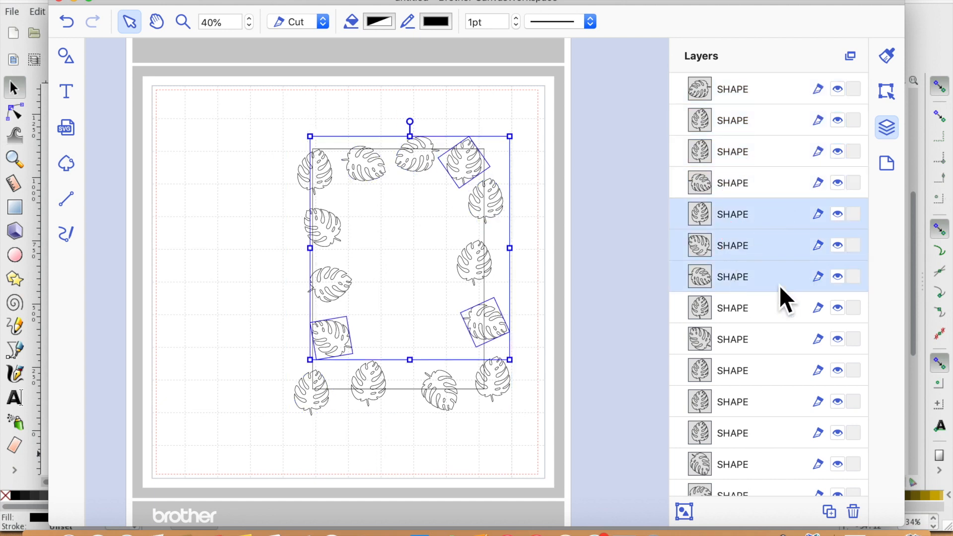
left_click(774, 88)
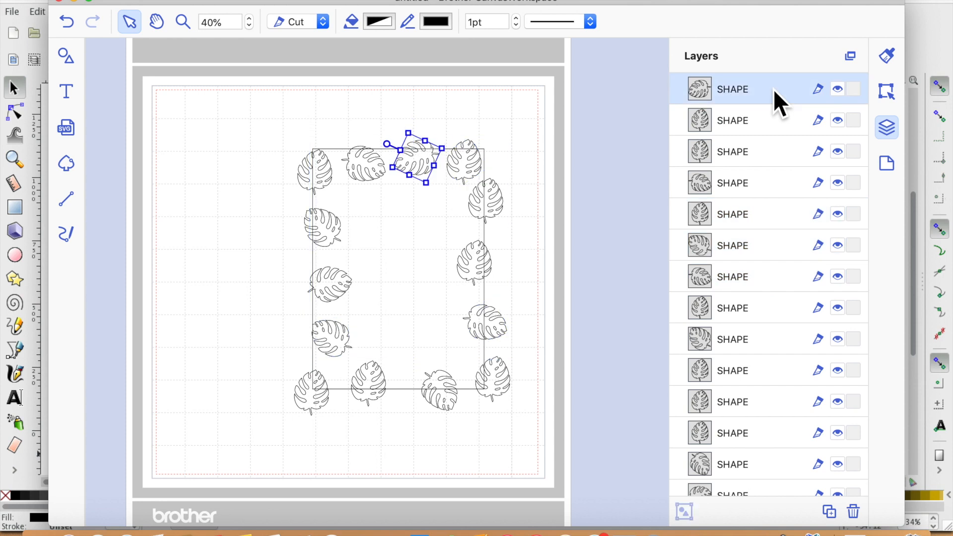
right_click(776, 124)
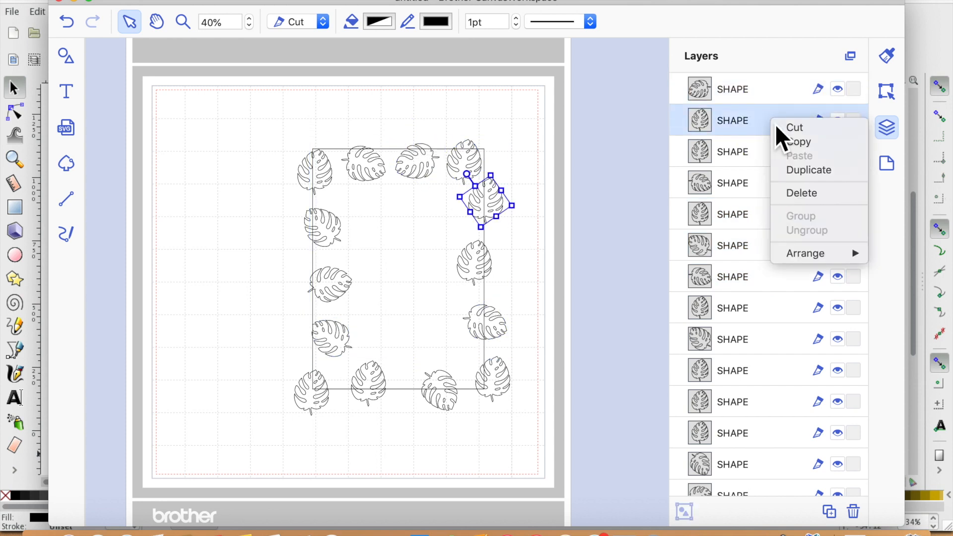
left_click(766, 95)
left_click(759, 87)
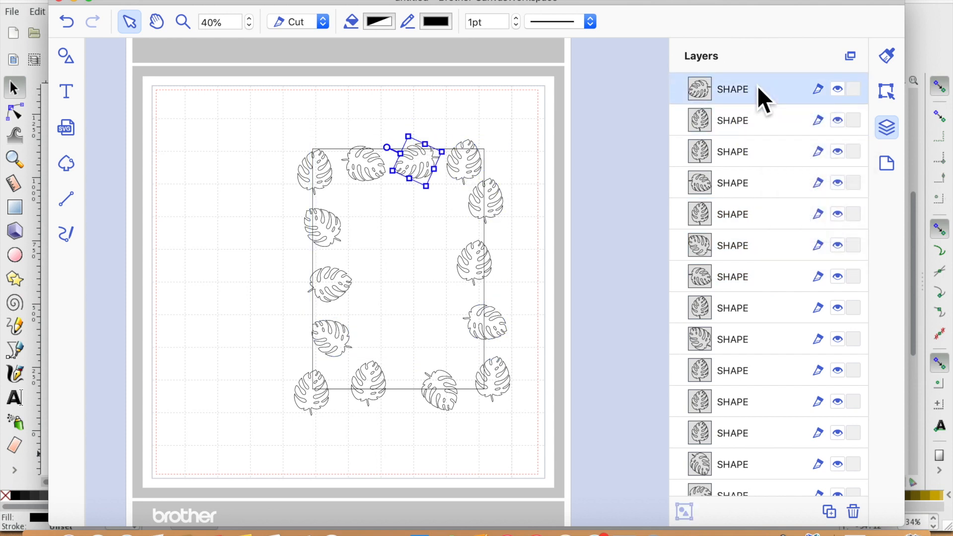
- Select all the leaf layers and switch their operation from Cut to Draw, then deselect them
left_click_drag(758, 86, 758, 285)
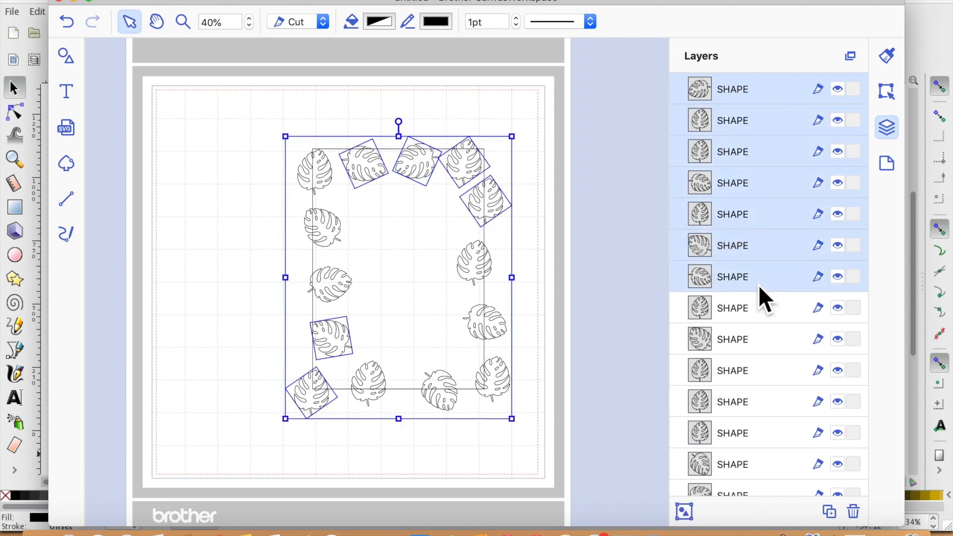
mouse_move(759, 327)
left_mouse_down()
mouse_move(759, 318)
mouse_move(746, 476)
mouse_move(746, 449)
left_mouse_up()
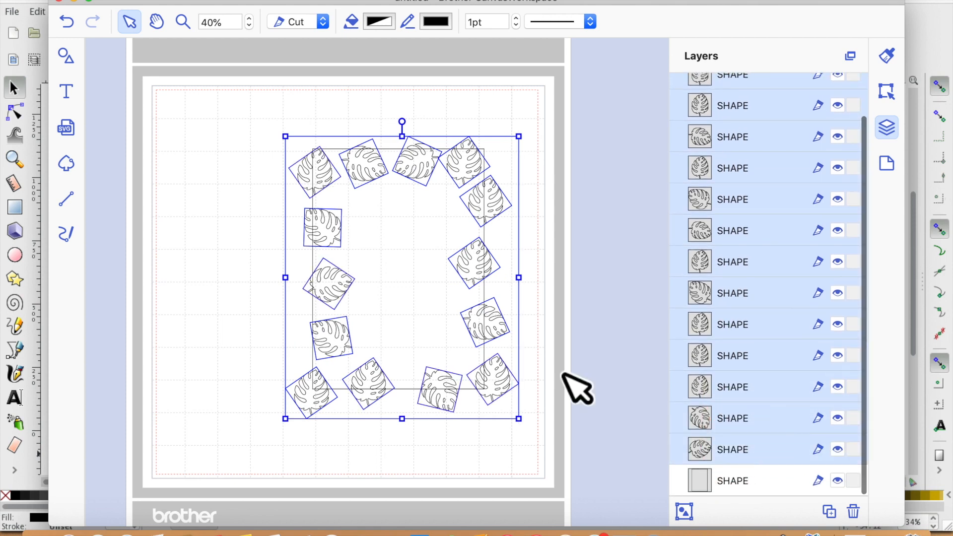
left_click(320, 22)
left_click(313, 39)
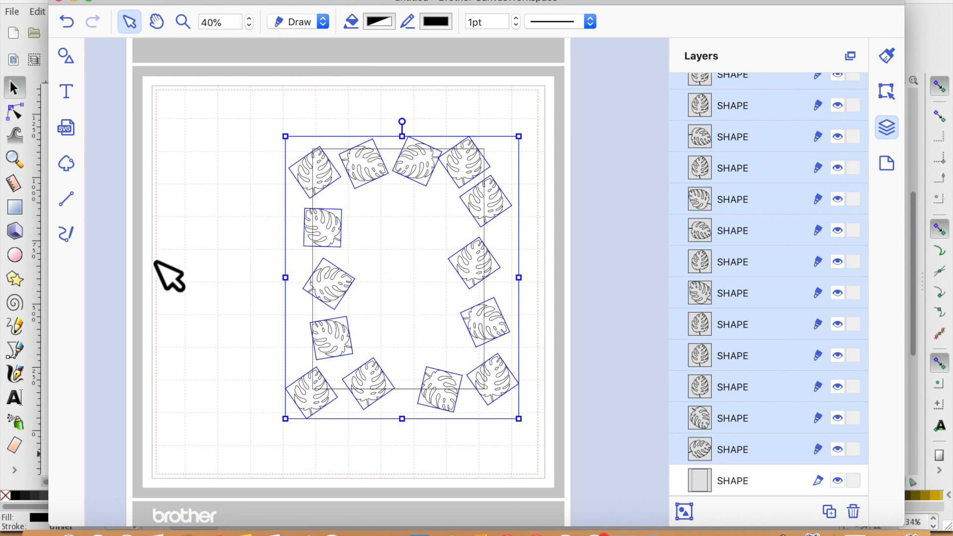
left_click(160, 345)
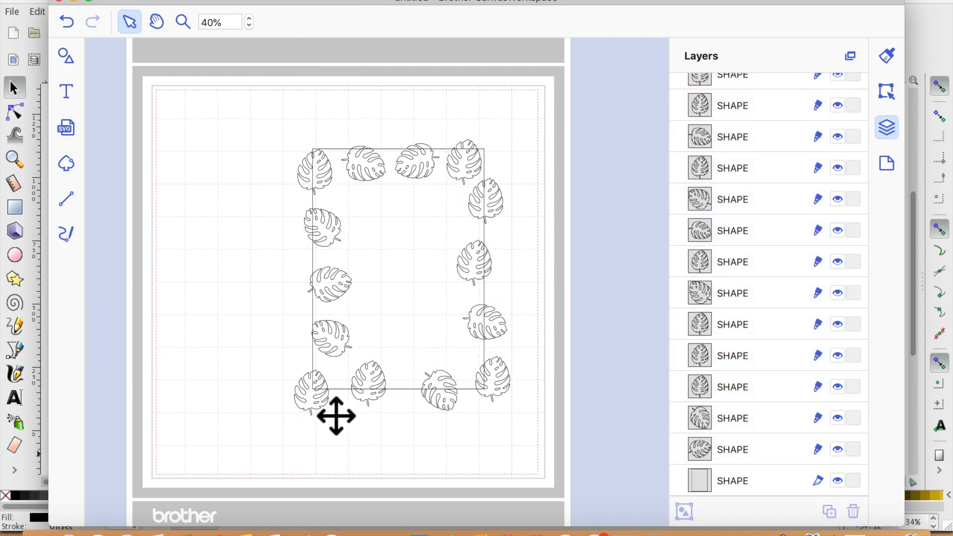
- Nudge the bottom-left leaf slightly onto the rectangle's corner, then select the rectangle
left_click(298, 380)
left_click_drag(310, 385, 328, 413)
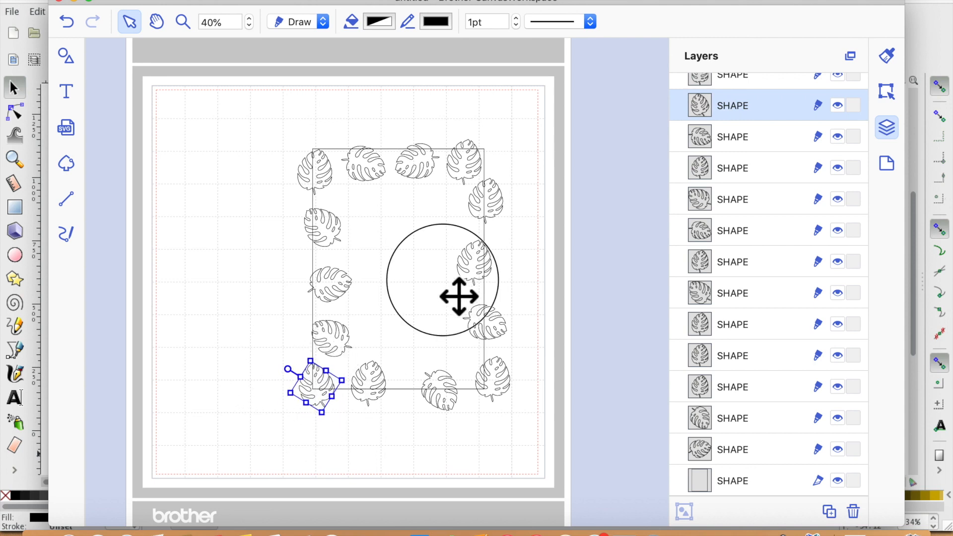
left_click(458, 297)
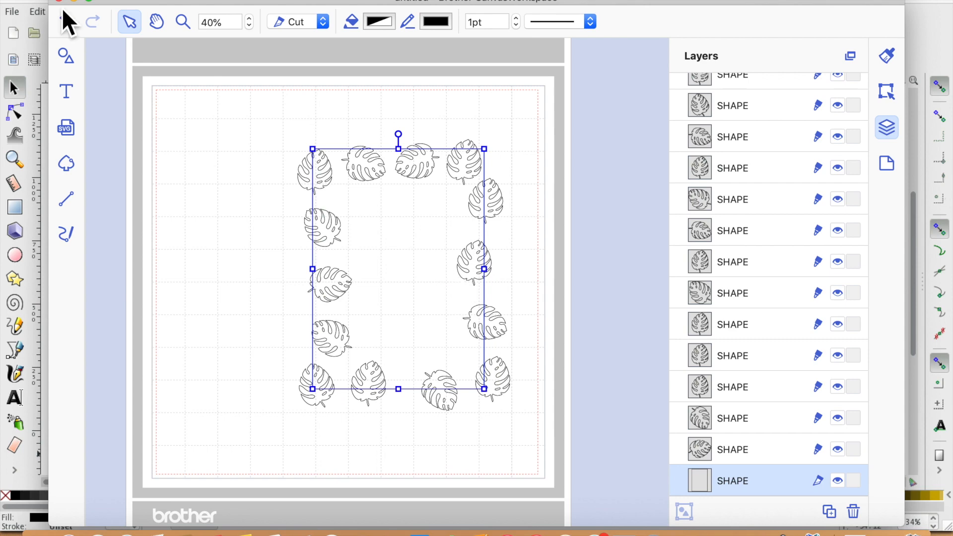
- Save the leaf-border project under the name backing paper
left_click(228, 2)
left_click(211, 47)
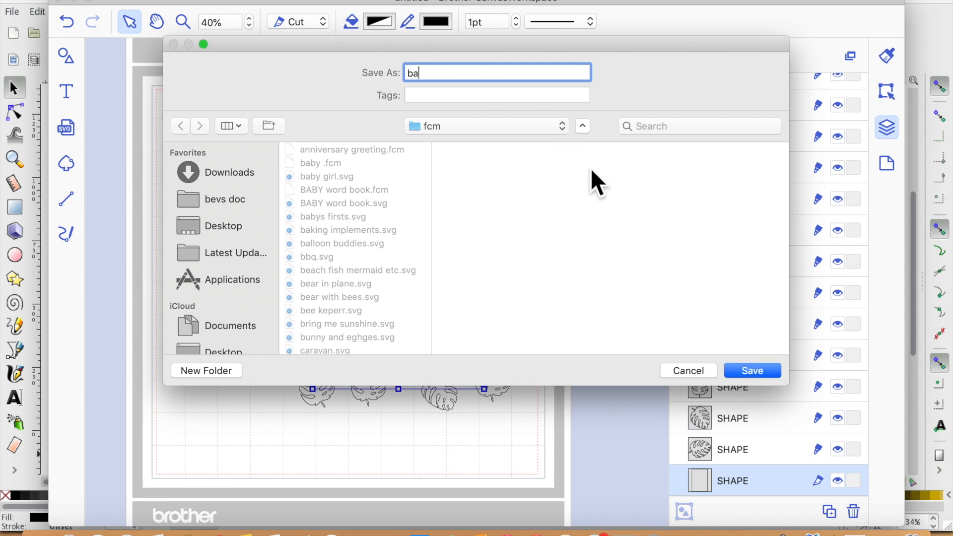
type("ba")
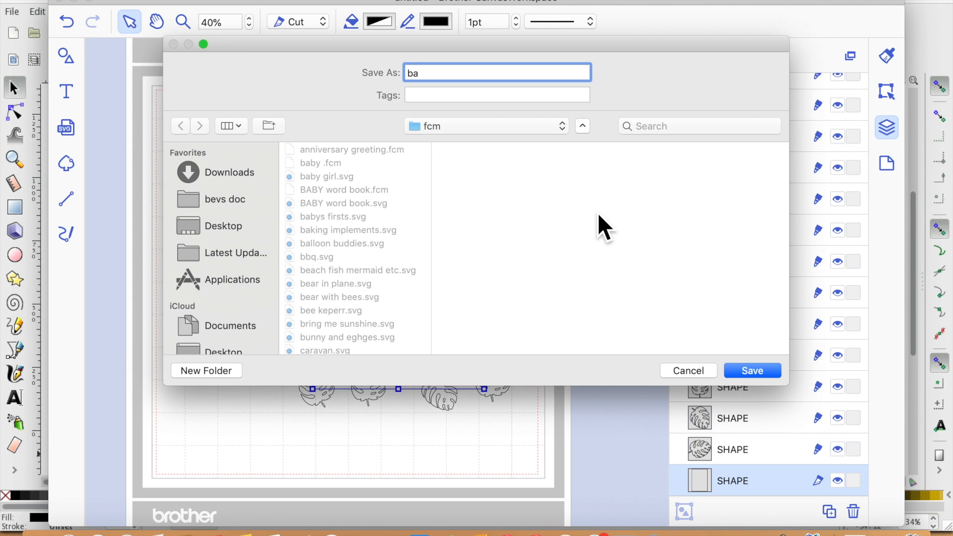
type("cking paper")
key("Return")
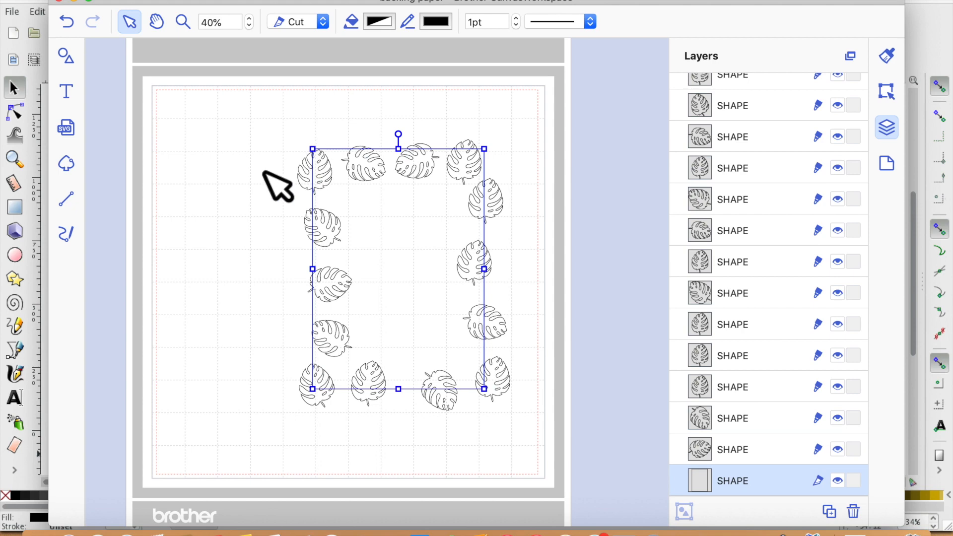
- Start a new blank project
left_click_drag(250, 114, 467, 261)
left_click(186, 2)
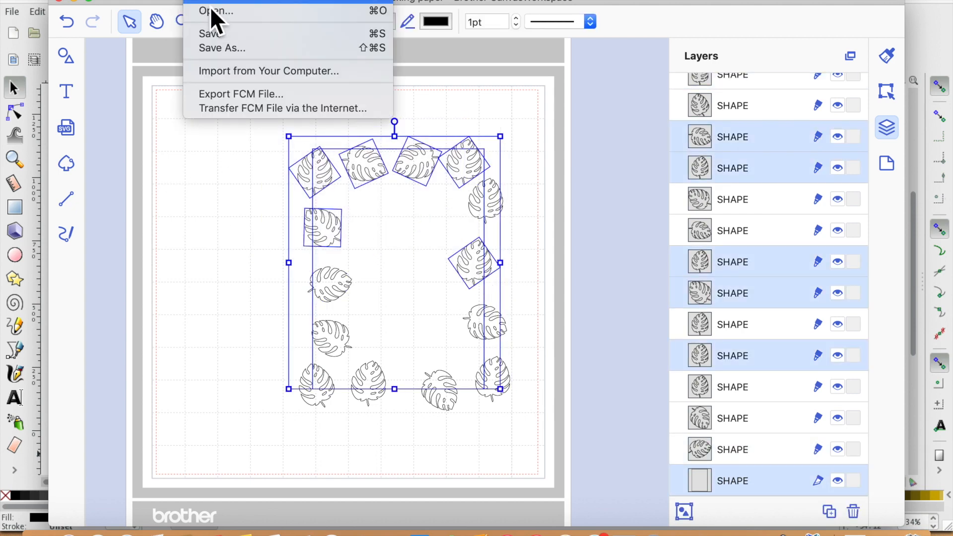
left_click(214, 17)
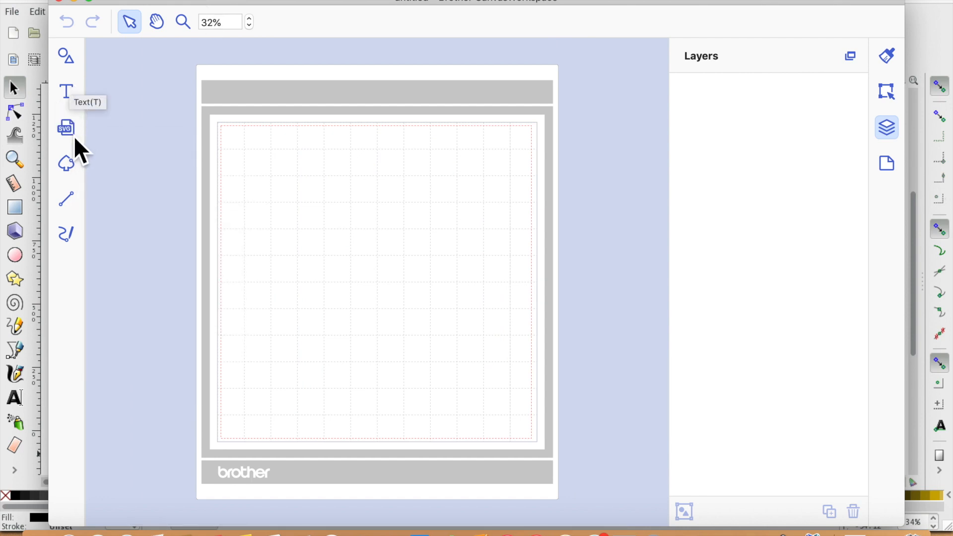
- Add a plain circle from the Shapes library onto the mat
left_click(67, 62)
scroll(193, 327, "down", 10)
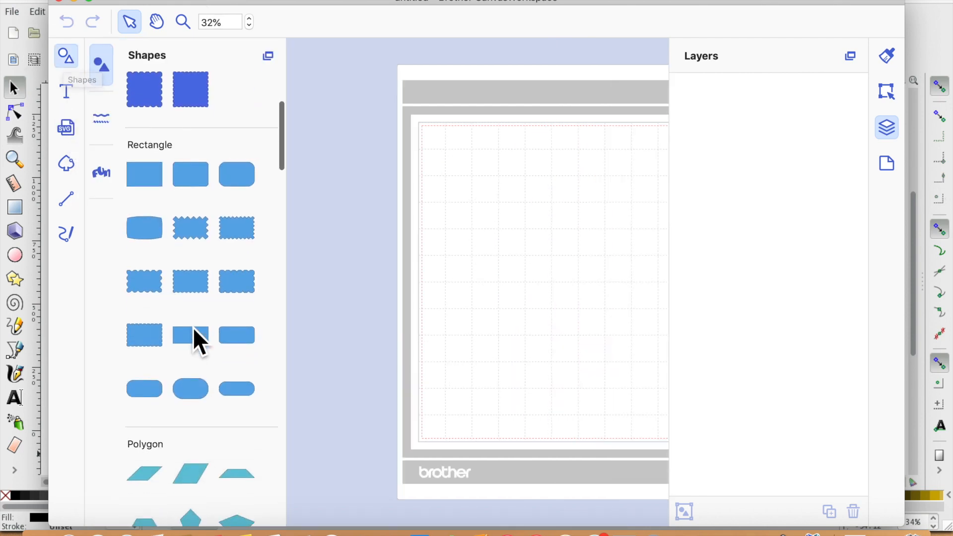
scroll(192, 326, "down", 6)
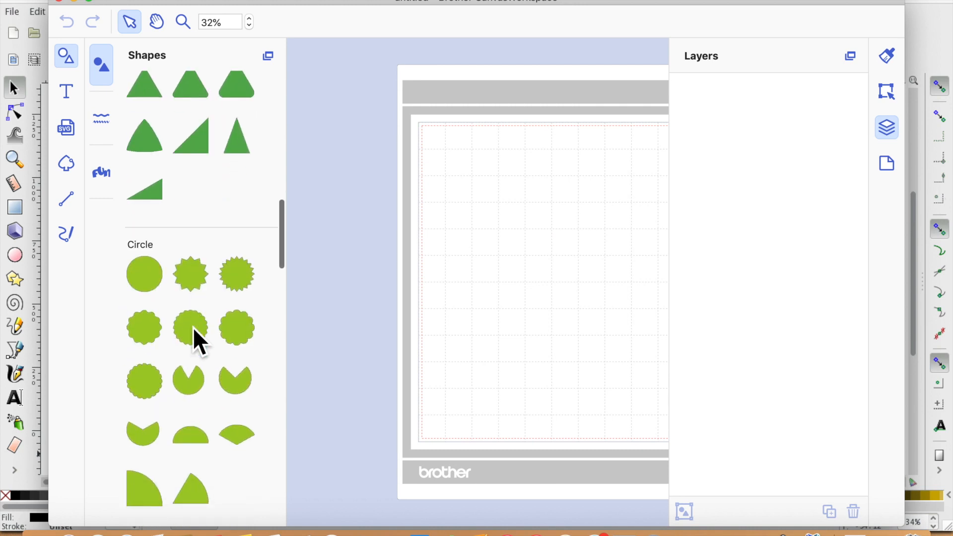
left_click_drag(145, 282, 535, 272)
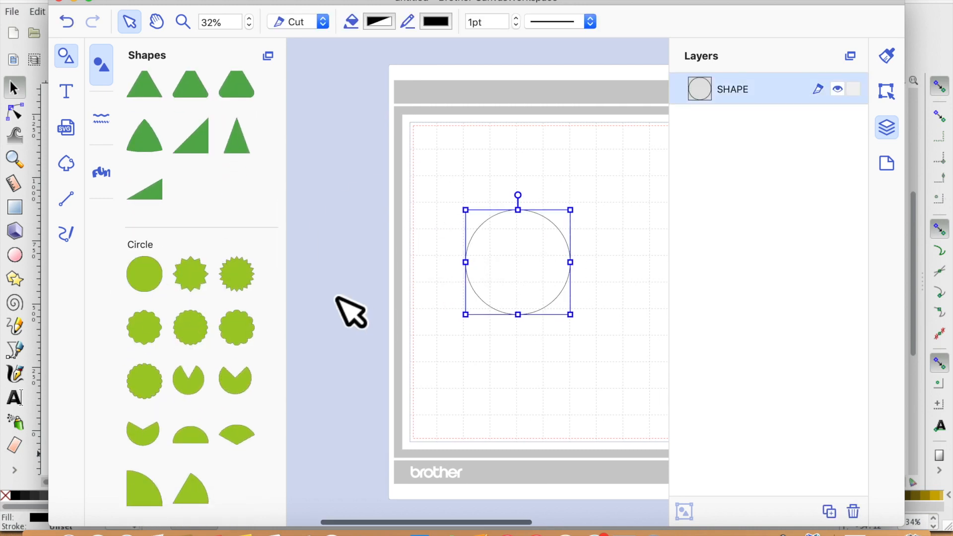
- Duplicate the circle several times to make a stack of copies
left_click(67, 56)
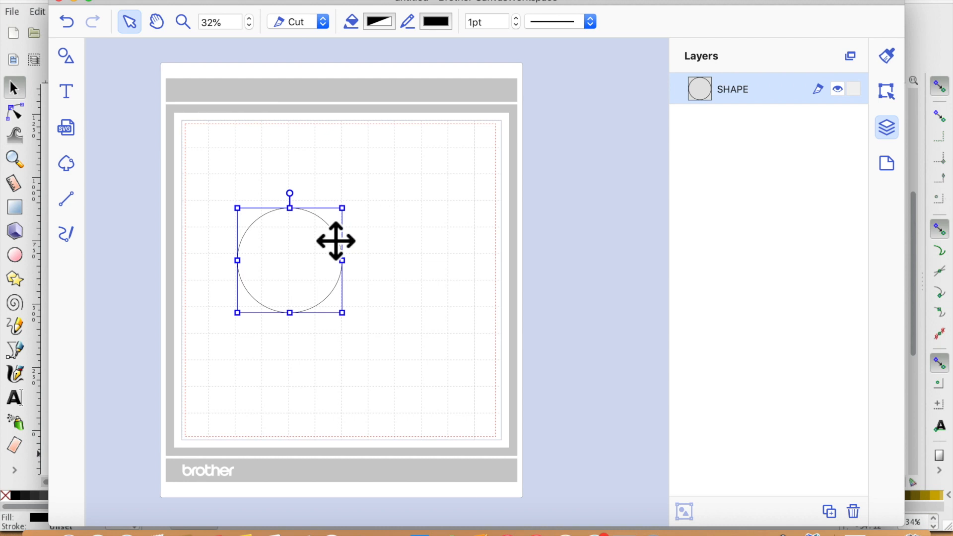
double_click(287, 289)
left_click(303, 395)
left_click(284, 252)
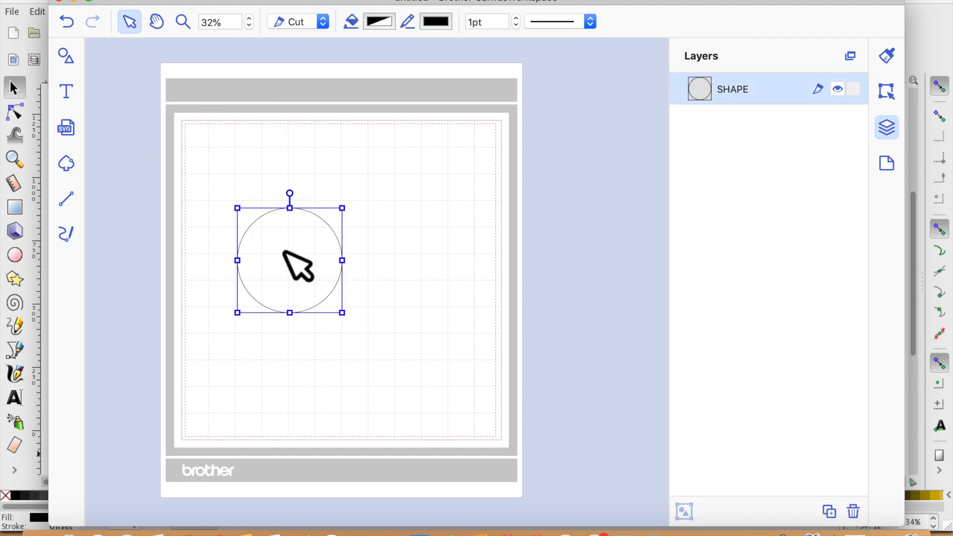
key("super+d")
key("super+d")
key("super+d")
key("super+d")
key("super+d")
key("super+d")
key("super+d")
key("super+d")
key("super+d")
key("super+d")
key("super+d")
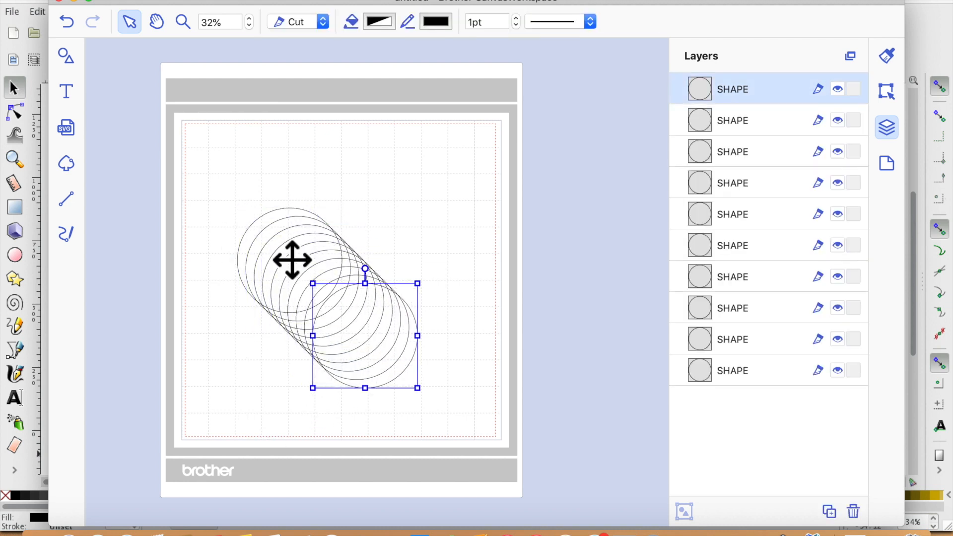
- Move circles up to the mat's top-left edge and resize them into a row of varying sizes
left_click_drag(402, 387, 488, 190)
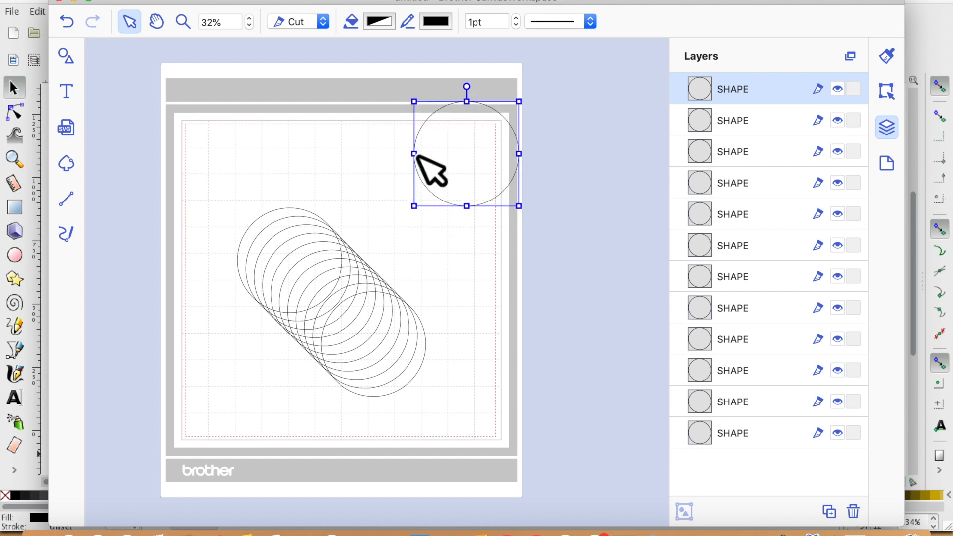
left_click_drag(455, 162, 291, 165)
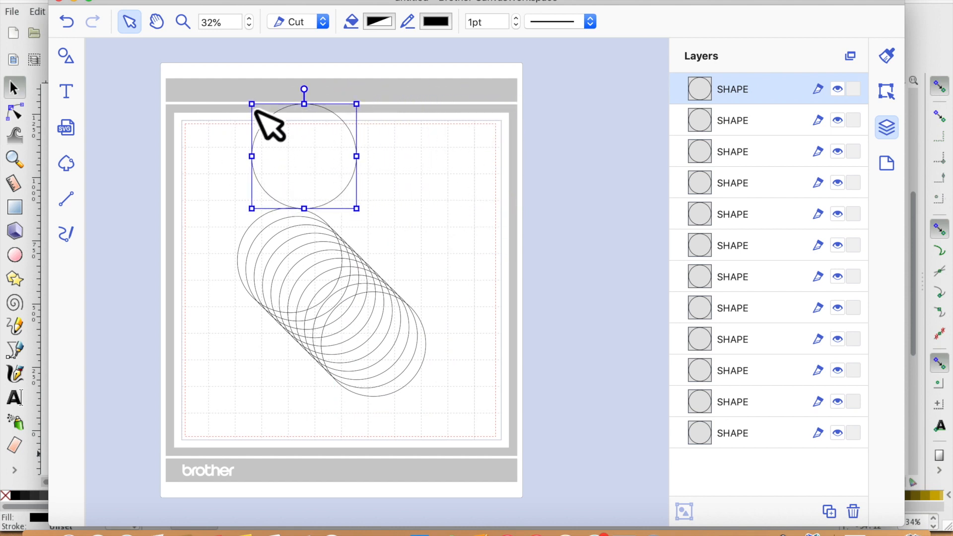
left_click_drag(268, 120, 312, 152)
left_click_drag(331, 184, 262, 170)
left_click_drag(304, 247, 424, 218)
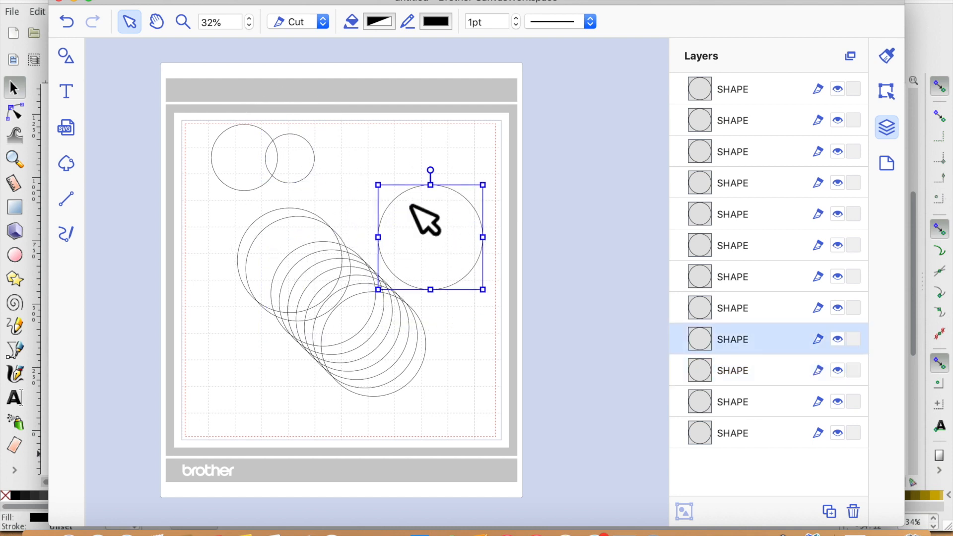
left_click(305, 170)
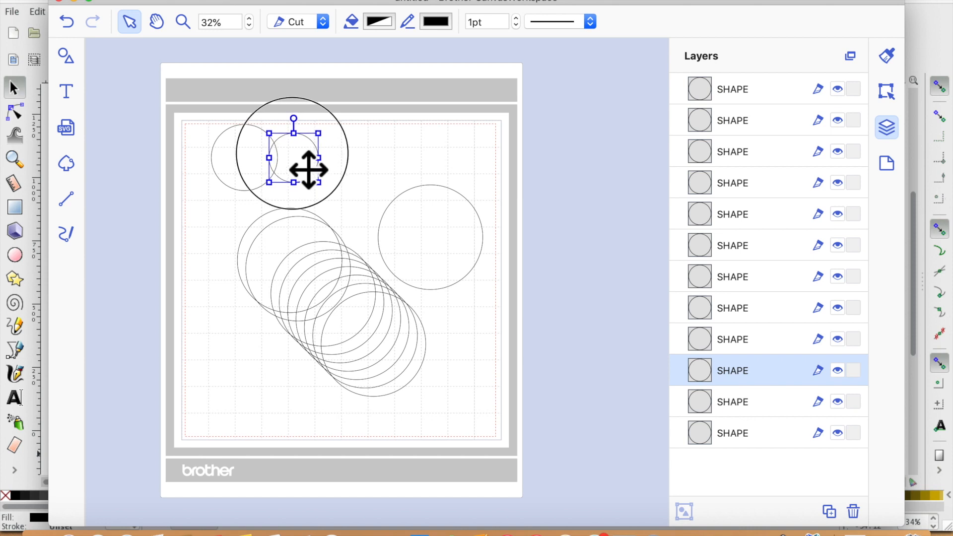
- Continue the top row with more resized circles reaching across to the mat's right edge
left_click(439, 240)
left_click_drag(395, 202, 347, 174)
left_click_drag(314, 284, 363, 164)
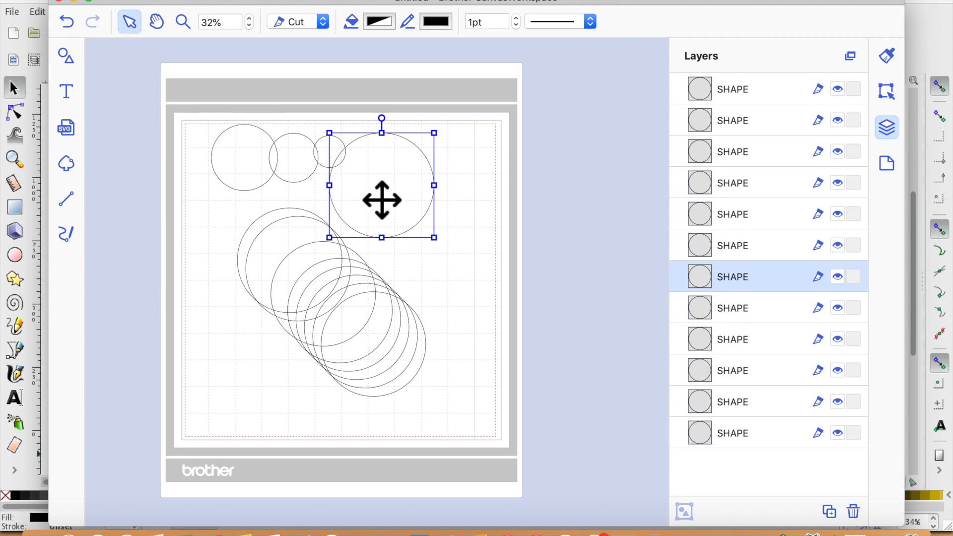
left_click_drag(451, 254, 420, 213)
left_click_drag(305, 299, 425, 193)
left_click_drag(481, 238, 466, 184)
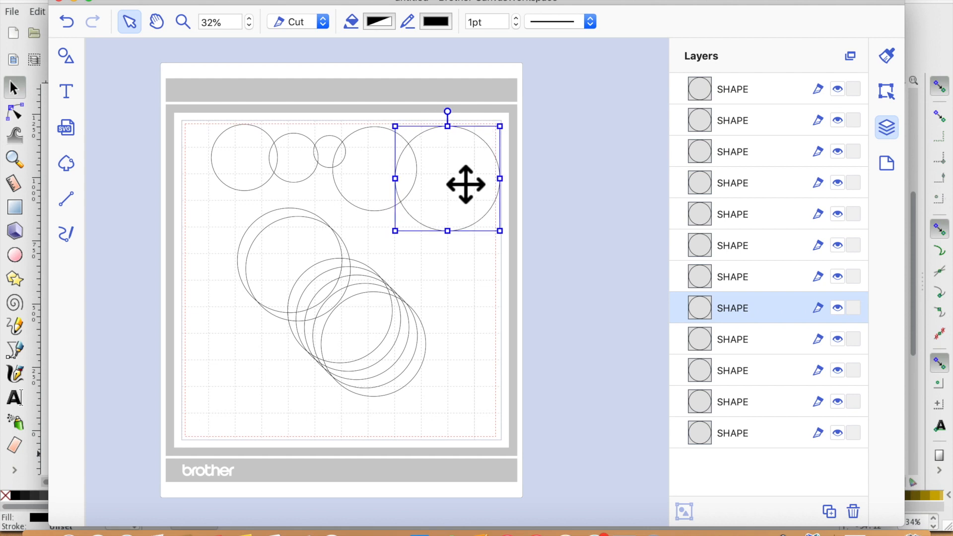
- Move the remaining stacked circles lower down the mat
left_click(486, 258)
left_click_drag(251, 223, 290, 323)
left_click(491, 376)
left_click_drag(326, 250, 342, 363)
- Select the top row of circles and weld them into one scalloped shape
left_click_drag(204, 111, 511, 238)
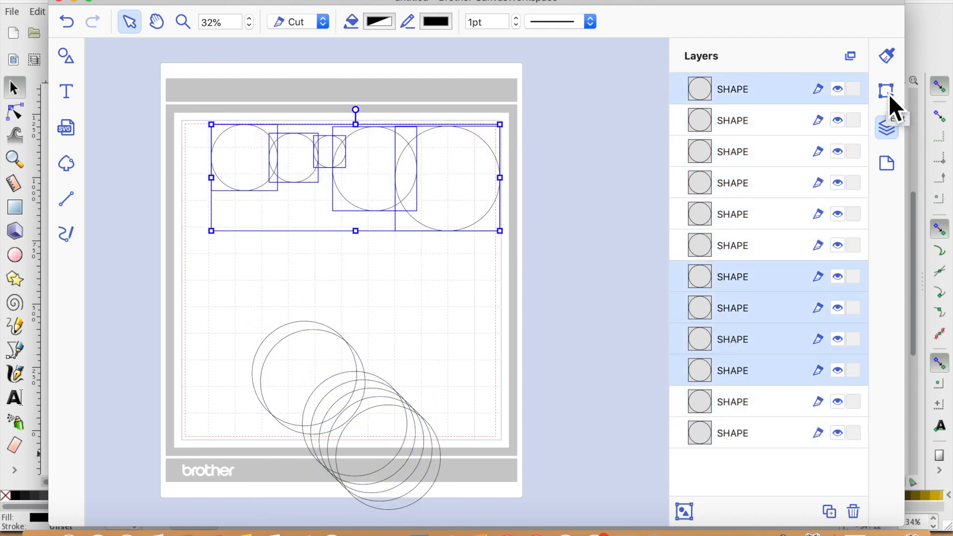
left_click(887, 89)
left_click(698, 438)
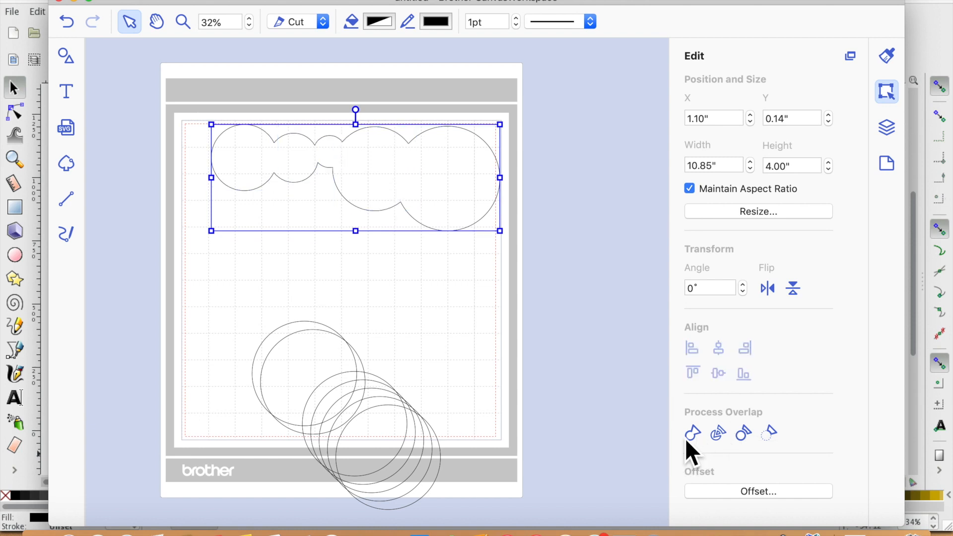
- Shrink a circle to about 2 in and place it below the left end of the scalloped top
left_click(444, 318)
left_click_drag(314, 381, 254, 270)
left_click_drag(214, 337, 268, 223)
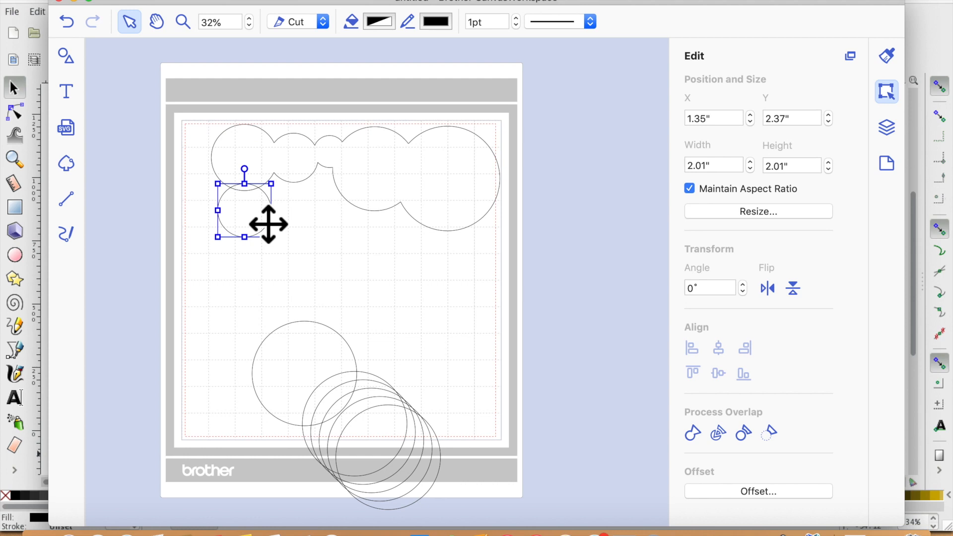
- Spread the remaining circles around the mat edges and place a small circle of about 1.18 in on the left side
left_click(312, 382)
left_click_drag(253, 321, 326, 375)
left_click_drag(342, 411, 511, 372)
left_click_drag(388, 457, 254, 435)
left_click_drag(334, 425, 156, 469)
left_click(360, 423)
left_click_drag(360, 423, 248, 260)
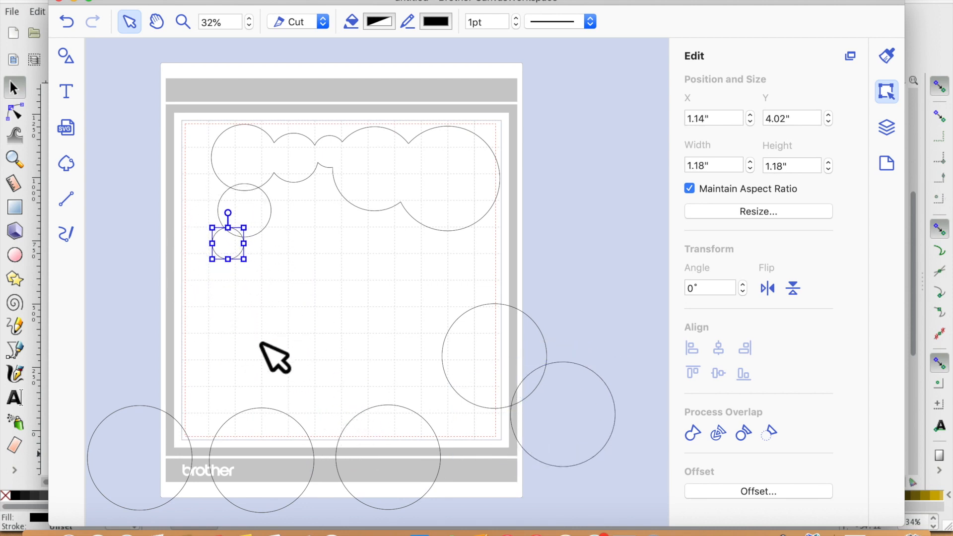
- Duplicate the small circle three times and stack the copies down the left side
key("super+d")
key("super+d")
key("super+d")
left_click_drag(274, 284, 319, 281)
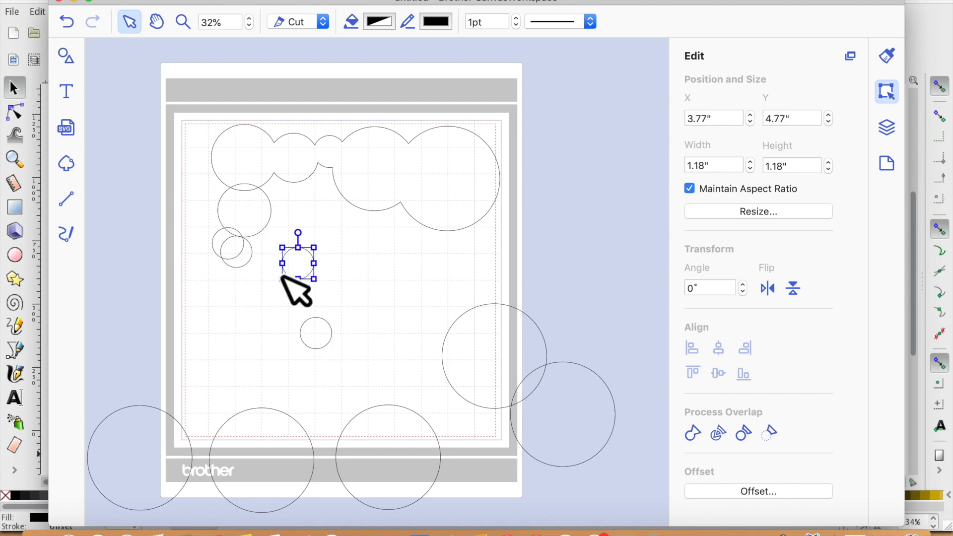
left_click_drag(260, 272, 251, 320)
left_click(326, 346)
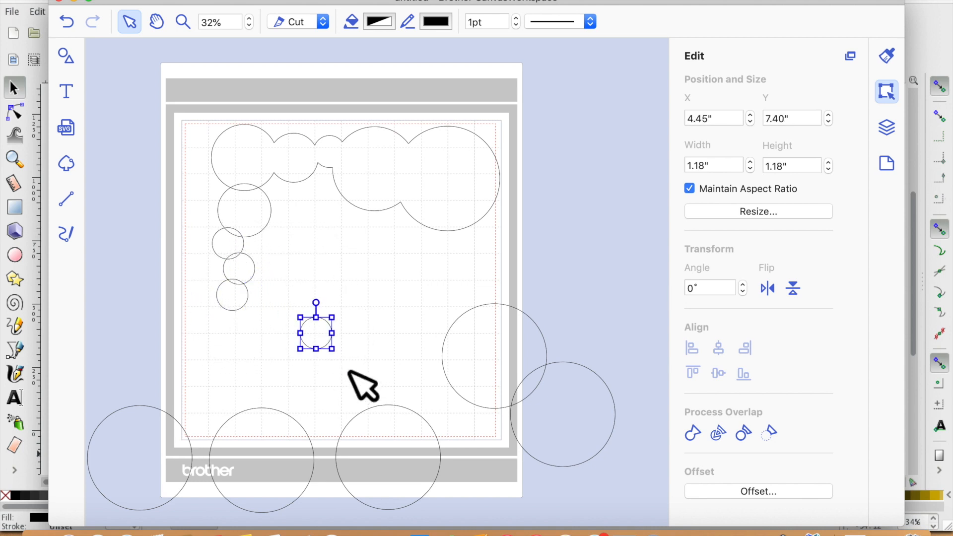
- Enlarge a small circle to about 2.10 in and place it below the left column
double_click(332, 347)
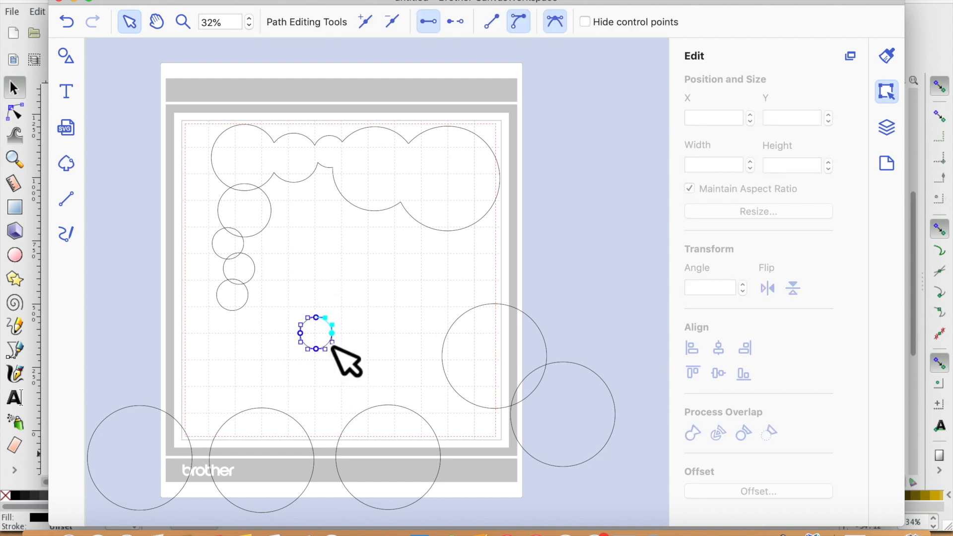
left_click(326, 347)
left_click_drag(348, 366, 372, 378)
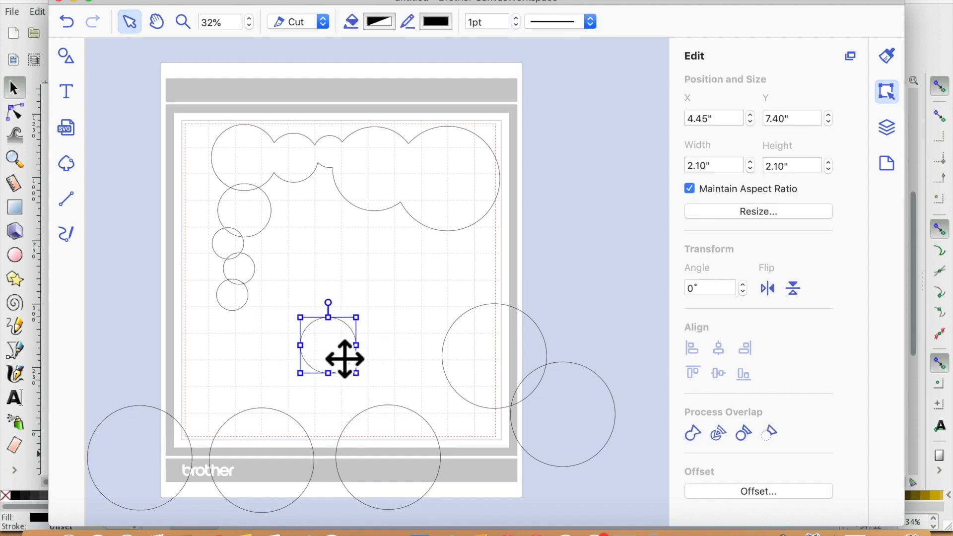
left_click_drag(370, 387, 269, 352)
- Resize a large circle to about 2.18 in and place it at the bottom of the left column
left_click(304, 461)
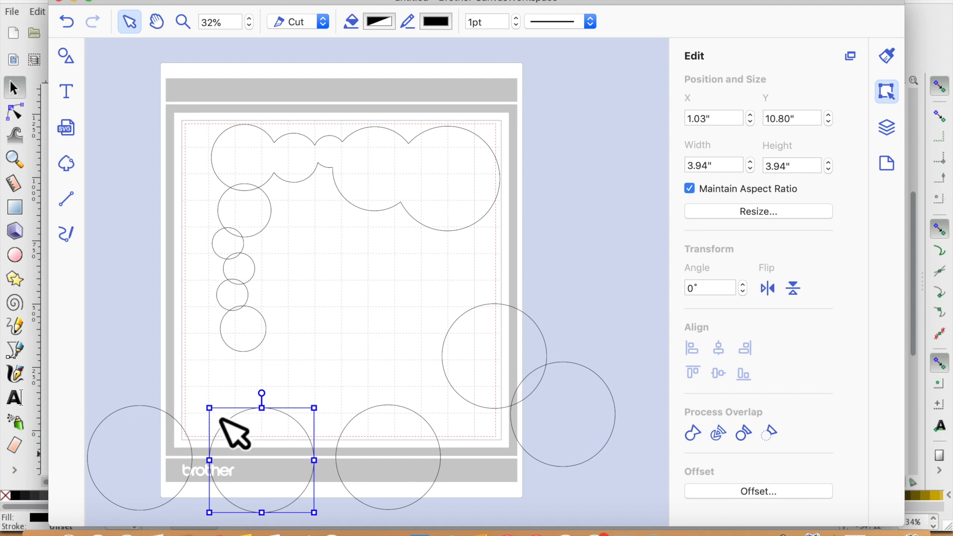
left_click_drag(225, 424, 269, 453)
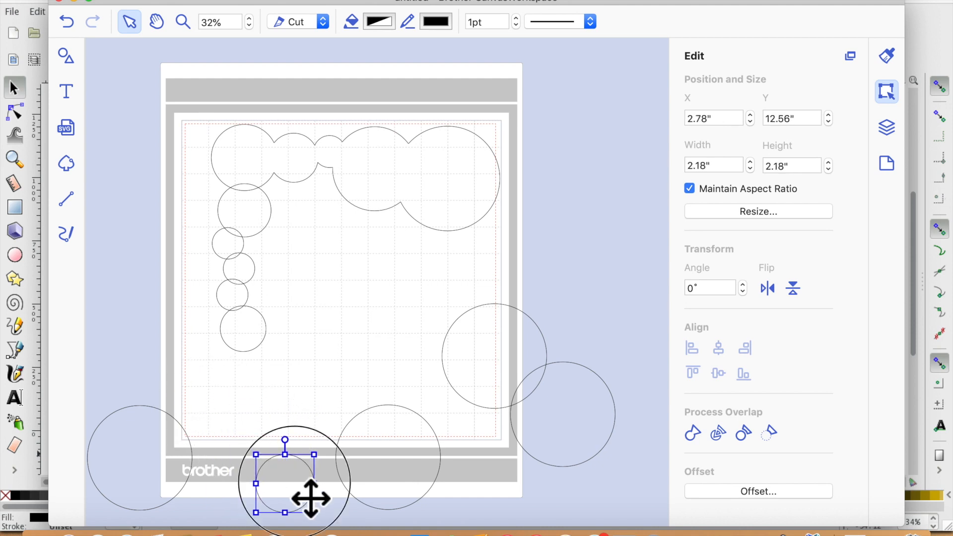
left_click_drag(308, 498, 260, 389)
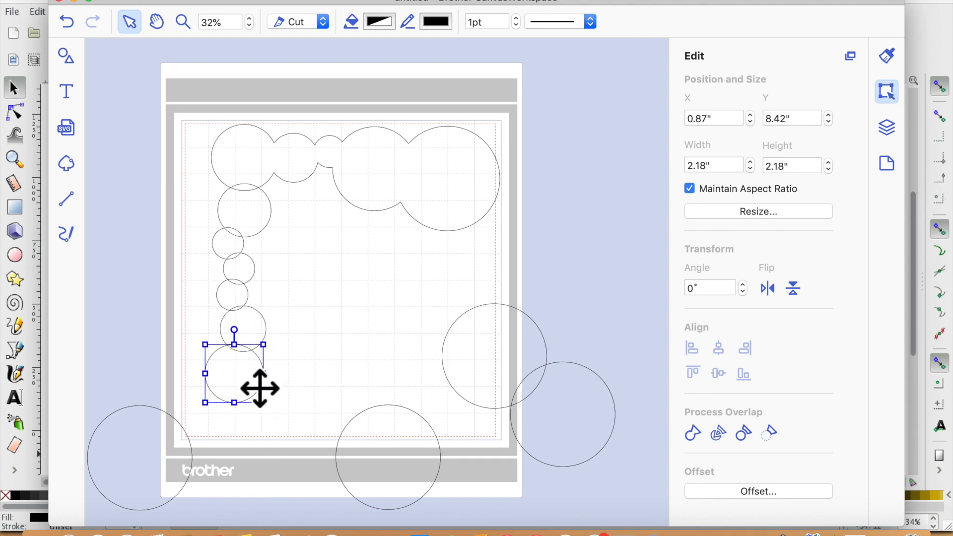
- Weld the top and left circles into one L-shaped scalloped border and nudge it up and left
left_click_drag(184, 122, 296, 368)
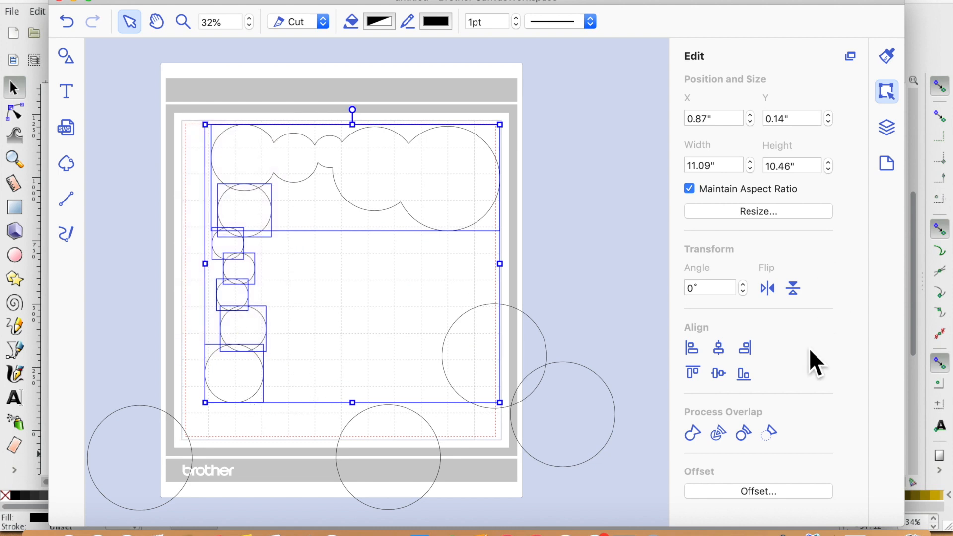
left_click(694, 436)
left_click_drag(431, 200, 401, 184)
- Bring a bottom circle onto the mat, resize it to about 2.53 in and place it beside the border's bottom-left
left_click(425, 475)
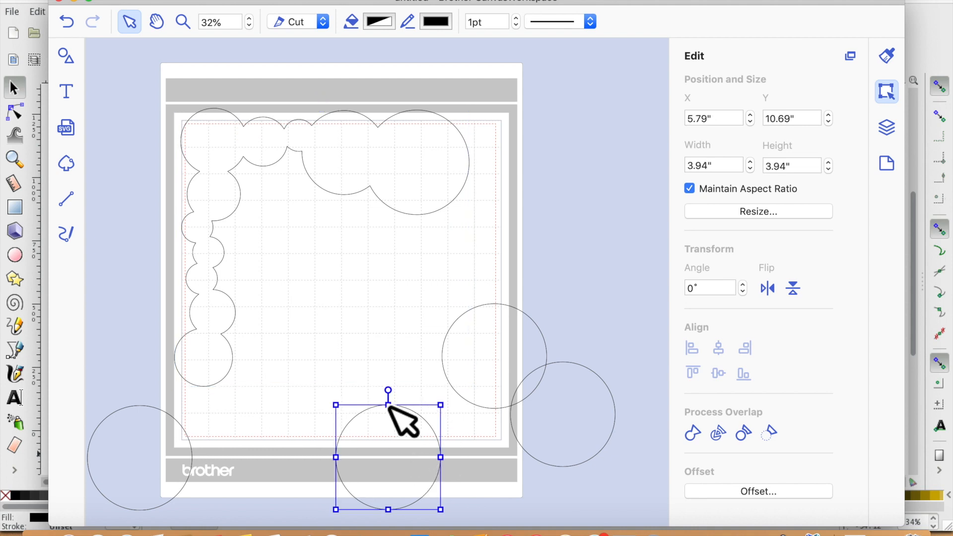
left_click(341, 411)
left_click(371, 420)
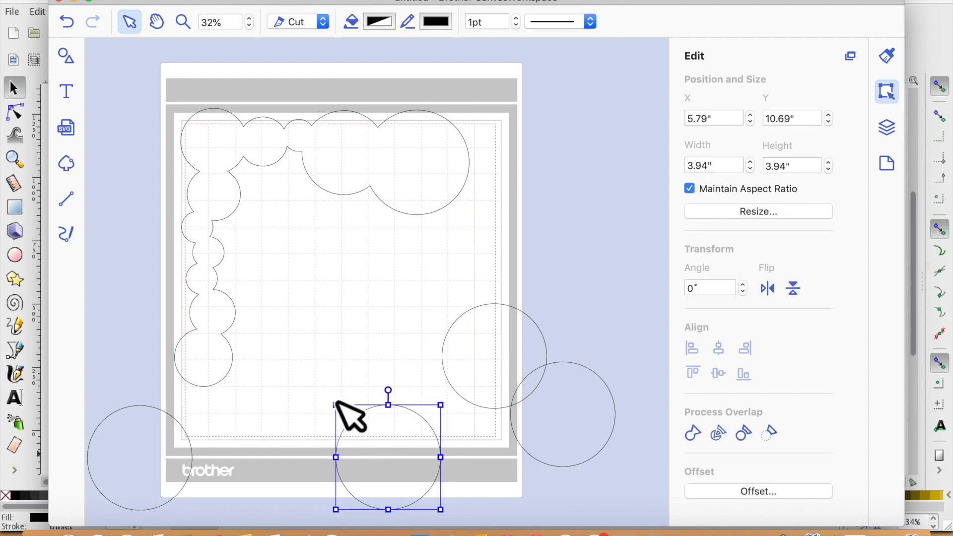
left_click_drag(398, 451, 318, 362)
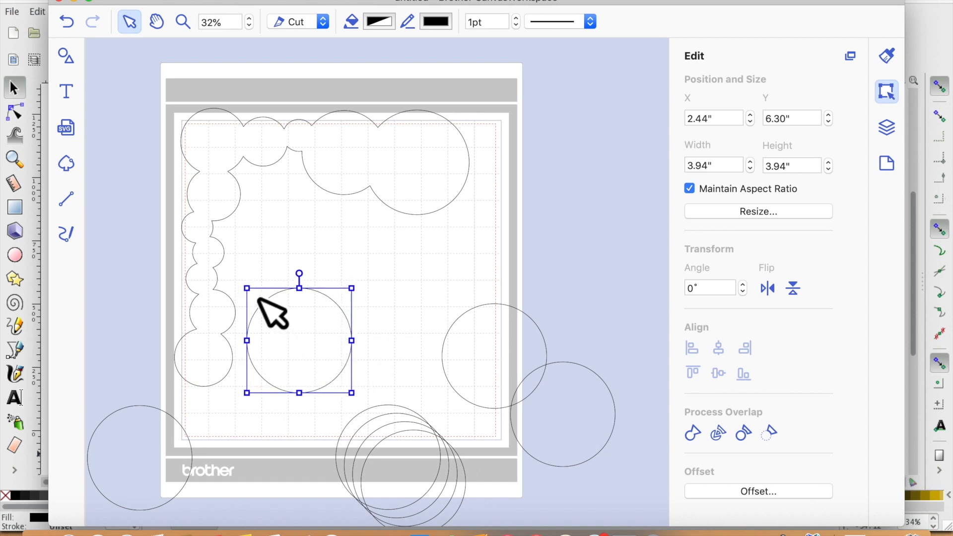
left_click_drag(277, 306, 302, 326)
left_click_drag(320, 362, 264, 344)
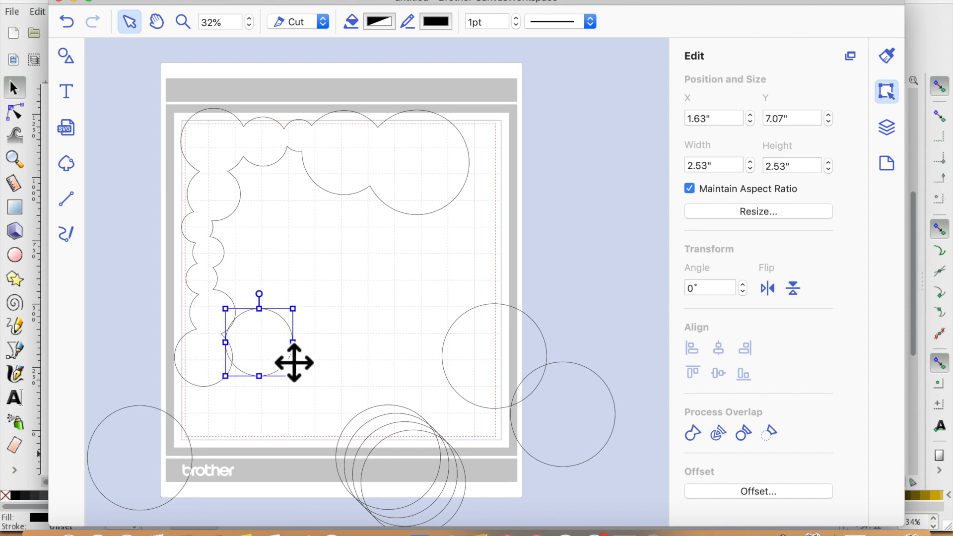
- Resize a spare circle to about 2.24 in and place it along the bottom beside the border's lower-left corner
left_click(134, 454)
left_click_drag(92, 411, 136, 423)
left_click_drag(190, 490, 344, 373)
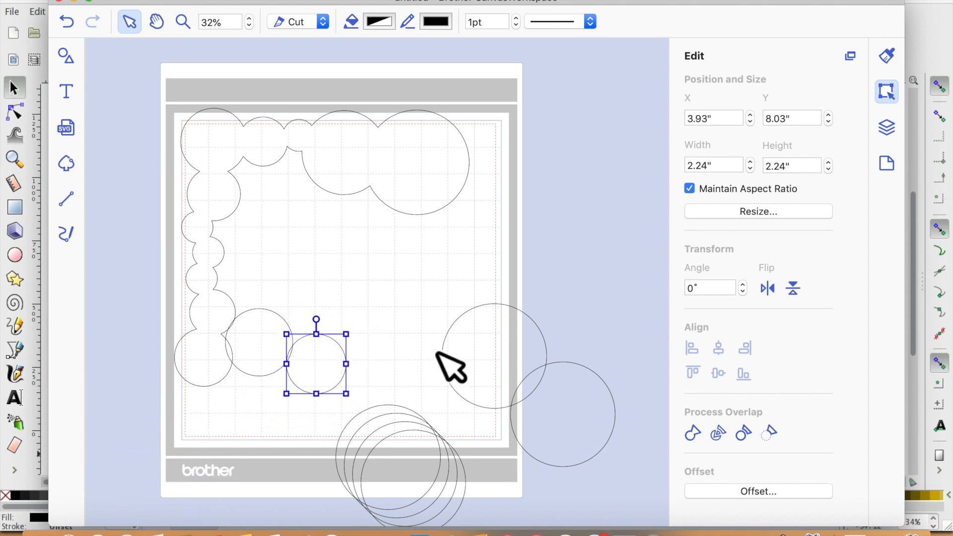
- Shrink another circle to about 1.57 in and place it next along the bottom edge
left_click(479, 354)
left_click_drag(457, 320, 380, 359)
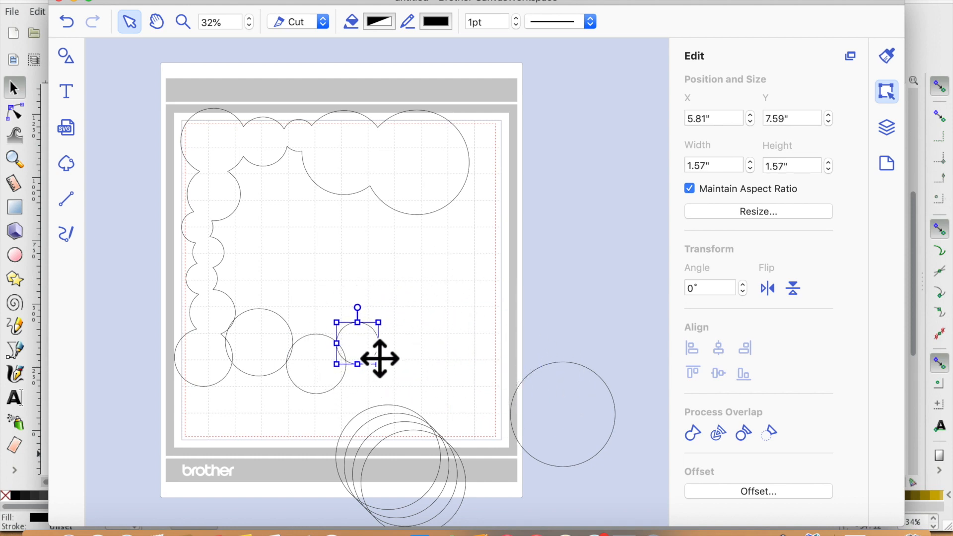
- Shrink a further circle to about 1.39 in and place it next in the bottom row
left_click(544, 451)
left_click_drag(527, 376, 406, 369)
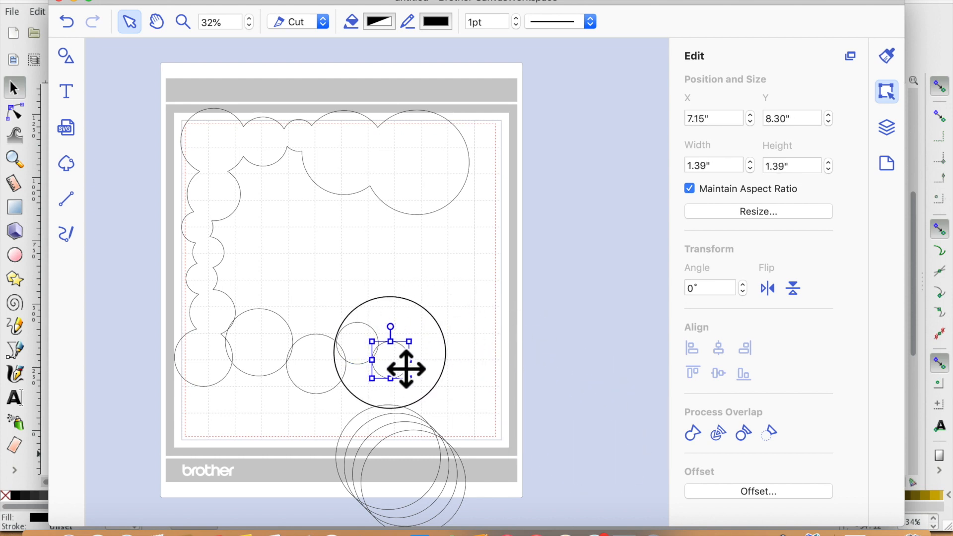
- Resize a circle from the stack below the mat and place it at the right end of the bottom row
left_click(438, 470)
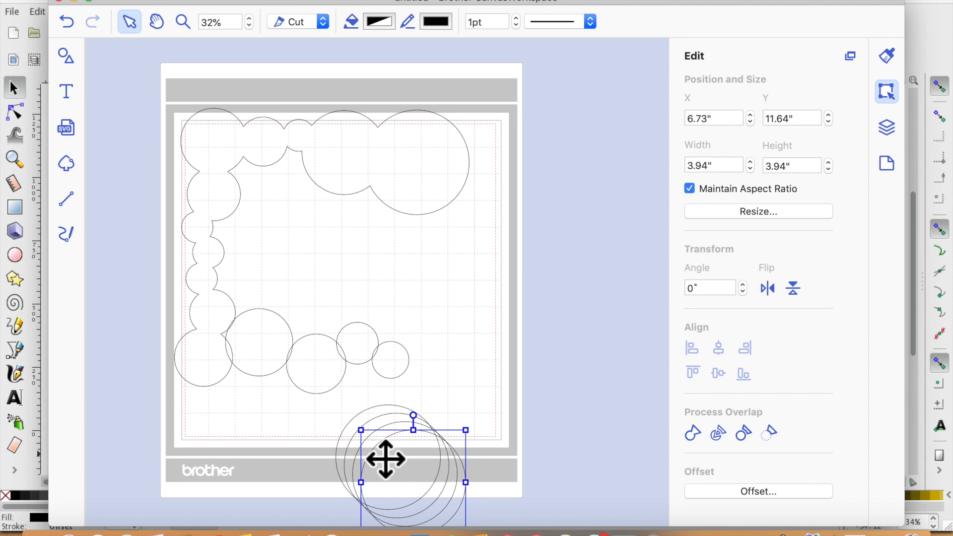
left_click_drag(379, 448, 424, 493)
left_click_drag(469, 519, 467, 390)
- Select all the border circles and weld them into one scalloped shape
left_click(534, 417)
left_click_drag(171, 110, 514, 391)
left_click(695, 436)
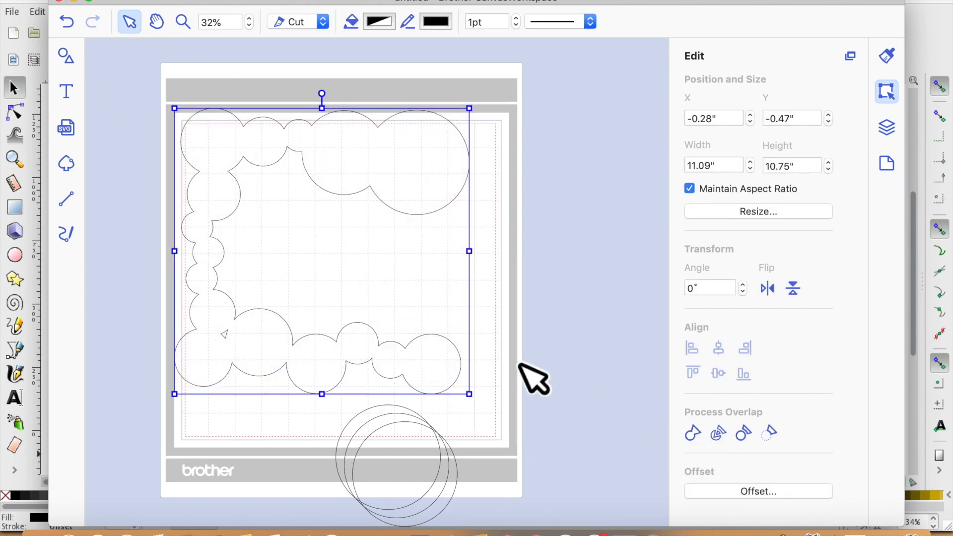
- Move a spare circle beside the border's right side and duplicate it twice
left_click(528, 377)
left_click_drag(417, 505, 525, 334)
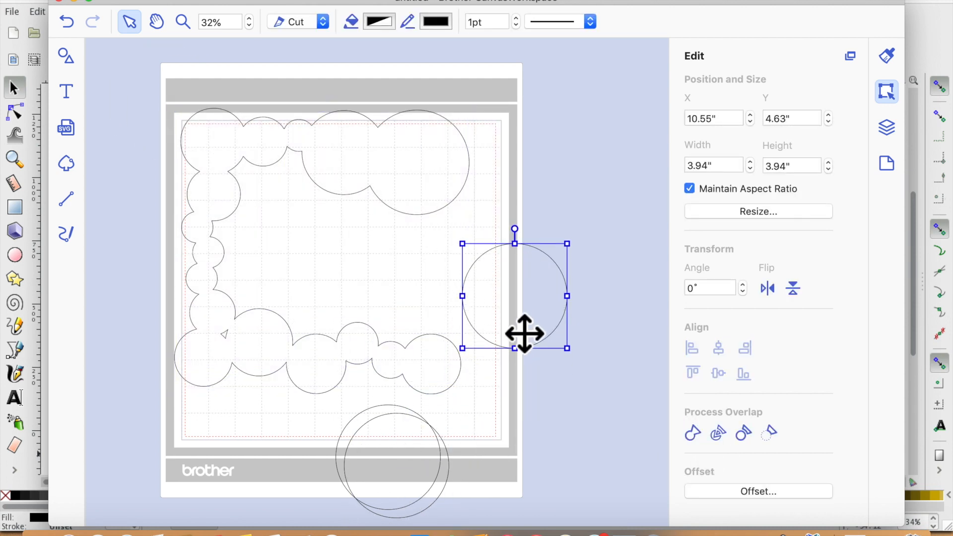
key("super+d")
key("super+d")
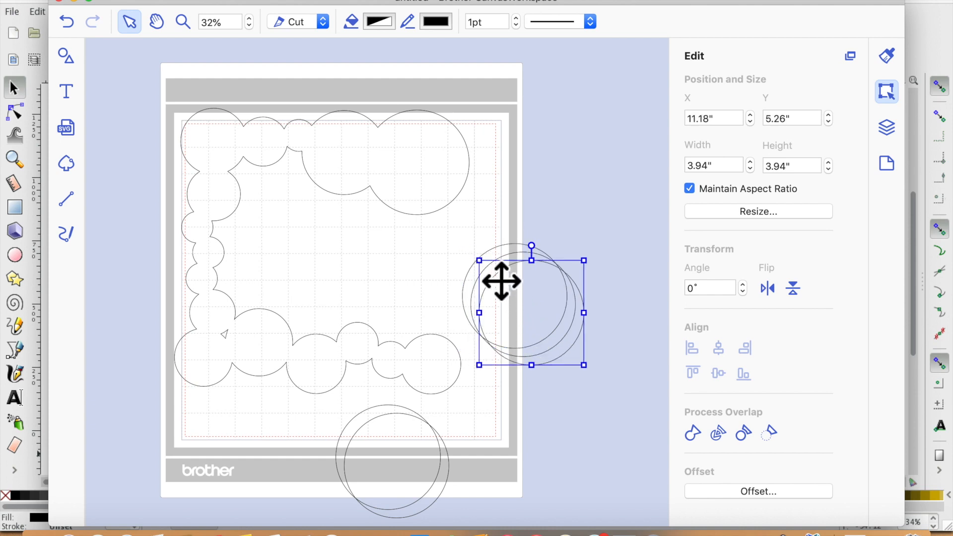
- Shrink two of the copies and stack them down the border's right side
left_click_drag(494, 278, 461, 218)
left_click(547, 321)
left_click_drag(536, 310, 603, 358)
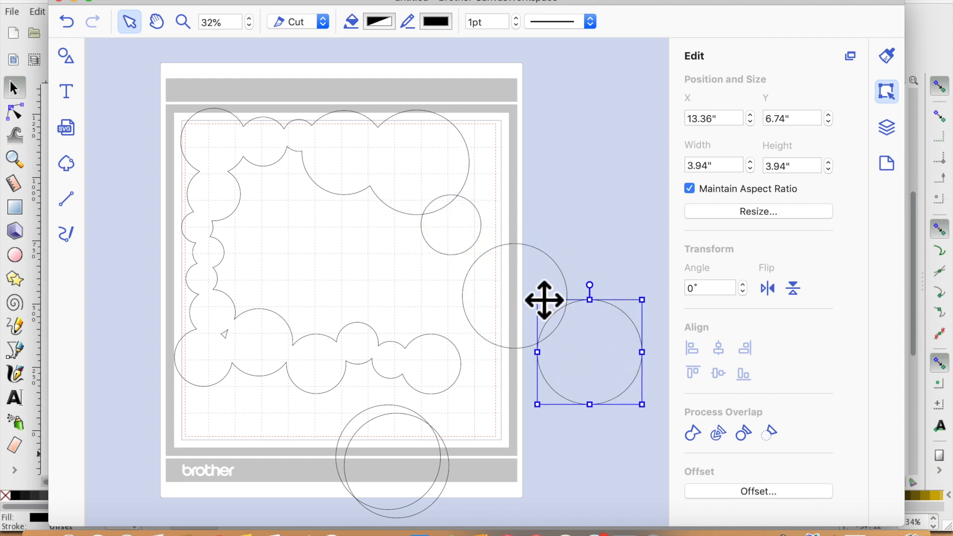
left_click_drag(551, 318, 557, 322)
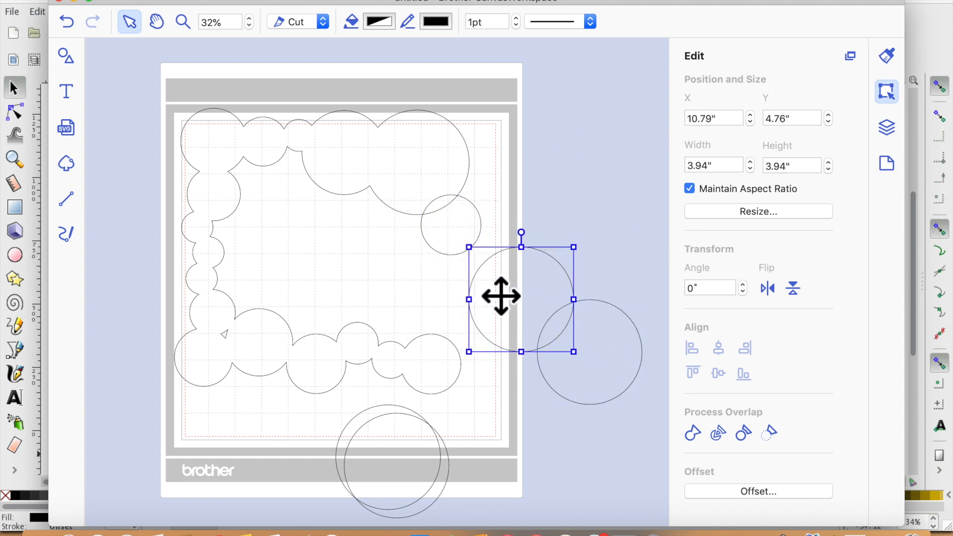
left_click_drag(487, 265, 462, 281)
left_click(631, 422)
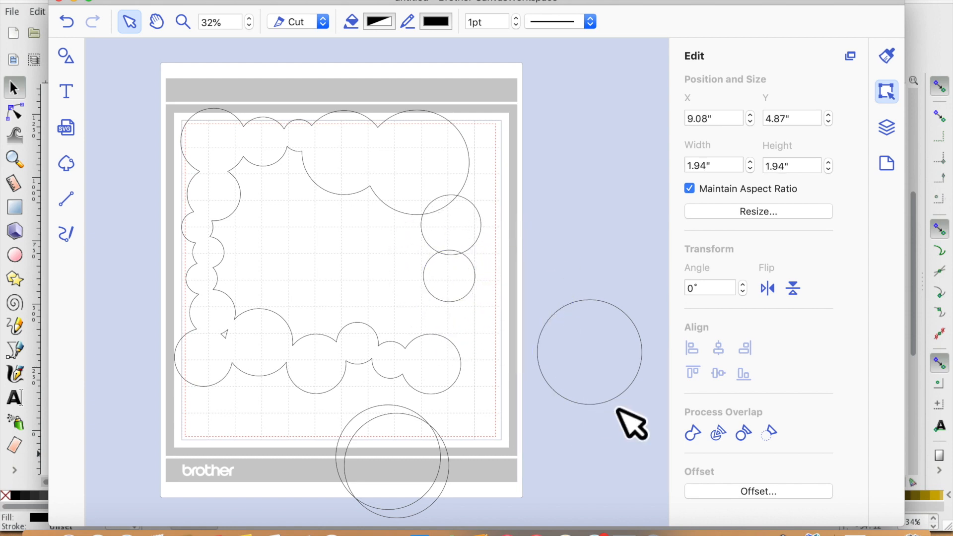
- Resize the last copy to about 2.28 in and place it at the border's bottom-right corner
left_click(579, 341)
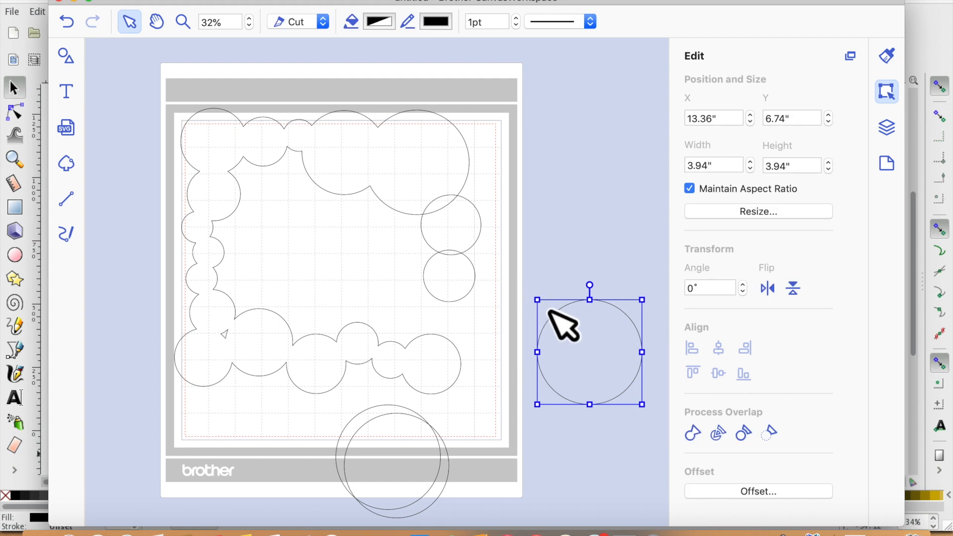
left_click_drag(539, 304, 566, 328)
left_click_drag(632, 392, 513, 367)
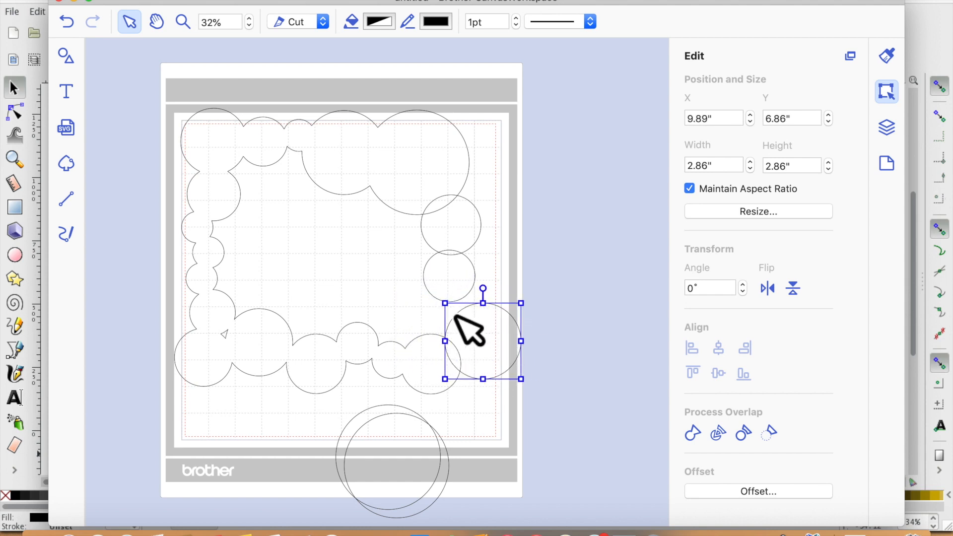
left_click_drag(461, 320, 484, 341)
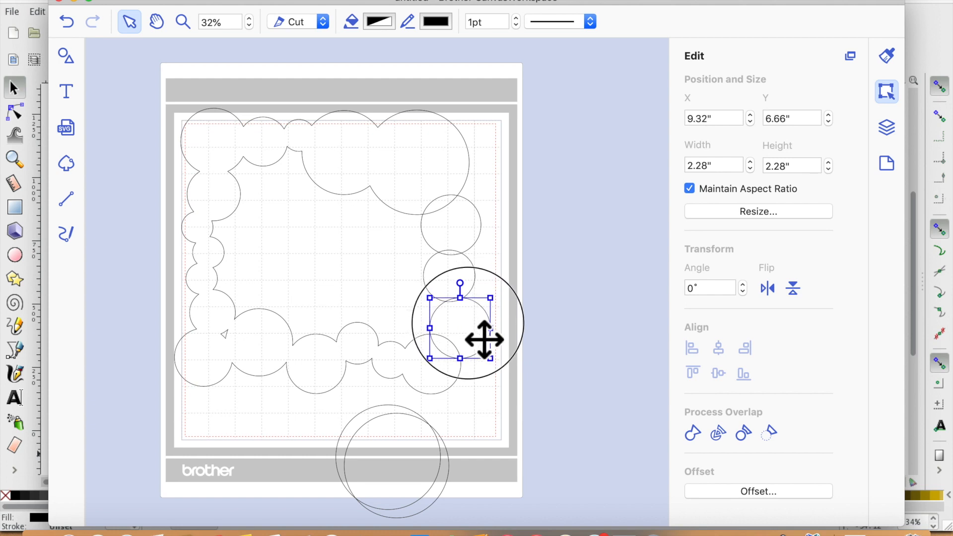
left_click(637, 384)
- Select the border and the right-side circles and weld them together
left_click_drag(135, 83, 503, 376)
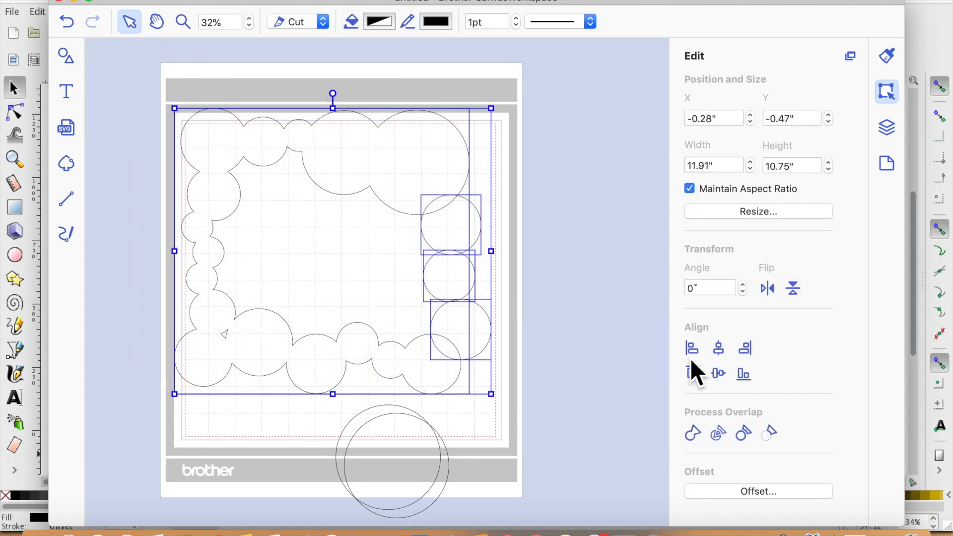
left_click(699, 432)
left_click(544, 342)
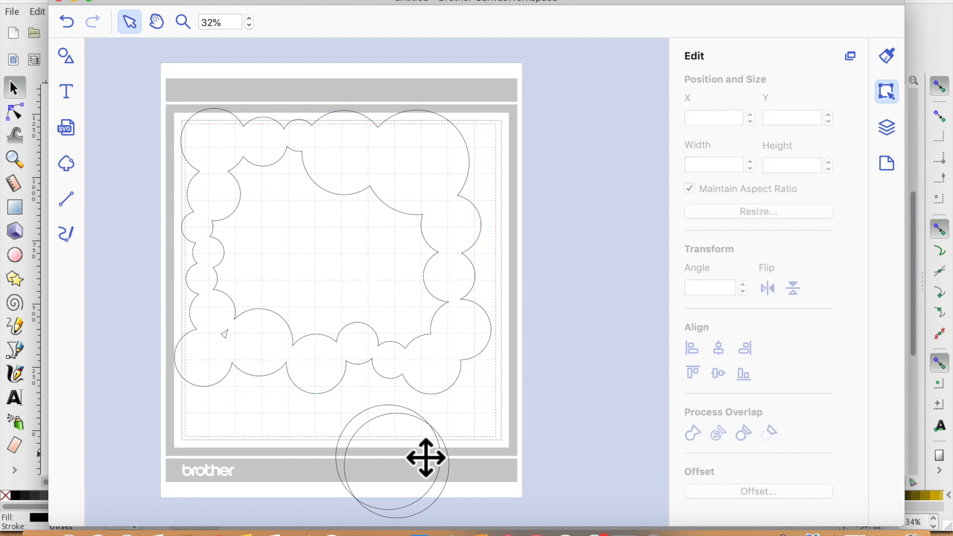
- Move a large circle into the frame's lower-left inside corner and weld it to the frame
left_click_drag(434, 490, 295, 329)
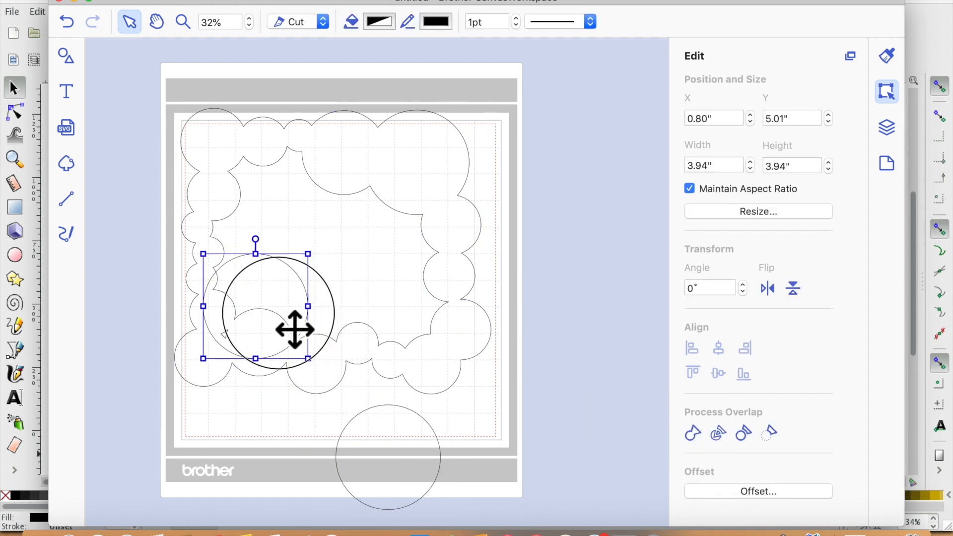
left_click_drag(530, 394, 241, 198)
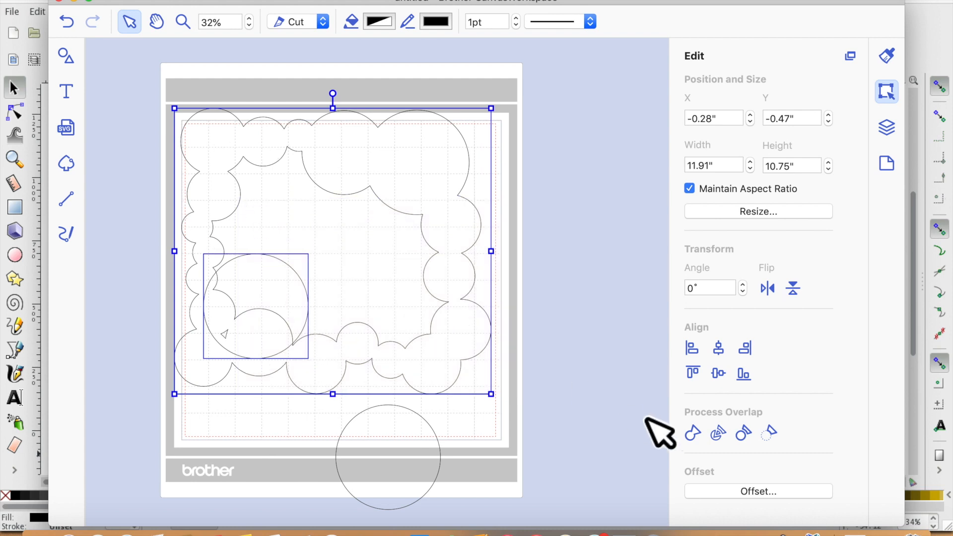
left_click(694, 434)
left_click(505, 475)
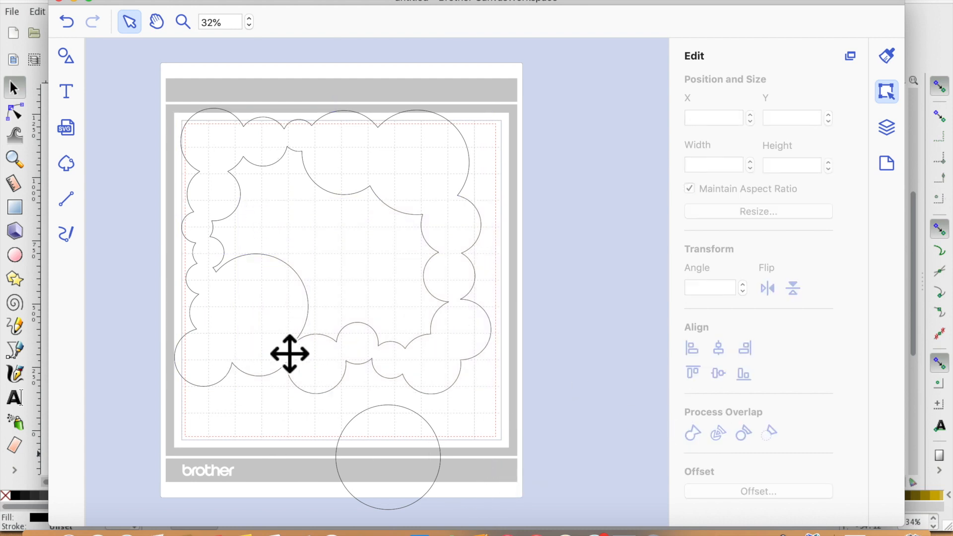
- Move the spare circle aside and add a rounded square from the Shapes library inside the frame
left_click_drag(406, 454, 290, 468)
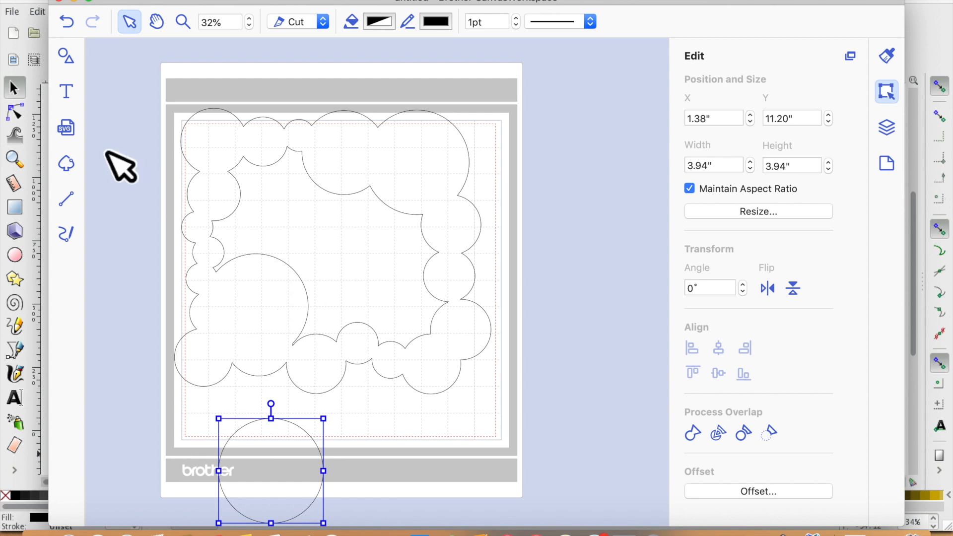
left_click(72, 57)
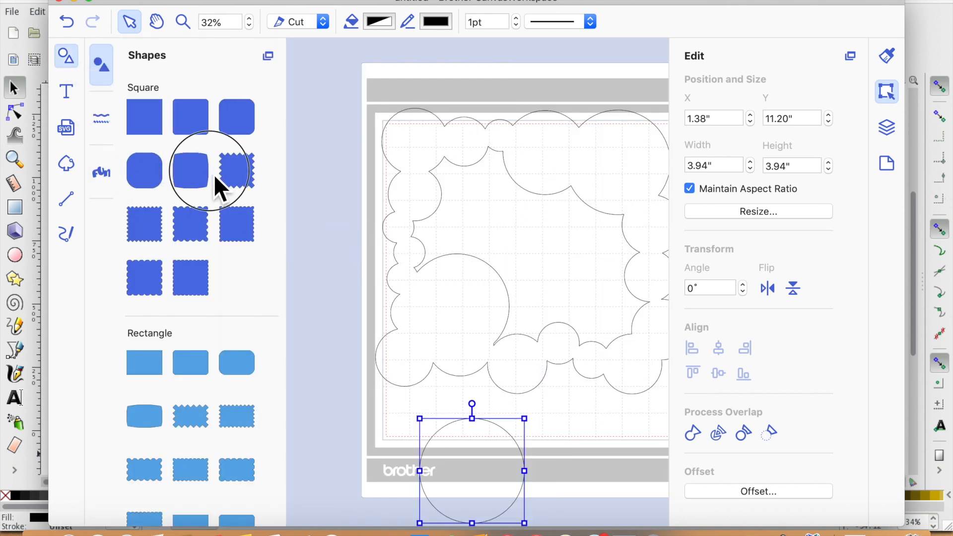
left_click_drag(240, 132, 397, 186)
left_click(61, 48)
left_click_drag(266, 198, 293, 203)
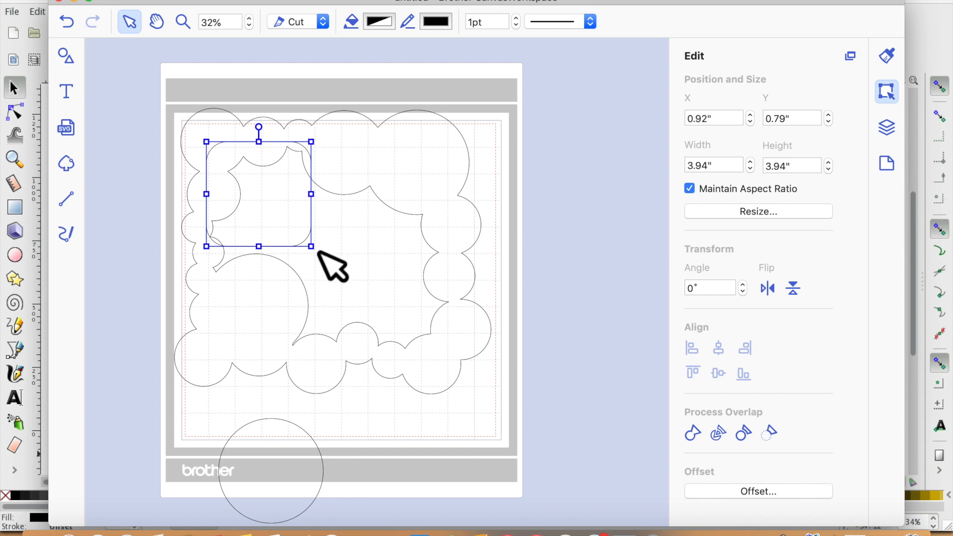
- Scale the rounded square to about 9.38 by 7.91 in to fill the frame's interior
left_click_drag(333, 264, 433, 338)
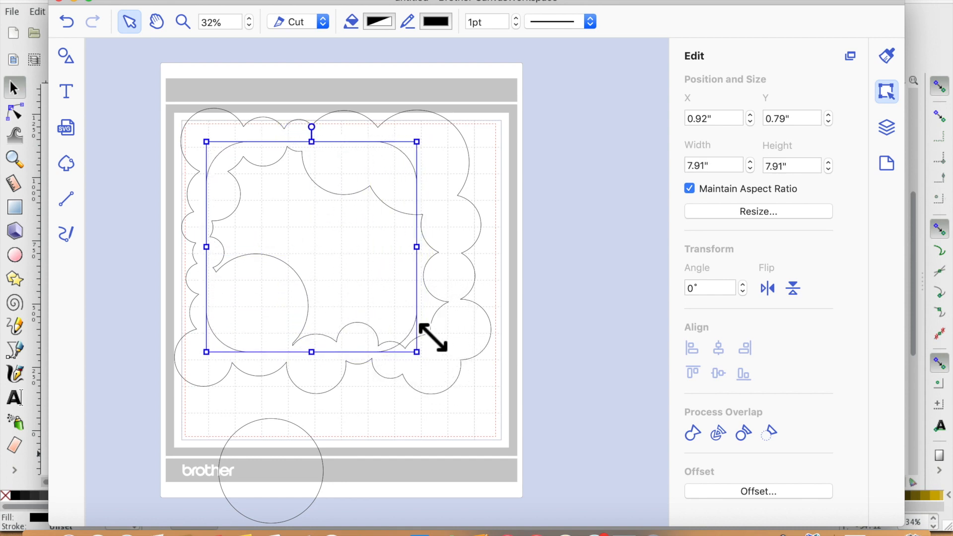
double_click(425, 256)
left_click(382, 265)
left_click(401, 262)
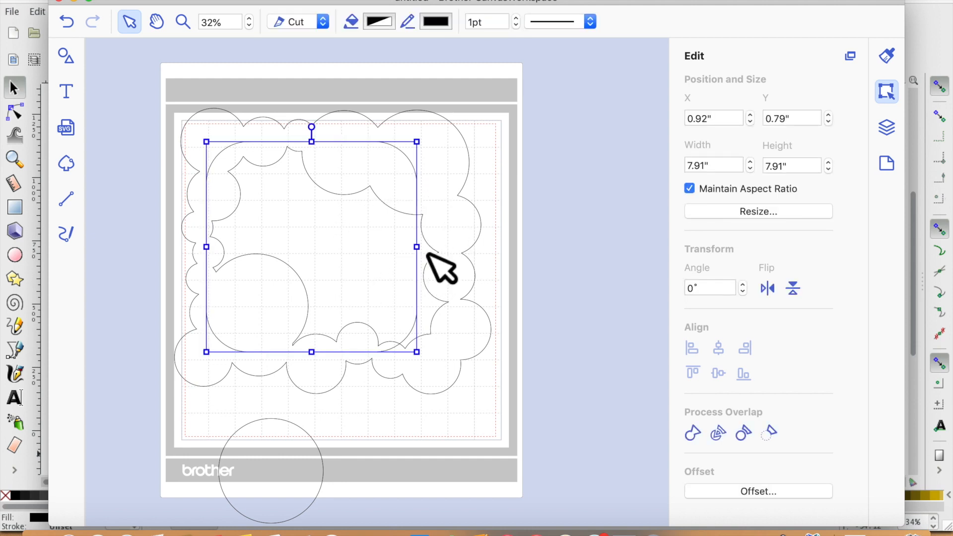
left_click_drag(434, 264, 473, 266)
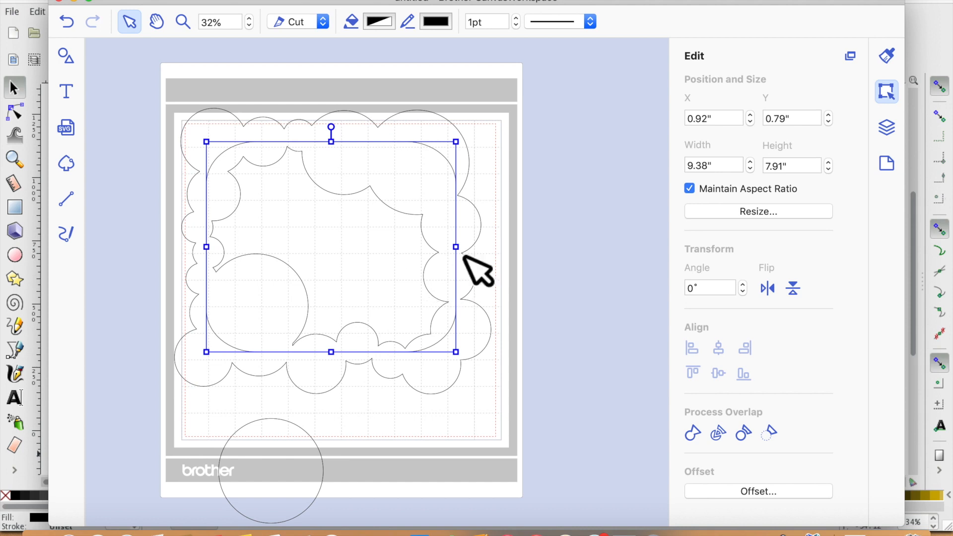
- Weld the rounded square and frame into one solid shape and shift it right
left_click_drag(499, 394, 364, 276)
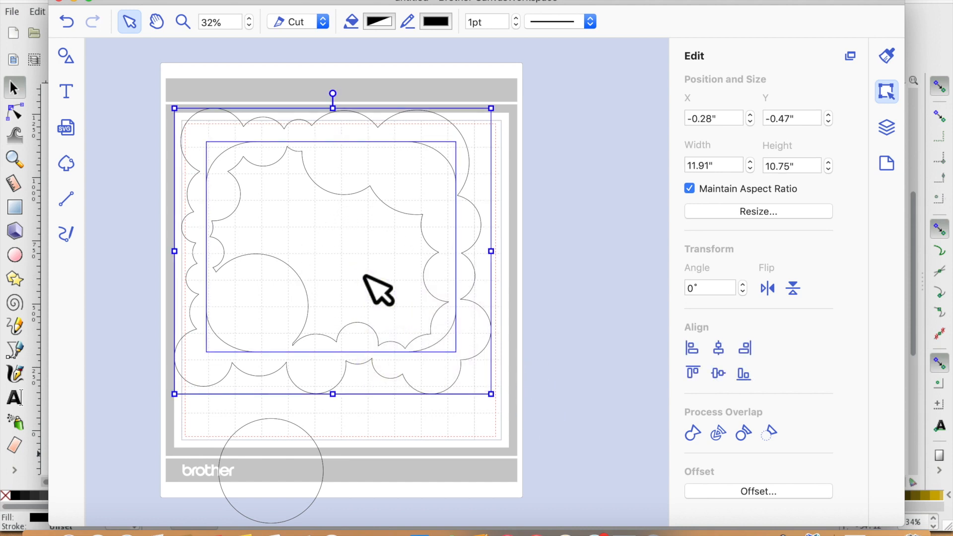
left_click(698, 437)
left_click_drag(428, 277, 455, 278)
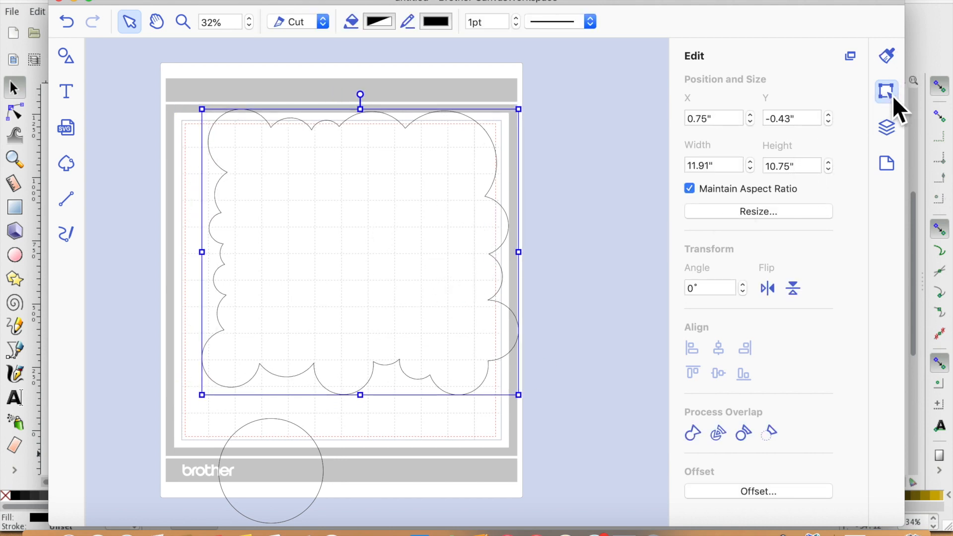
- Fill the scalloped shape with the Tin grey color
left_click(886, 55)
left_click(734, 175)
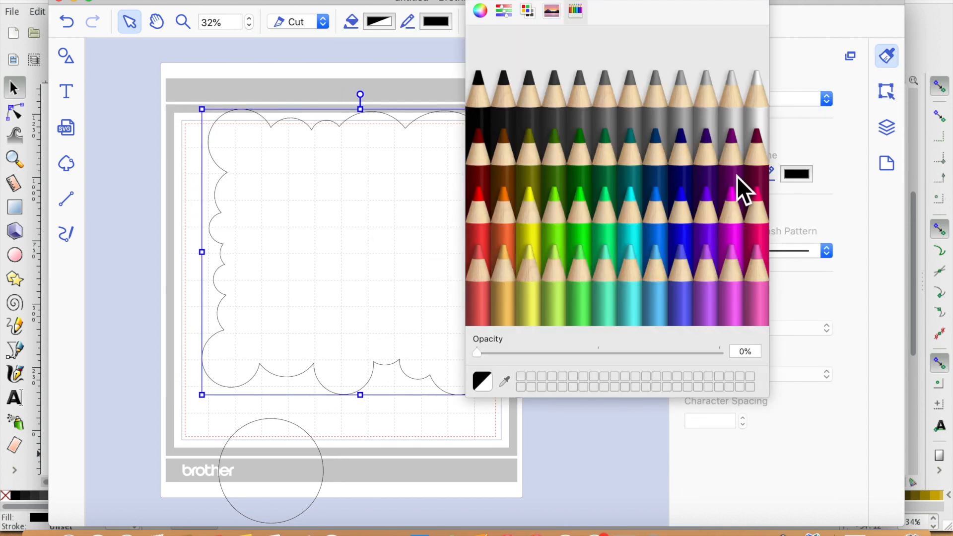
left_click(598, 160)
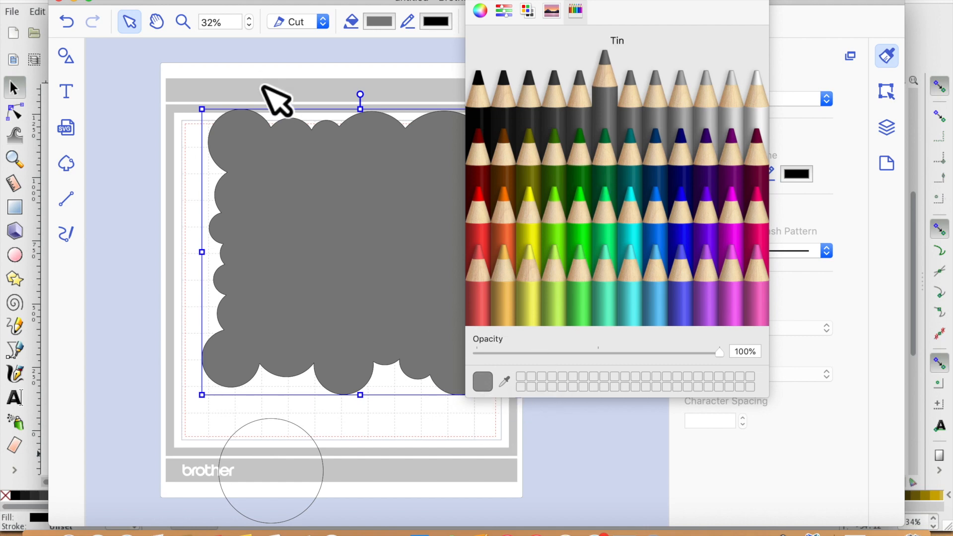
left_click(476, 2)
- Shrink the grey scalloped shape and reposition it on the mat
left_click_drag(219, 126, 266, 149)
mouse_move(362, 241)
left_mouse_down()
mouse_move(344, 236)
mouse_move(354, 239)
left_mouse_up()
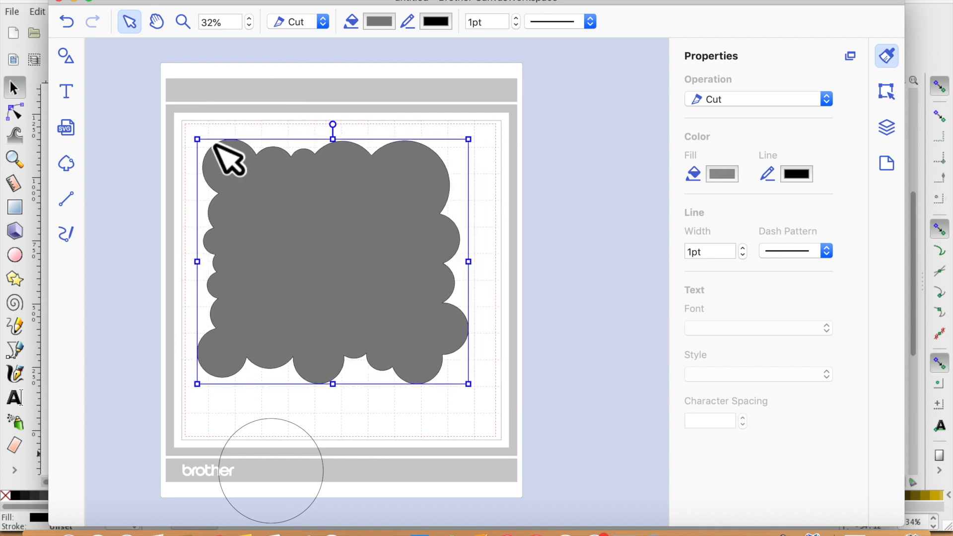
left_click_drag(198, 140, 245, 160)
left_click_drag(374, 259, 329, 223)
- Move the spare circle beside the mat, paste three copies of it and move one copy up
left_click_drag(288, 470, 558, 266)
key("super+v")
key("super+v")
key("super+v")
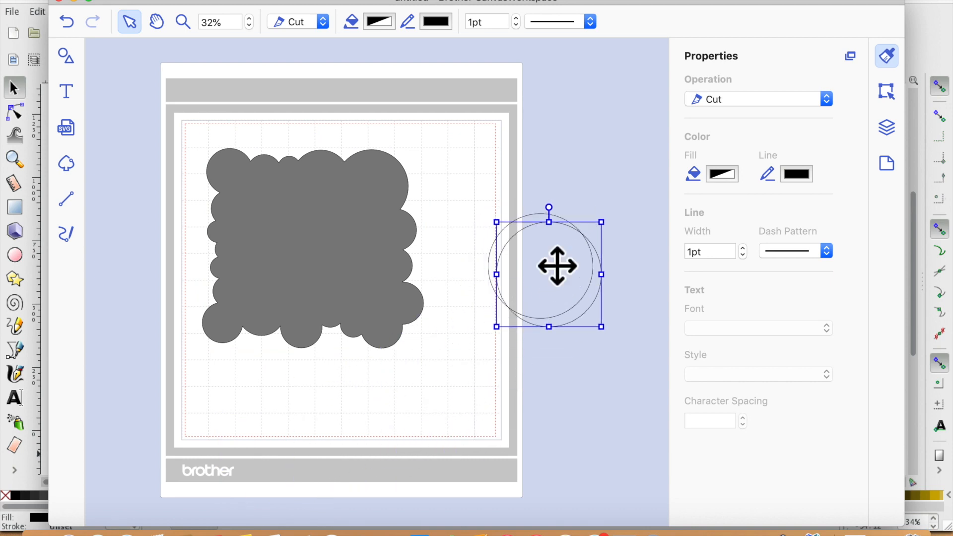
left_click_drag(578, 302, 510, 160)
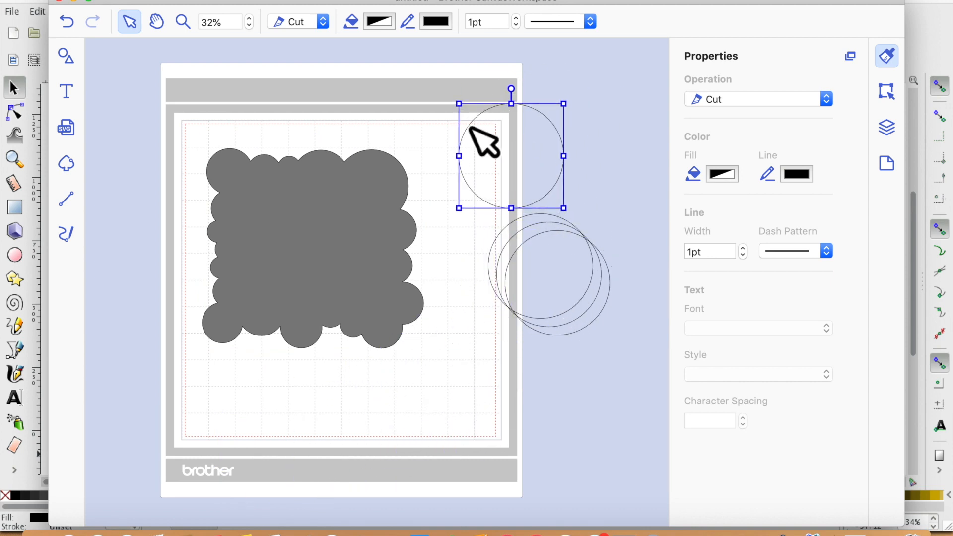
- Shrink two of the circles and group them beside the mat's top-right corner
left_click(386, 261)
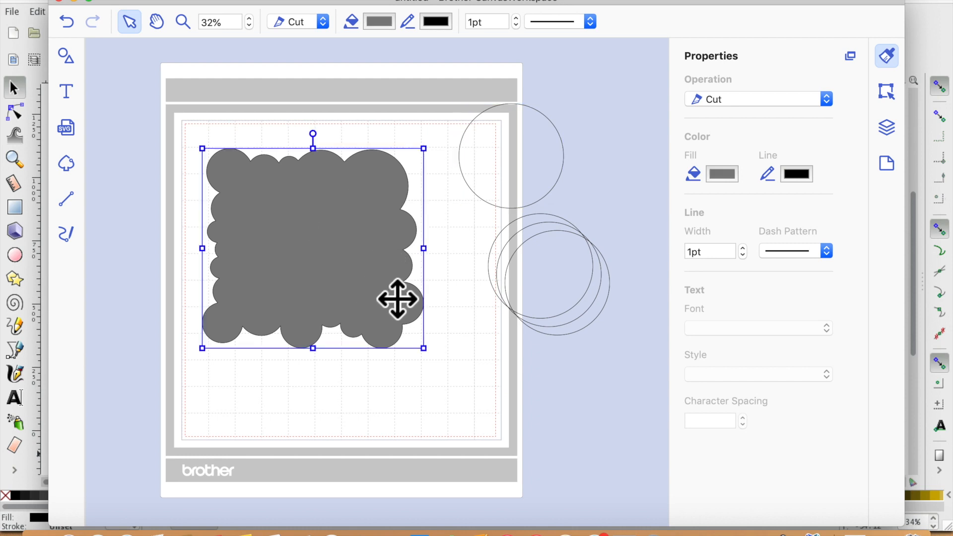
left_click(502, 149)
left_click_drag(476, 121, 540, 164)
left_click_drag(579, 211, 537, 178)
left_click_drag(568, 301, 579, 163)
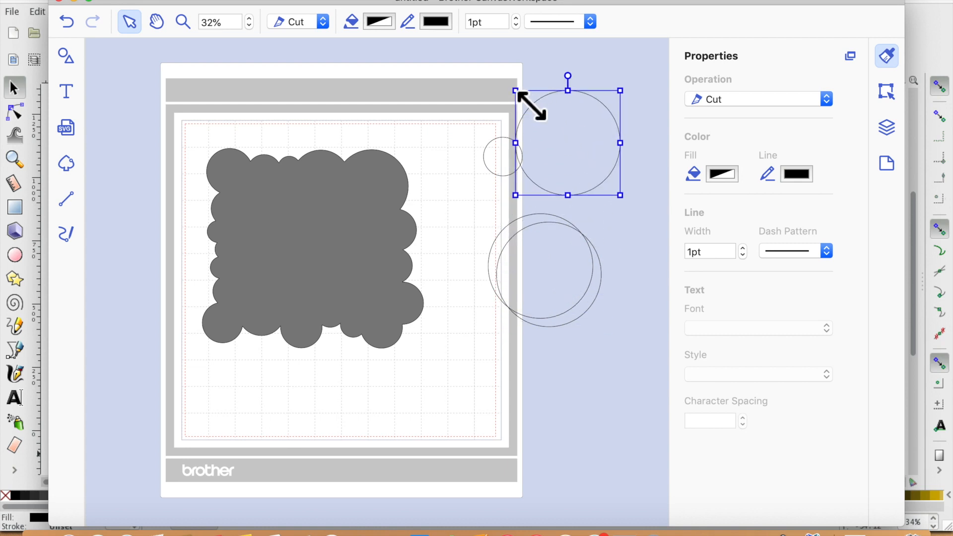
left_click_drag(516, 91, 568, 126)
left_click_drag(599, 185, 561, 199)
- Resize and arrange the spare circles into an overlapping cloud-like cluster beside the mat
left_click(566, 304)
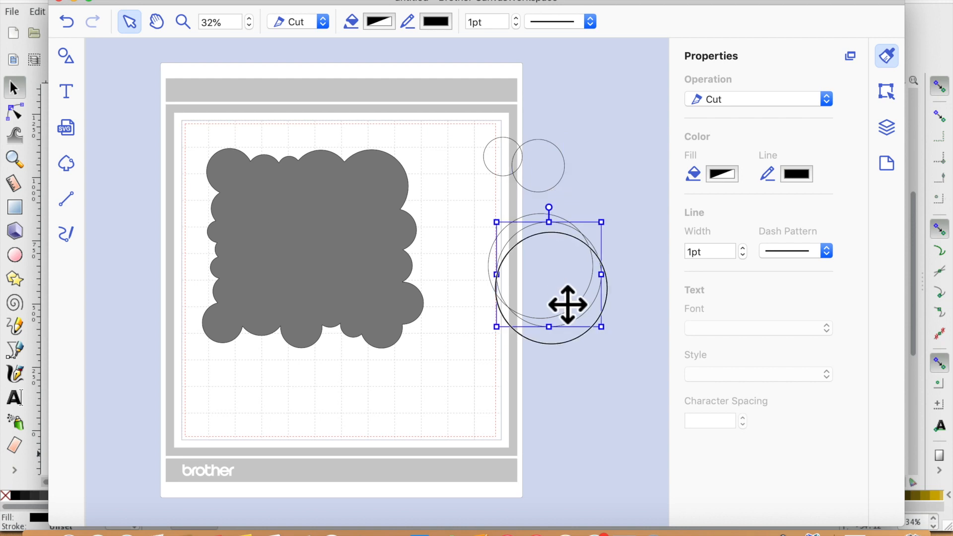
left_click_drag(501, 232, 554, 268)
left_click_drag(586, 315, 502, 207)
left_click(561, 260)
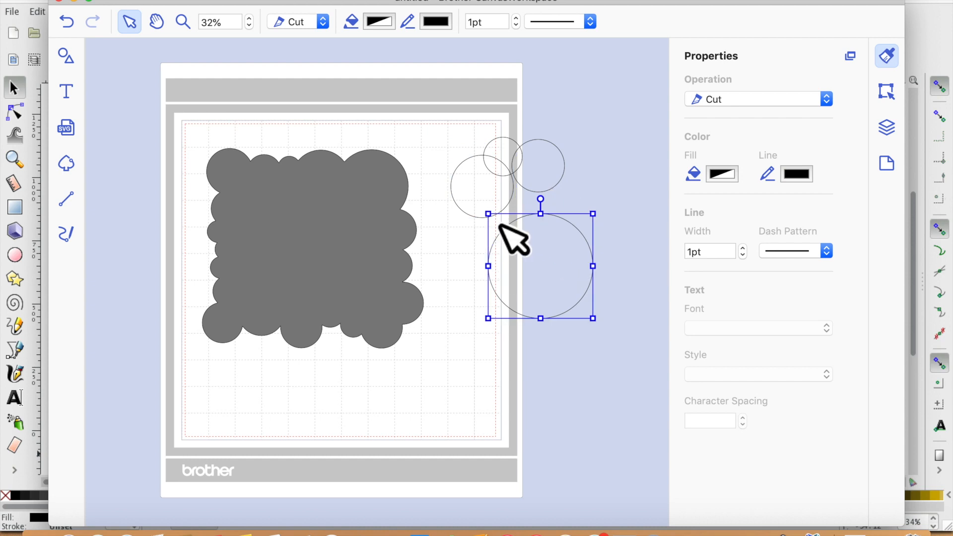
left_click_drag(507, 231, 595, 185)
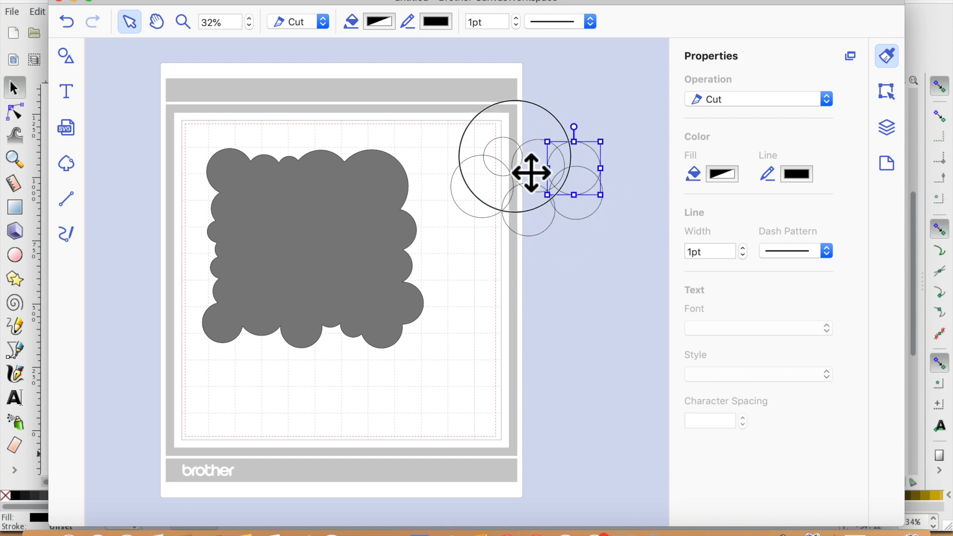
left_click_drag(531, 173, 629, 194)
- Select the whole circle cluster and weld it into a single cloud outline
left_click_drag(435, 121, 667, 244)
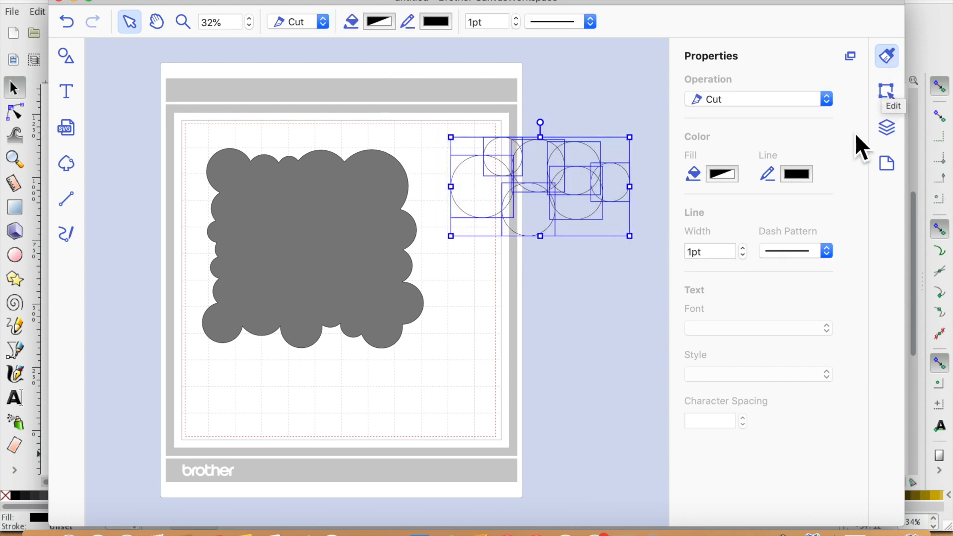
left_click(891, 97)
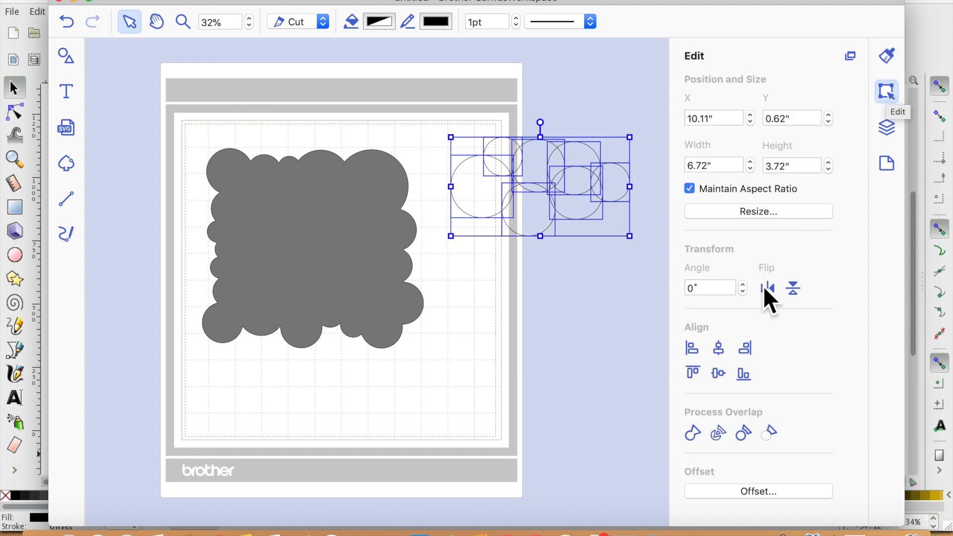
left_click(693, 433)
left_click(585, 298)
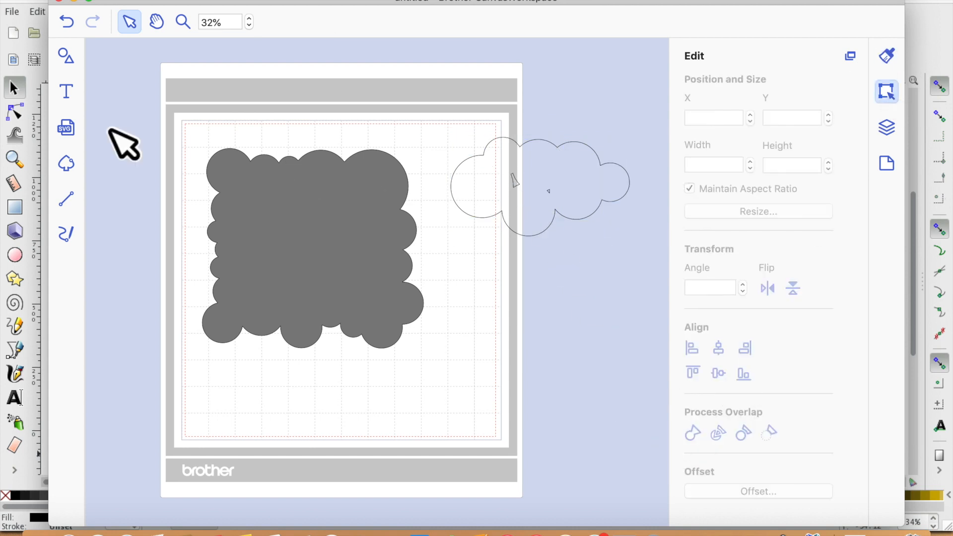
- Add a rounded square, shrink it to about 1.75 in, place it inside the cloud and weld them together
left_click(74, 59)
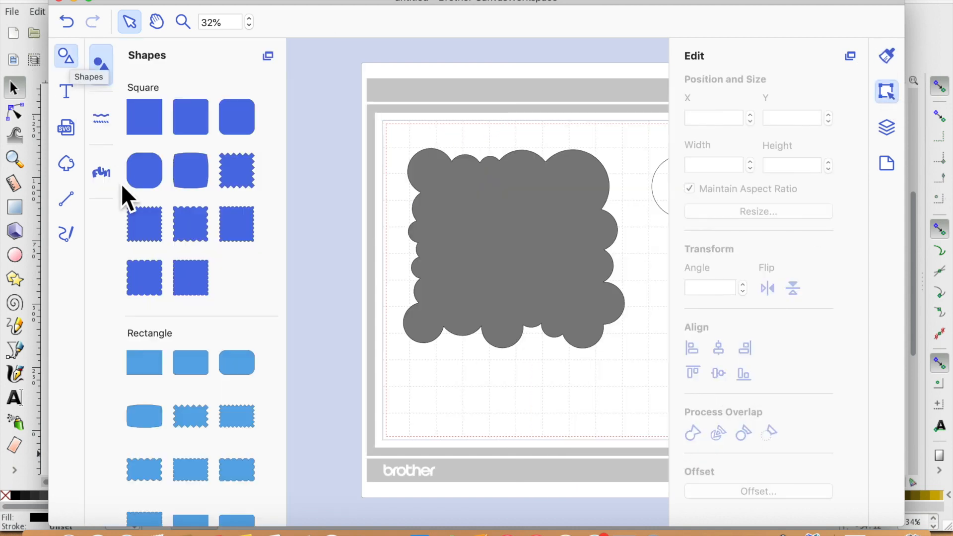
left_click(147, 171)
left_click(70, 54)
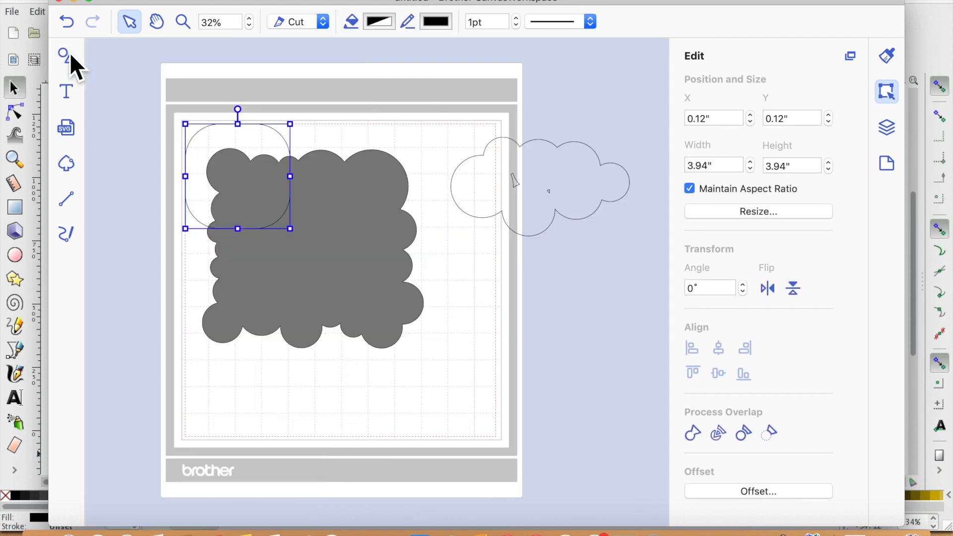
left_click_drag(320, 198, 580, 195)
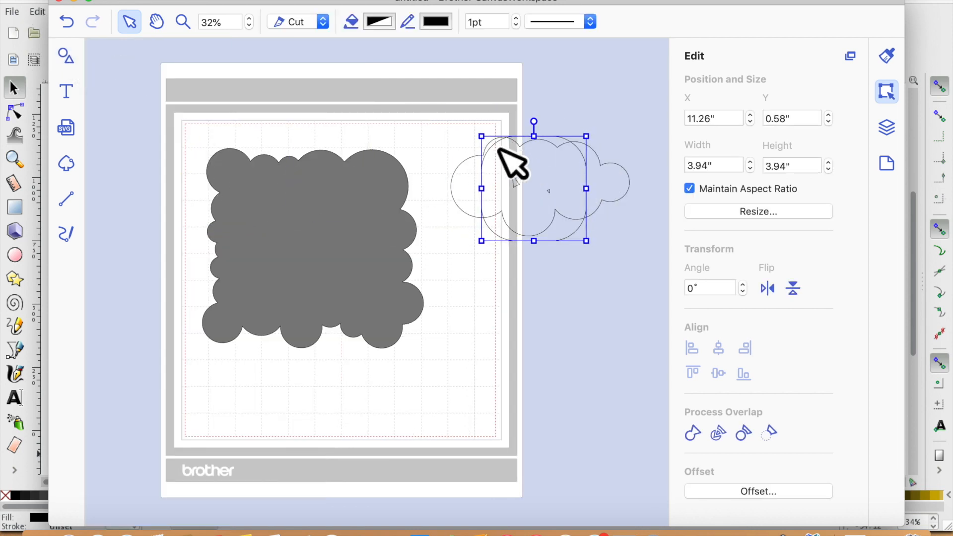
left_click_drag(496, 154, 558, 198)
left_click_drag(589, 229, 561, 201)
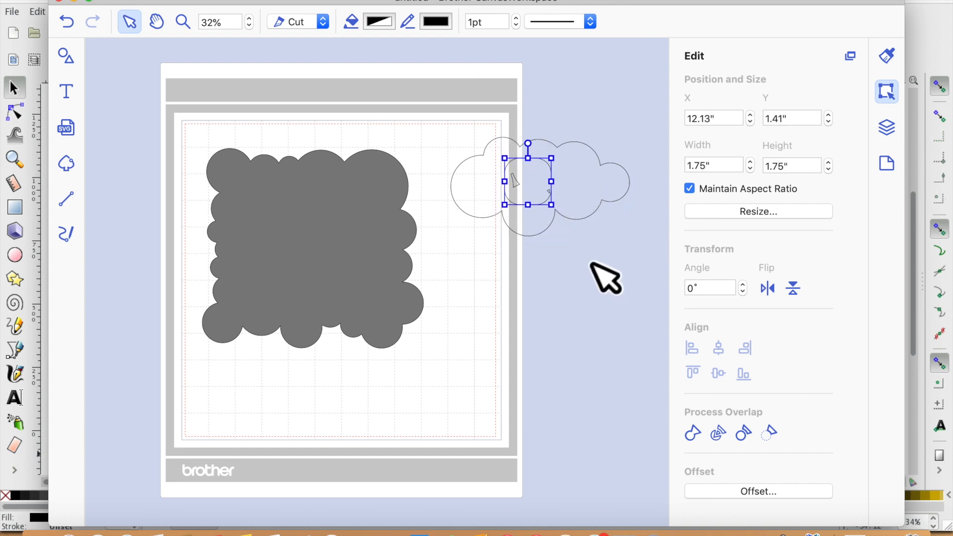
left_click_drag(637, 239, 449, 137)
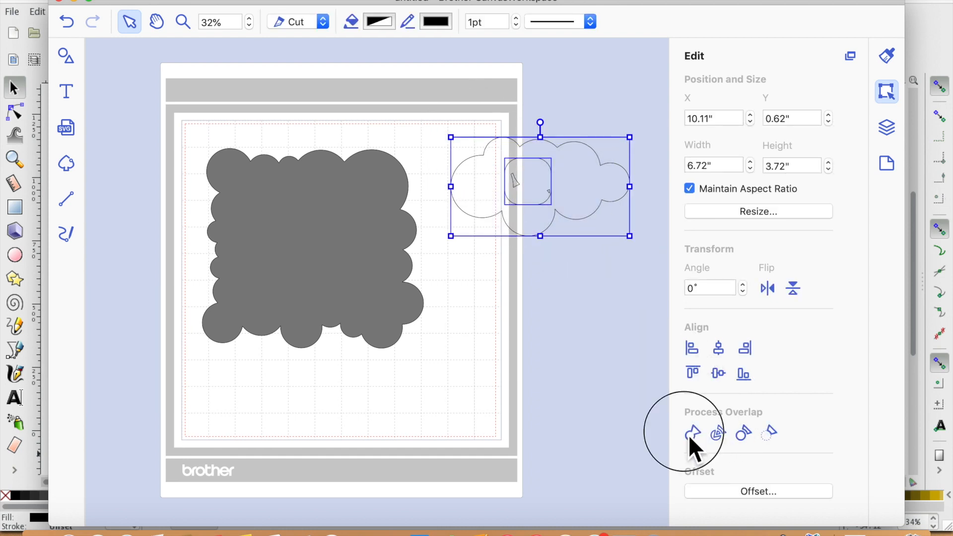
left_click(585, 334)
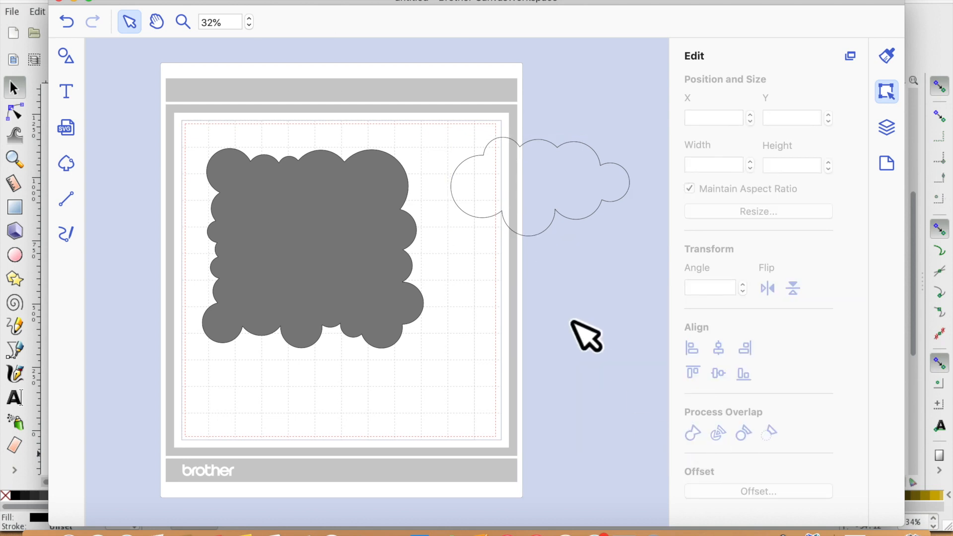
- Shrink the cloud outline to about 3.81 in wide and reposition it
left_click(524, 195)
left_click_drag(452, 138, 502, 224)
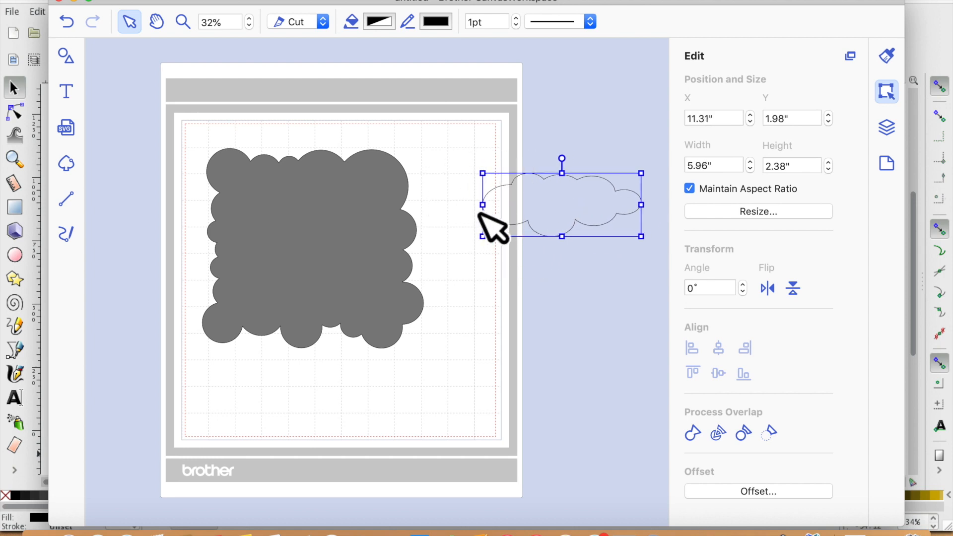
left_click_drag(498, 221, 552, 222)
- Duplicate the cloud, flip the copy vertically and move it below the original
key("super+d")
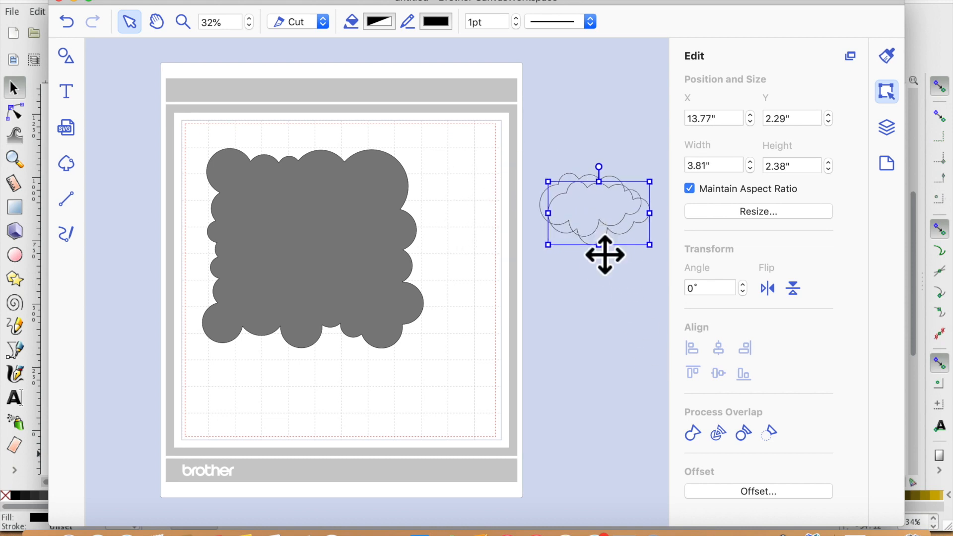
left_click(793, 288)
left_click_drag(618, 228, 541, 298)
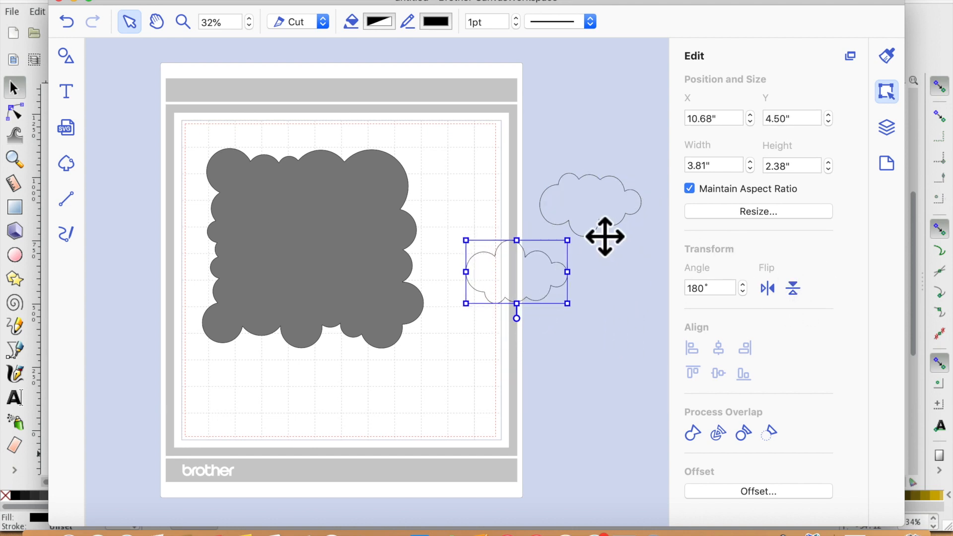
- Duplicate the flipped cloud and place a wider copy, about 5.88 in, further down
key("super+d")
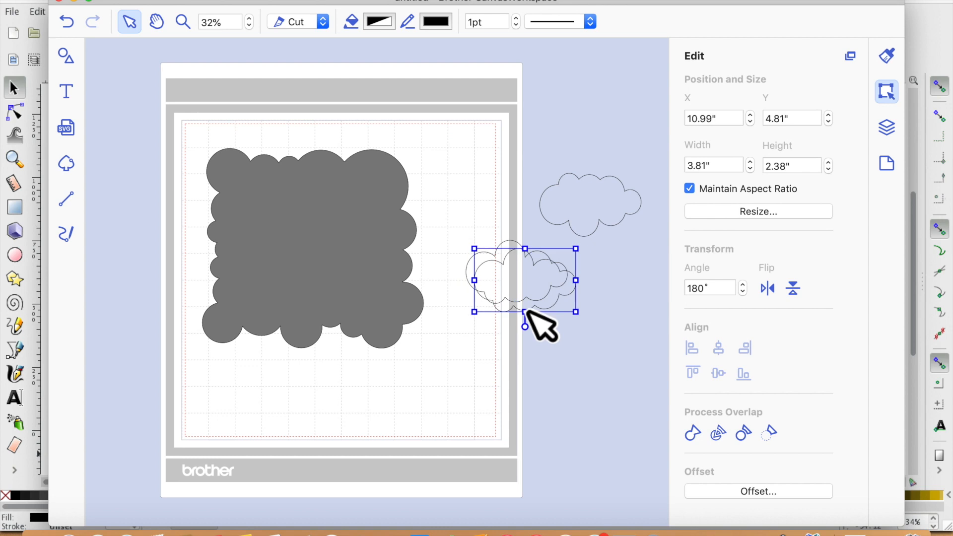
left_click_drag(594, 300, 597, 361)
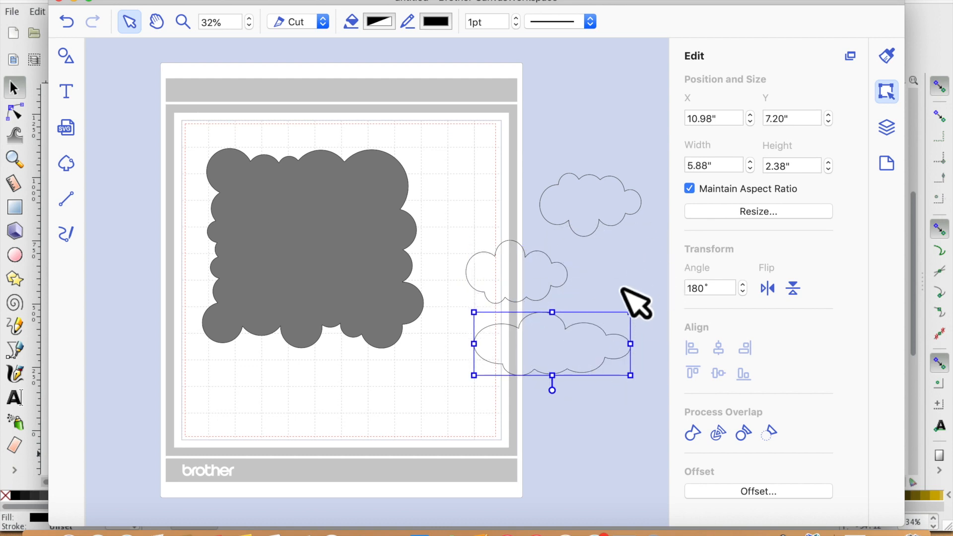
- Duplicate the middle cloud, move the copy onto the mat's top-right corner and shrink it
left_click(535, 286)
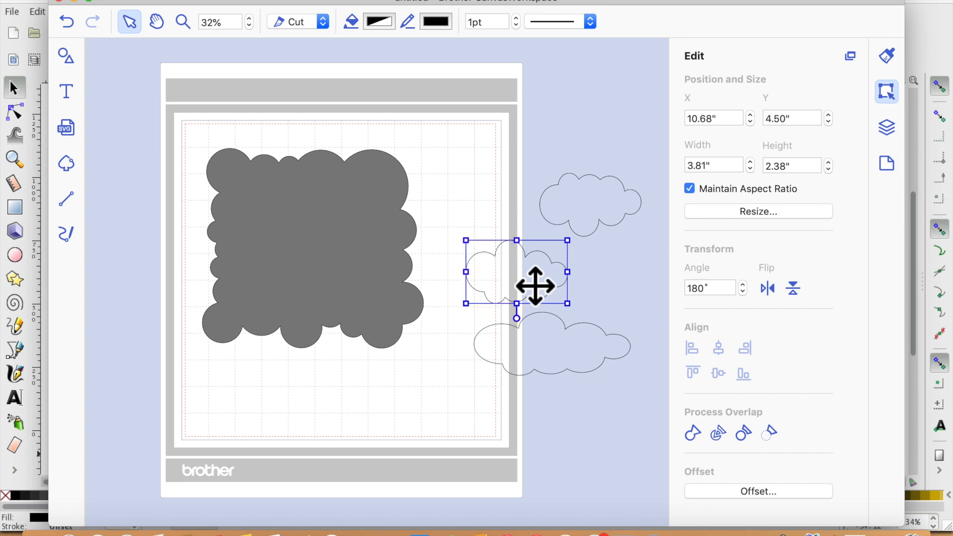
key("super+d")
left_click_drag(529, 275, 496, 164)
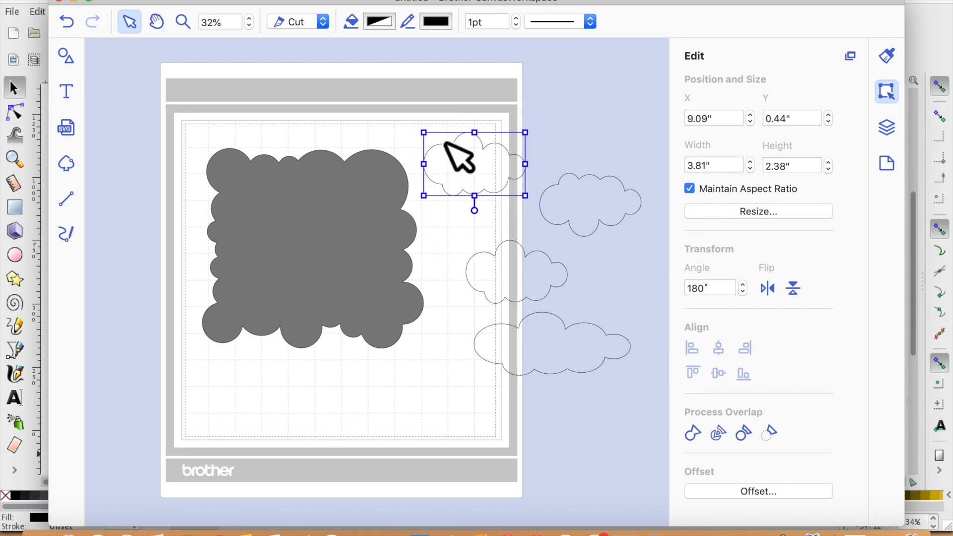
left_click_drag(444, 142, 478, 164)
- Group the four clouds and scale the group down
left_click_drag(437, 110, 645, 381)
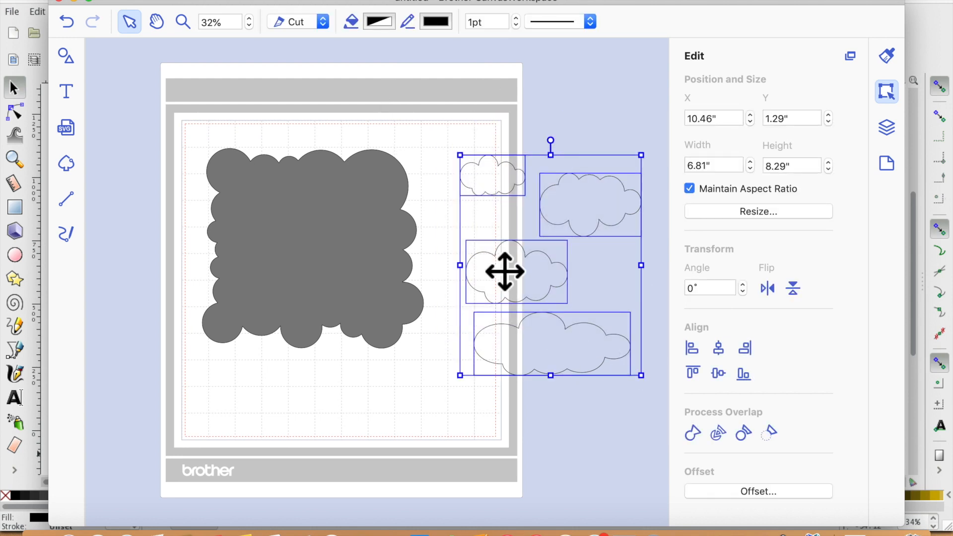
left_click(276, 1)
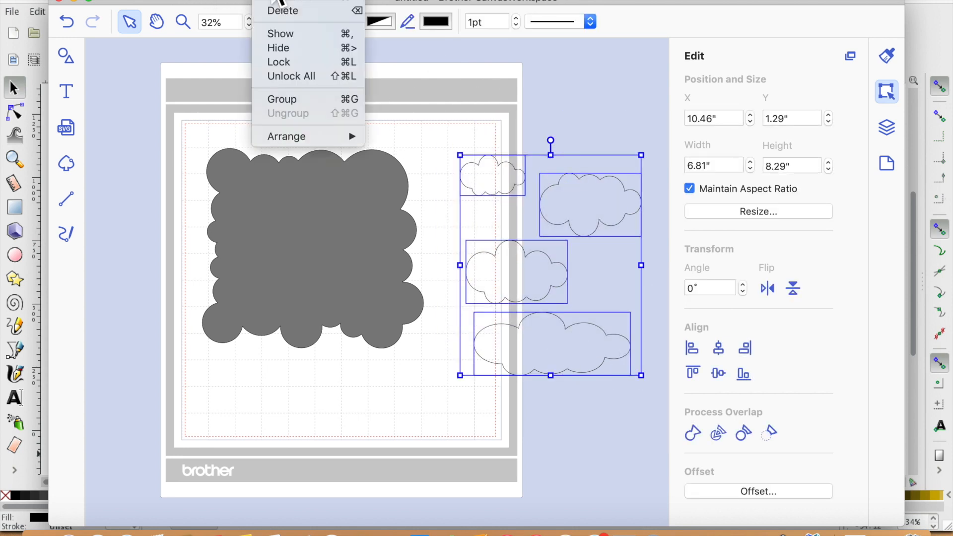
left_click(298, 100)
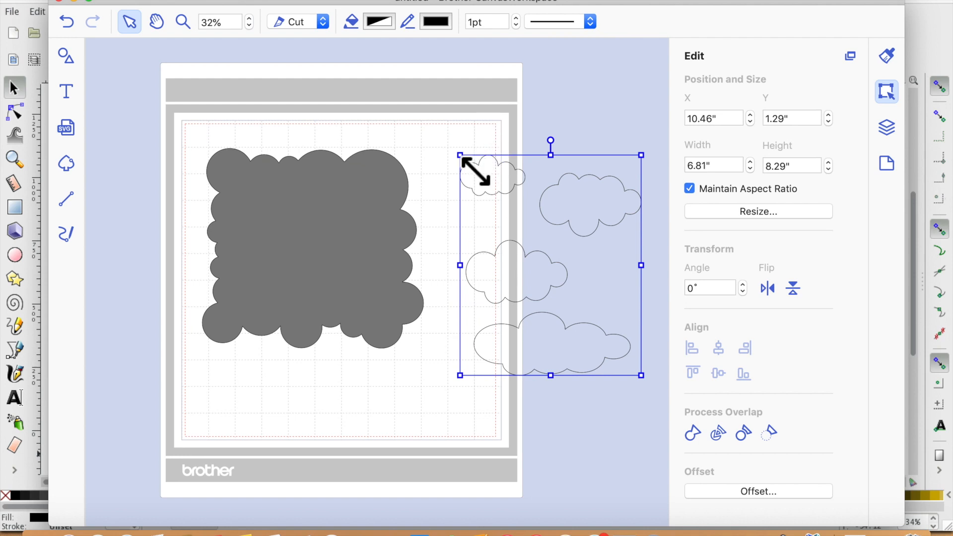
left_click_drag(462, 156, 570, 198)
left_click(588, 241)
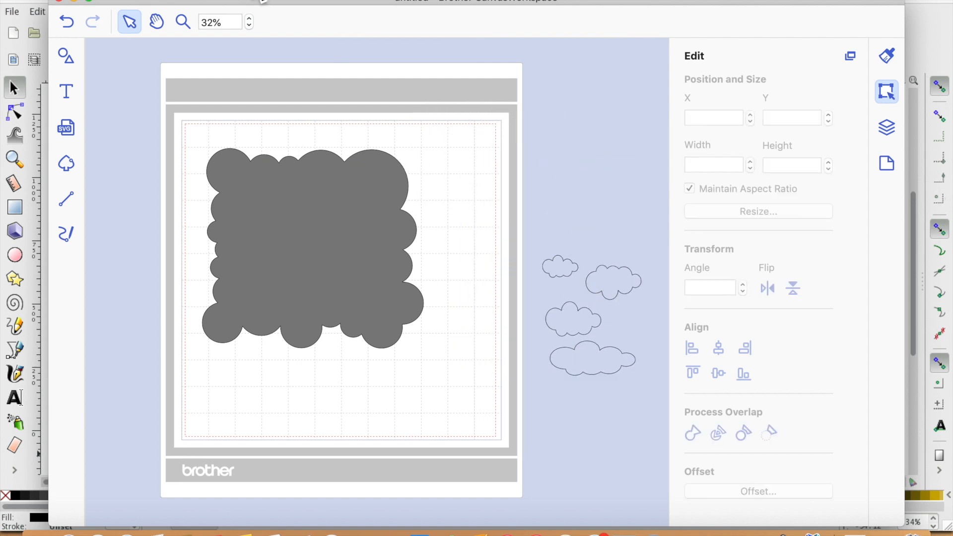
- Move the cloud group closer to the mat and ungroup it
left_click(621, 296)
left_click_drag(542, 254, 515, 222)
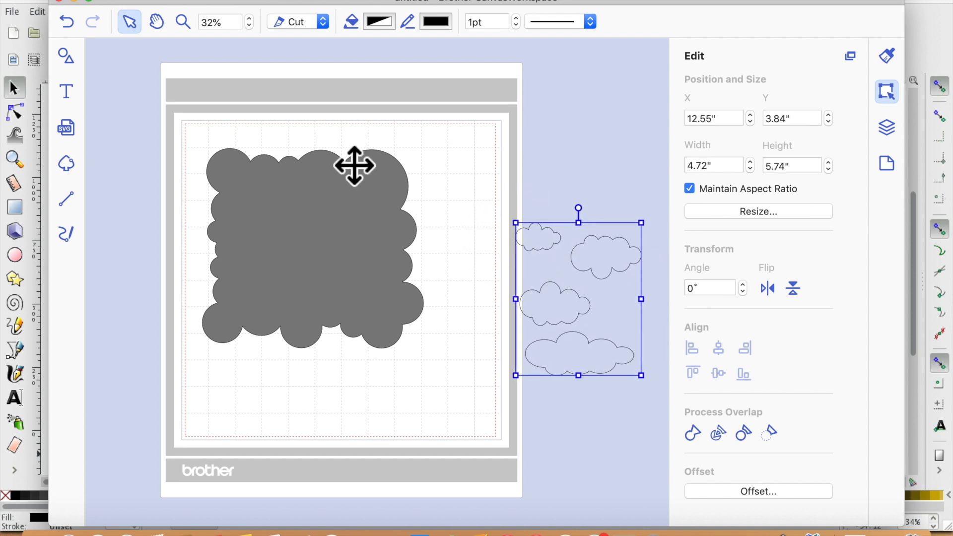
left_click(274, 2)
left_click(320, 113)
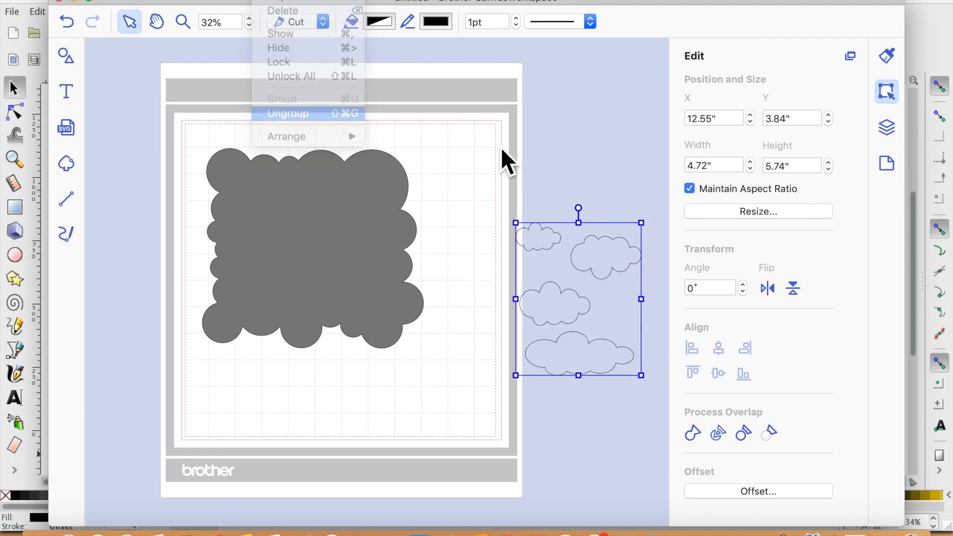
- Place the four clouds at scattered positions over the grey scalloped shape
left_click_drag(612, 257, 296, 226)
left_click(590, 360)
left_click_drag(590, 360, 310, 289)
left_click_drag(556, 254, 361, 228)
left_click_drag(591, 335, 357, 265)
left_click(370, 228)
left_click_drag(370, 228, 380, 219)
left_click_drag(353, 258, 375, 253)
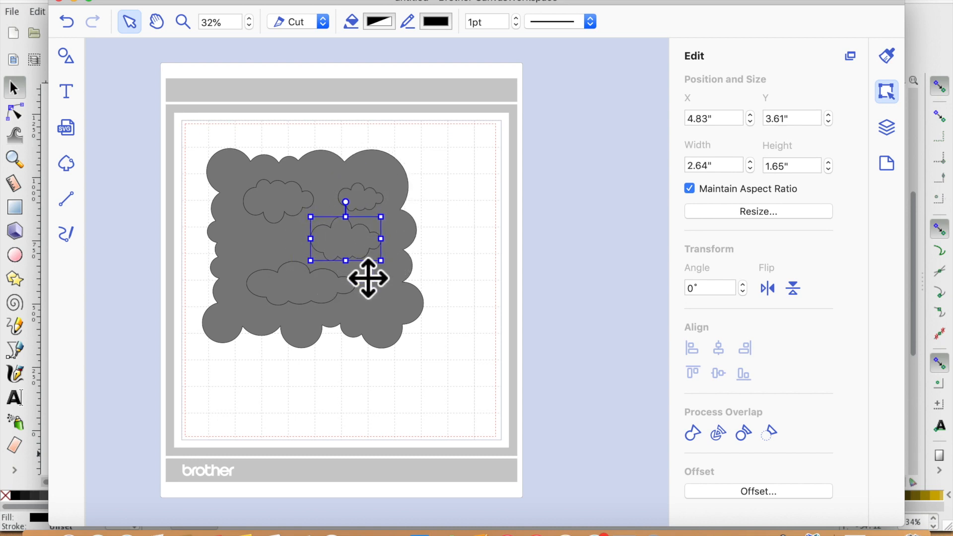
- Rotate the bottom cloud to about 19° and nudge it into place
left_click(330, 305)
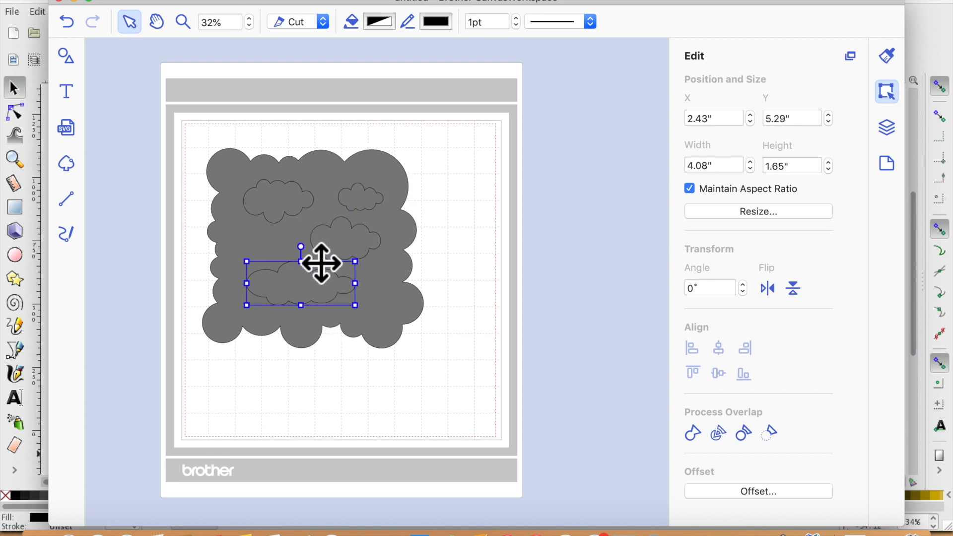
mouse_move(301, 247)
left_mouse_down()
mouse_move(321, 251)
mouse_move(312, 247)
left_mouse_up()
left_click_drag(308, 289, 299, 283)
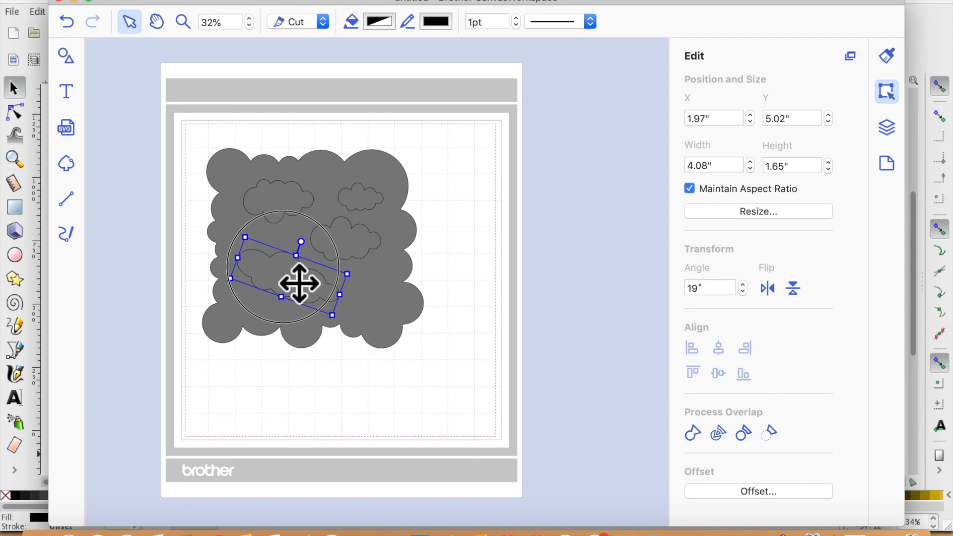
- Try to cut the clouds out of the grey scalloped shape, then undo it
left_click(508, 376)
left_click_drag(195, 86, 519, 417)
left_click(771, 435)
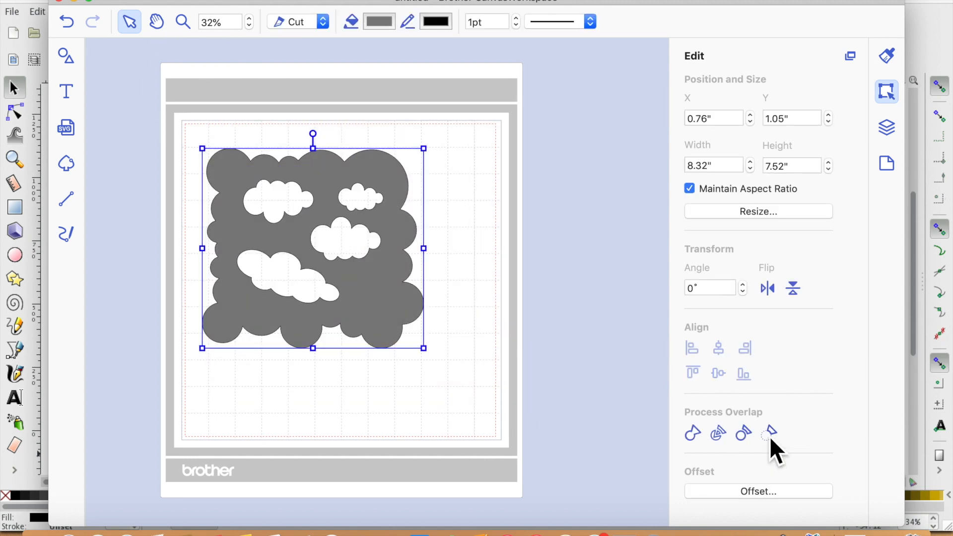
left_click(64, 22)
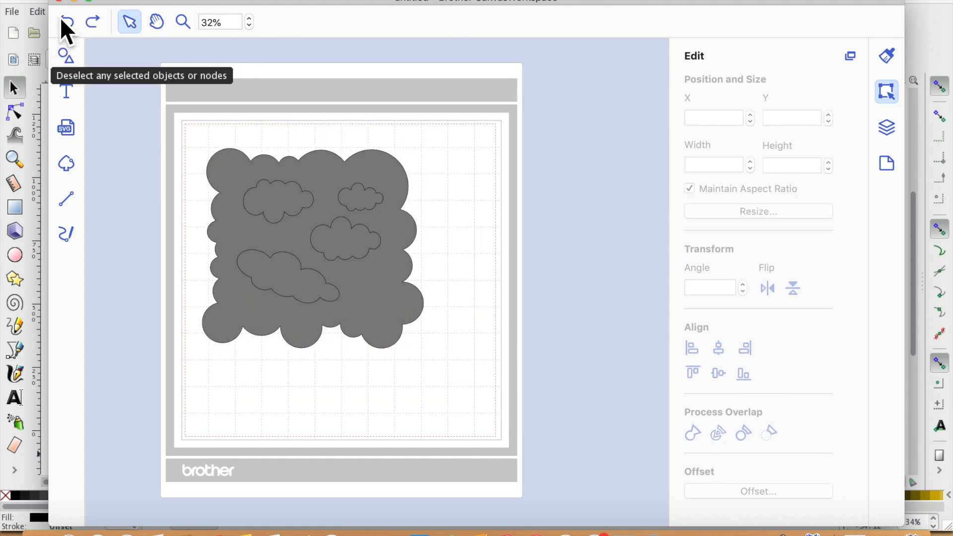
- Paste a spare copy of the grey scalloped shape beside the mat, then cut the clouds out of the original
left_click(243, 190)
key("super+v")
left_click_drag(268, 237, 481, 225)
left_click_drag(134, 111, 426, 339)
left_click(770, 432)
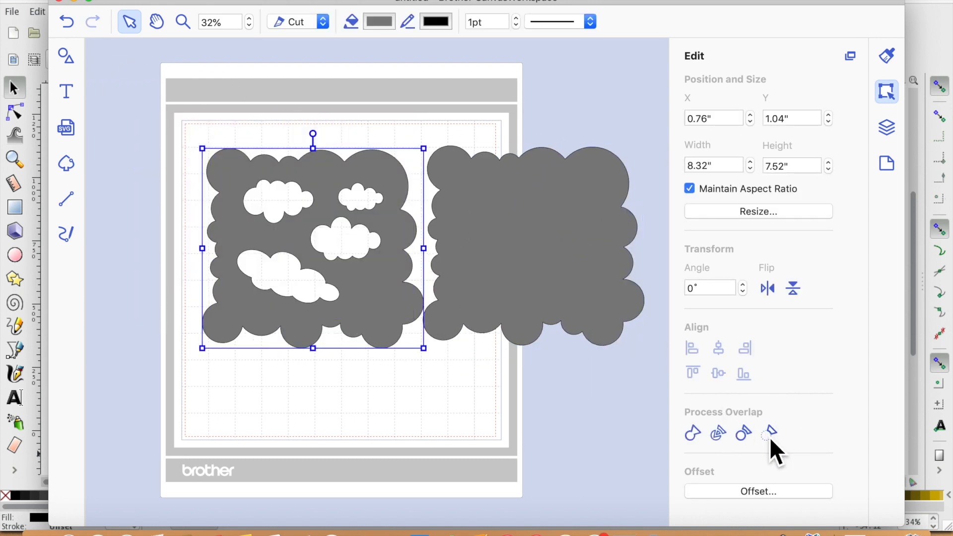
- Group the cloud-cut shape together with the spare grey scalloped copy
left_click(521, 500)
left_click_drag(179, 106, 648, 354)
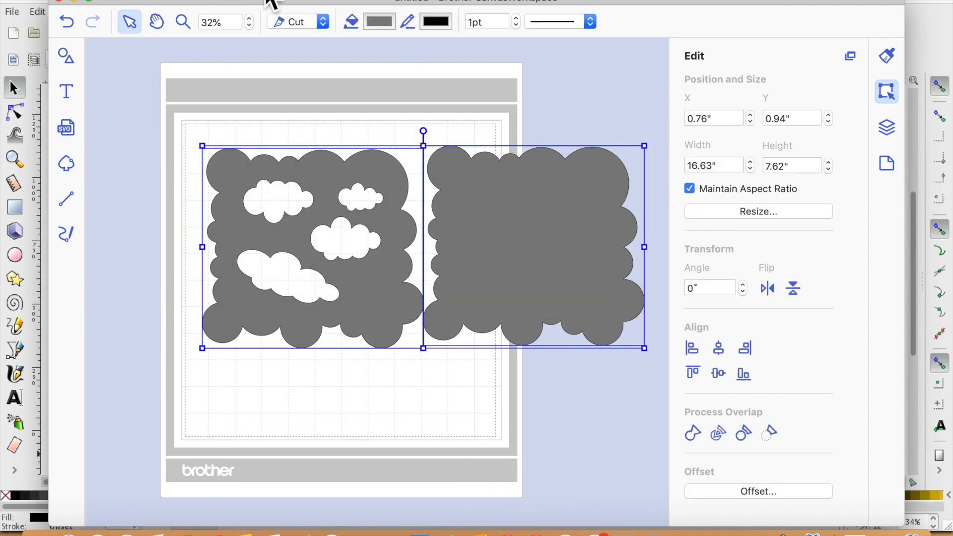
left_click(287, 1)
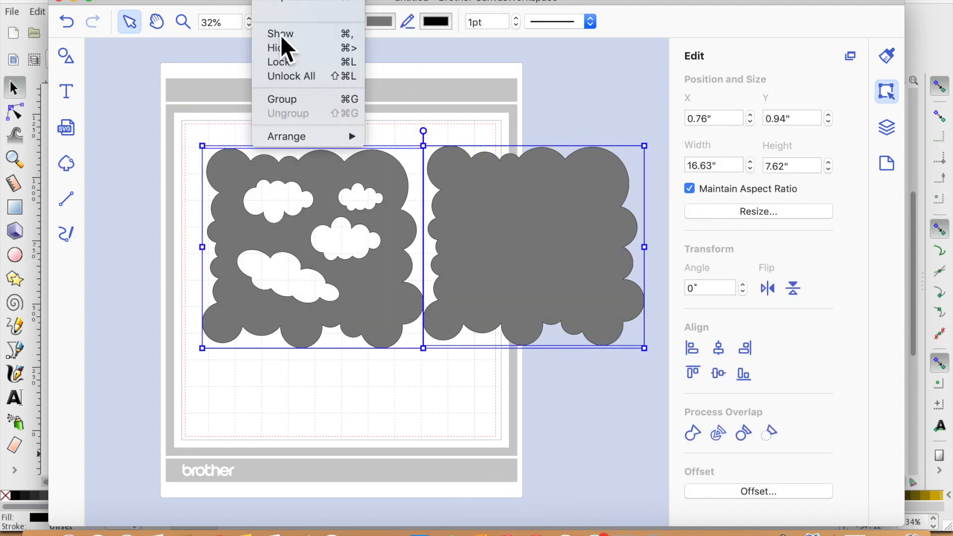
left_click(296, 101)
left_click(305, 127)
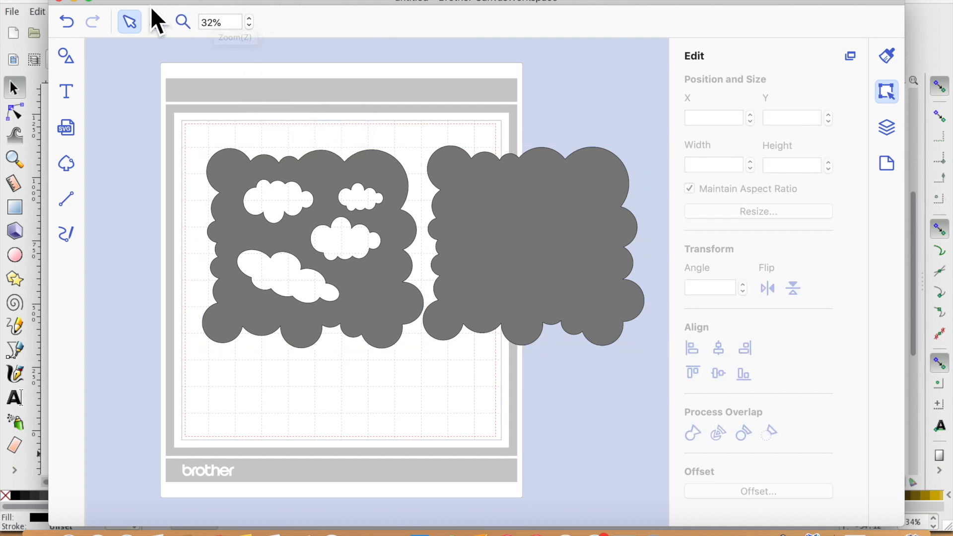
left_click(70, 23)
left_click(94, 22)
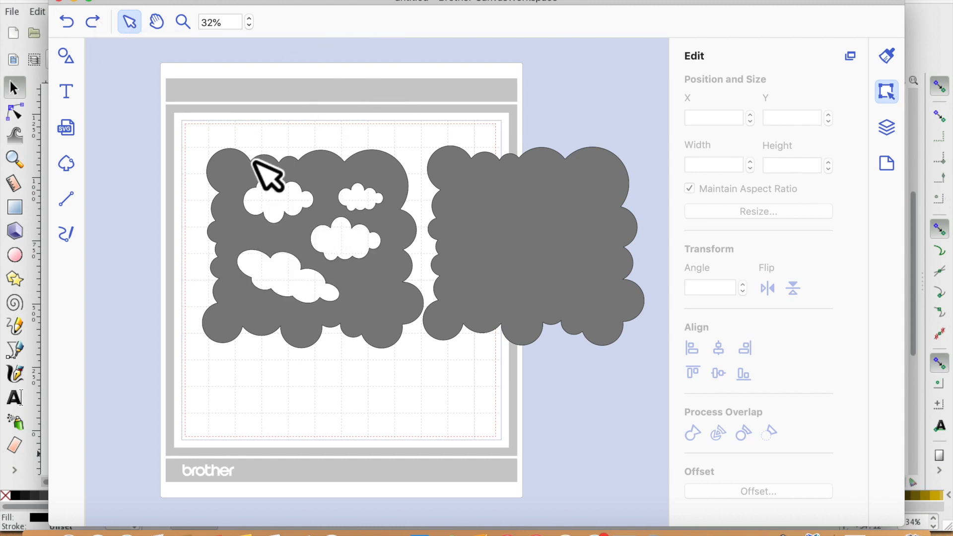
- Resize the cloud-cut grey shape to 6 by 6 inches, turning off Maintain Aspect Ratio
left_click(270, 187)
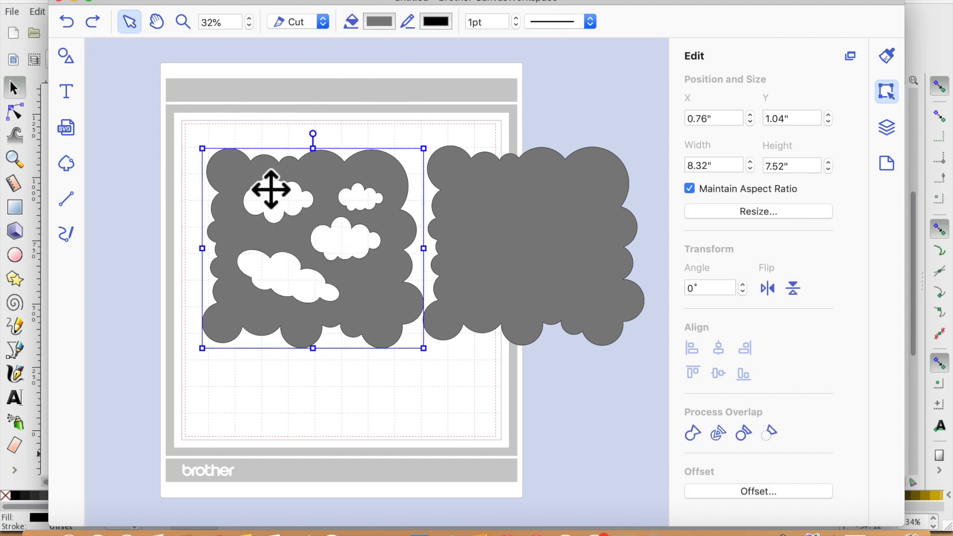
left_click(725, 165)
type("6")
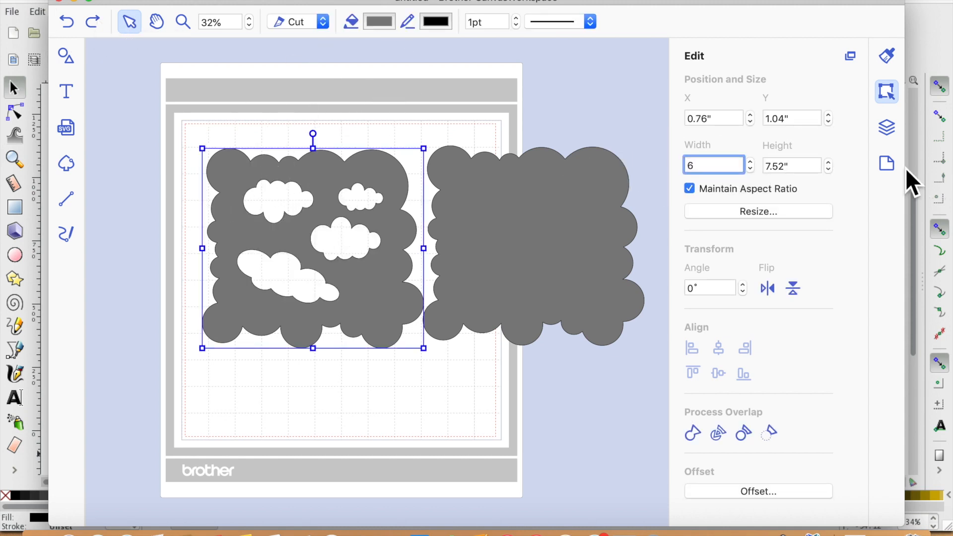
left_click(696, 187)
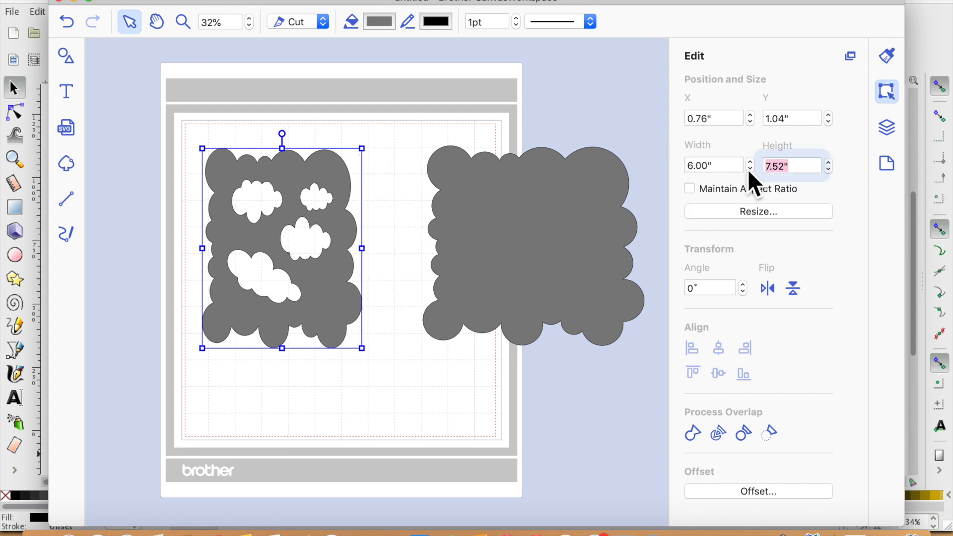
left_click(770, 165)
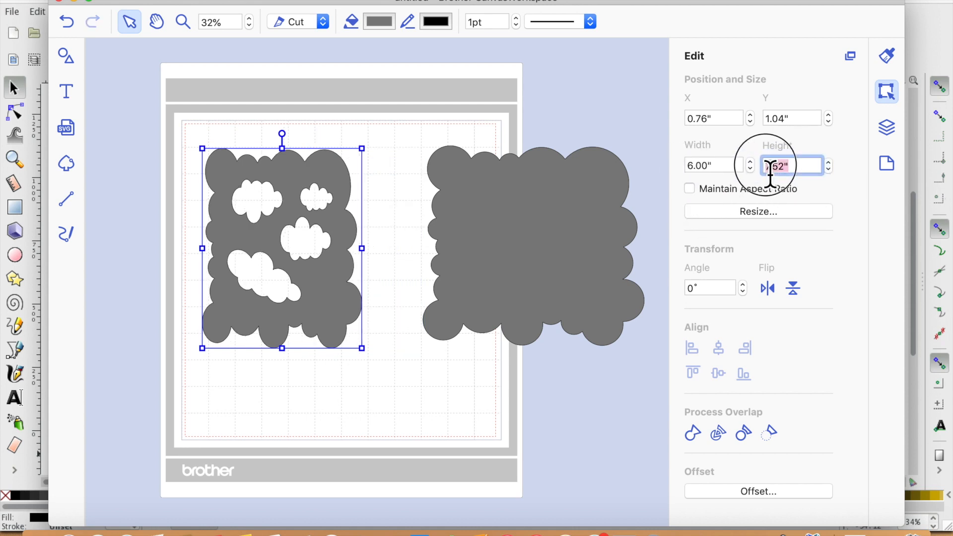
type("6")
key("Return")
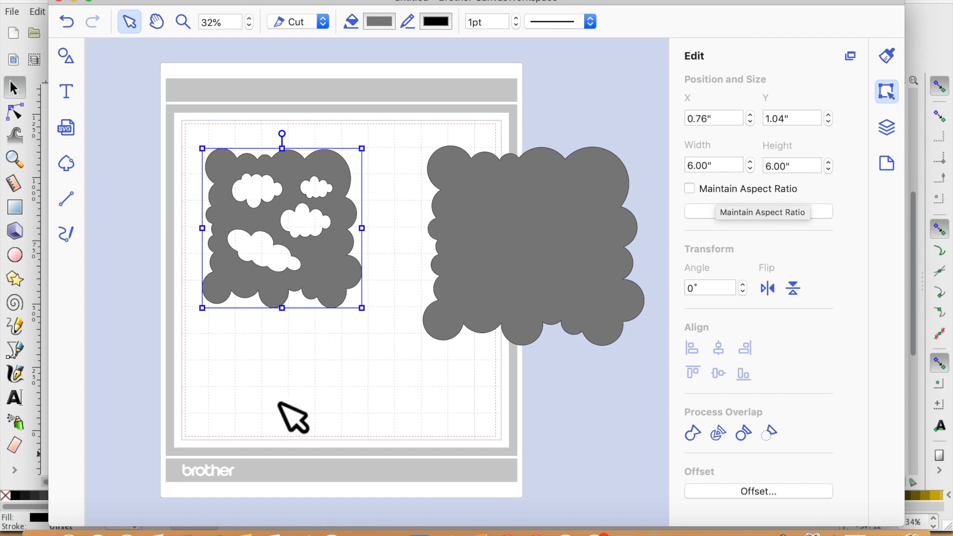
- Move the cloud-cut shape up to the mat's top-left corner
left_click(295, 417)
left_click(335, 262)
left_click_drag(336, 262, 290, 232)
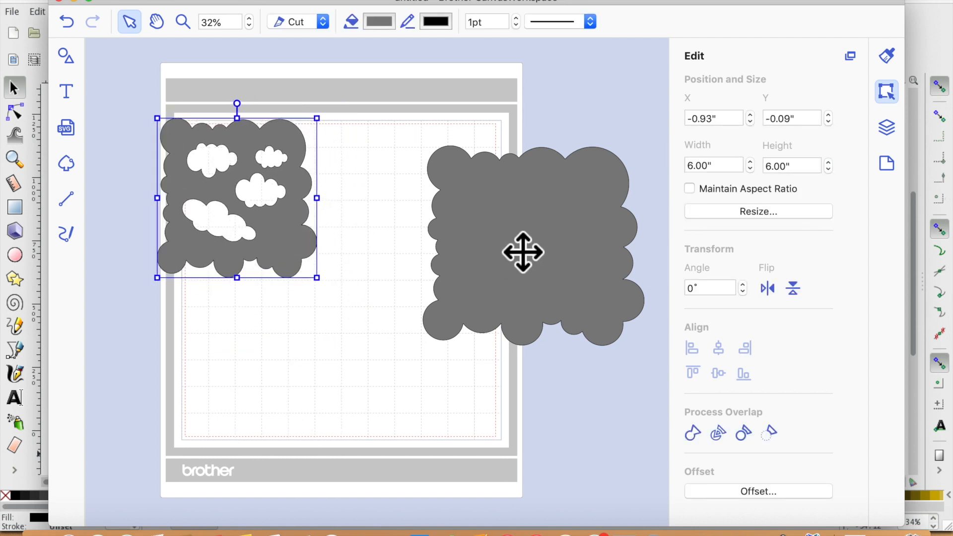
- Resize the spare grey scalloped shape to 6 inches wide and 6 inches high
left_click(519, 253)
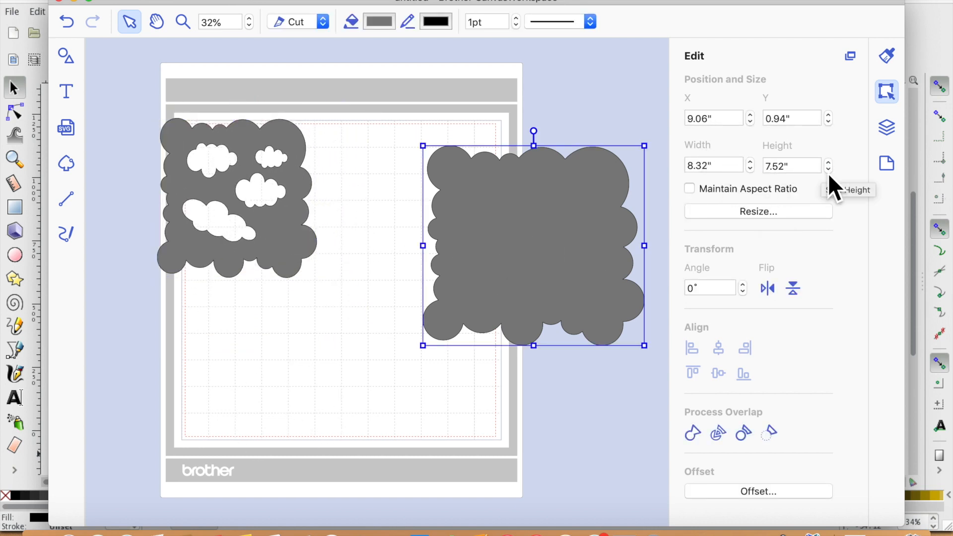
left_click_drag(729, 168, 675, 176)
type("6")
key("Return")
left_click_drag(817, 167, 730, 171)
type("6")
key("Return")
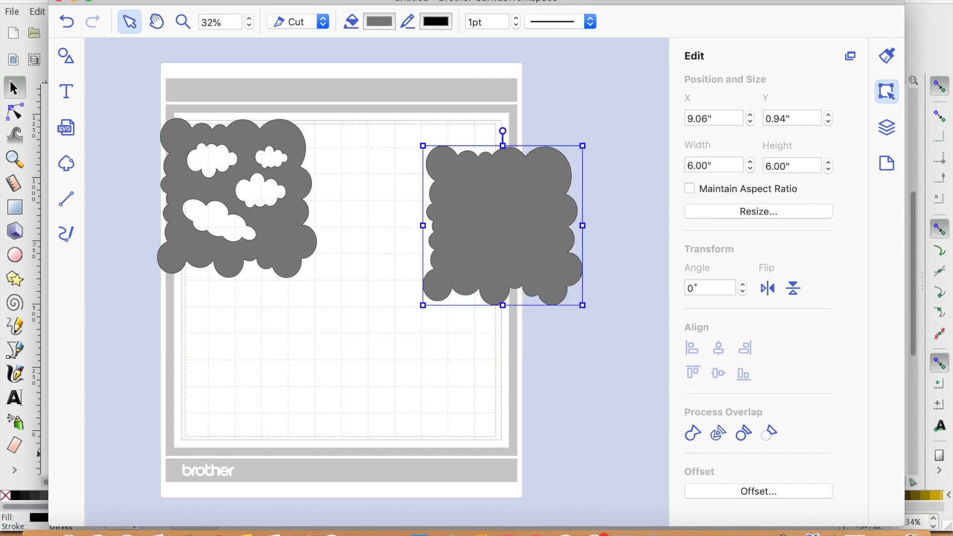
- Arrange the two 6-inch shapes side by side along the top of the mat
left_click_drag(521, 256, 430, 378)
left_click_drag(298, 244, 325, 236)
left_click_drag(457, 394, 449, 378)
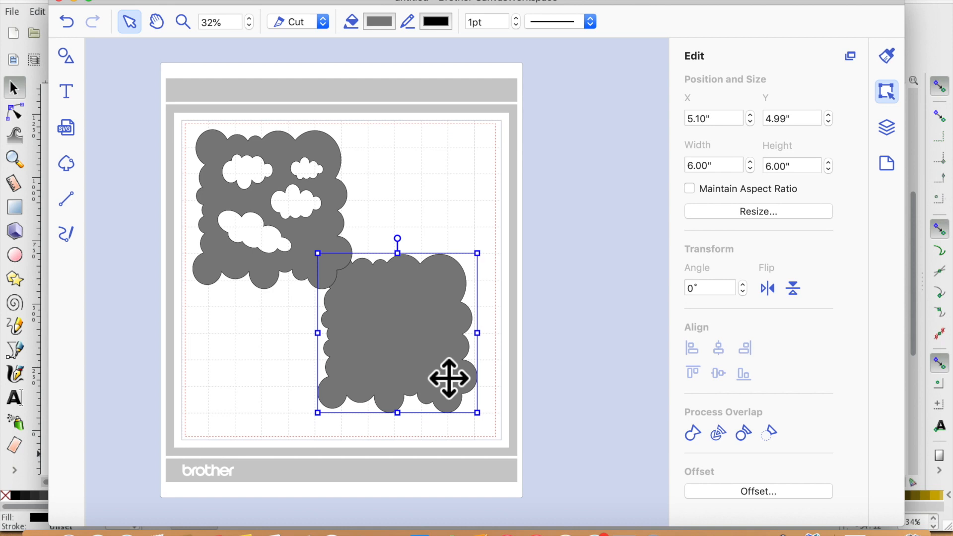
left_click_drag(448, 378, 493, 250)
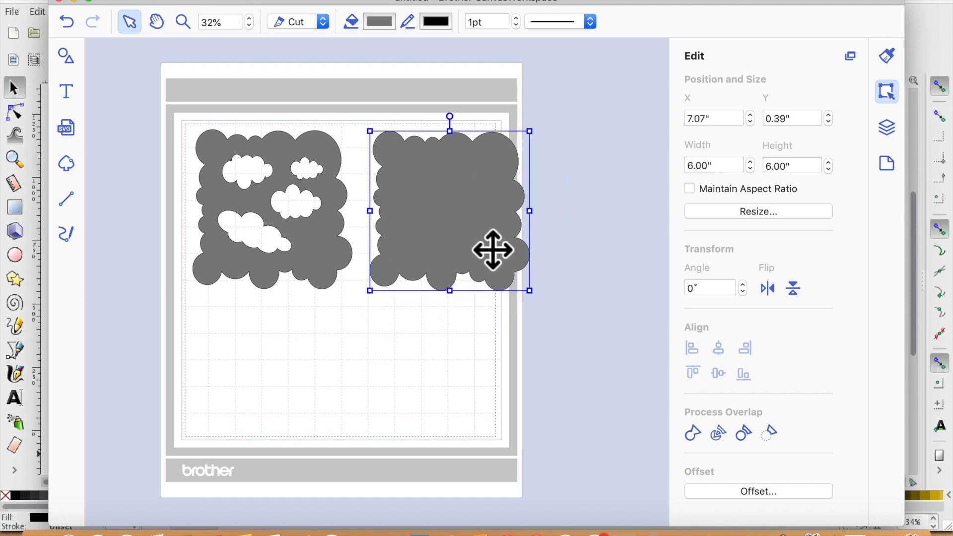
left_click(203, 0)
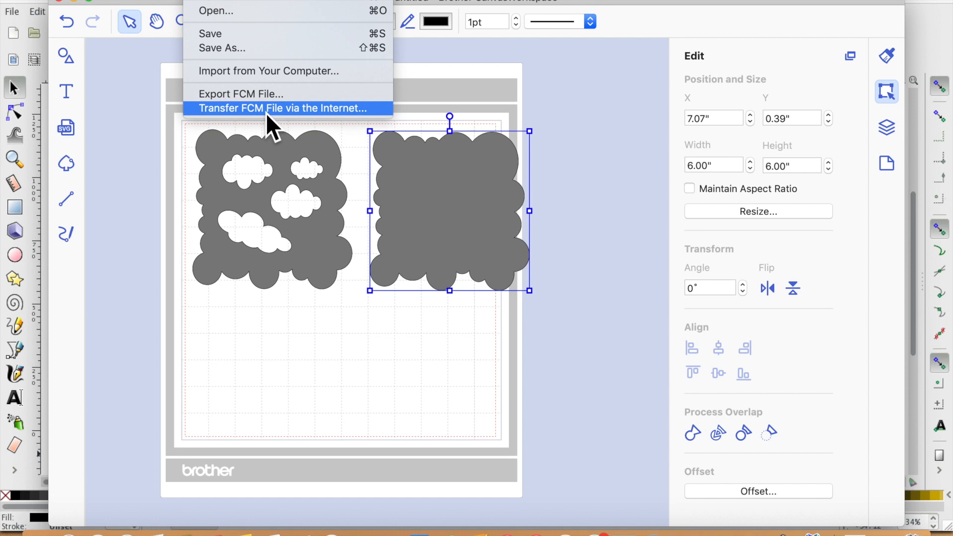
left_click(156, 240)
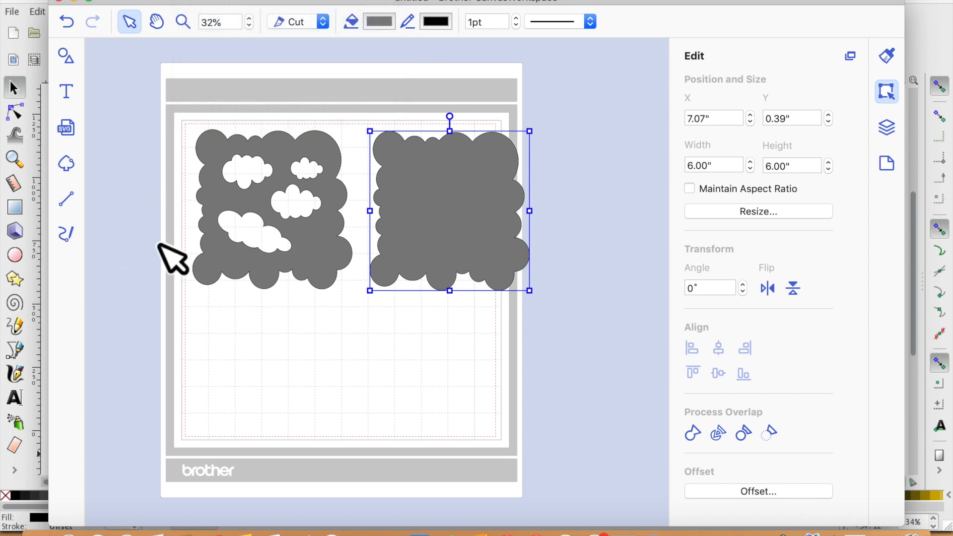